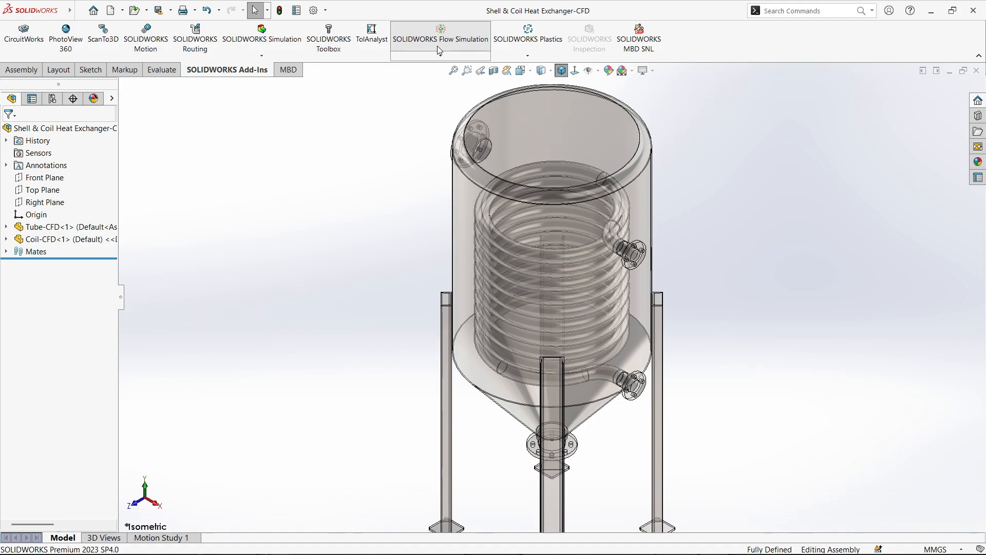
- Load the SOLIDWORKS Flow Simulation add-in and pick the outer faces of the coil's two flanges for creating lids
{"action": "left_click", "coordinate": [439, 49]}
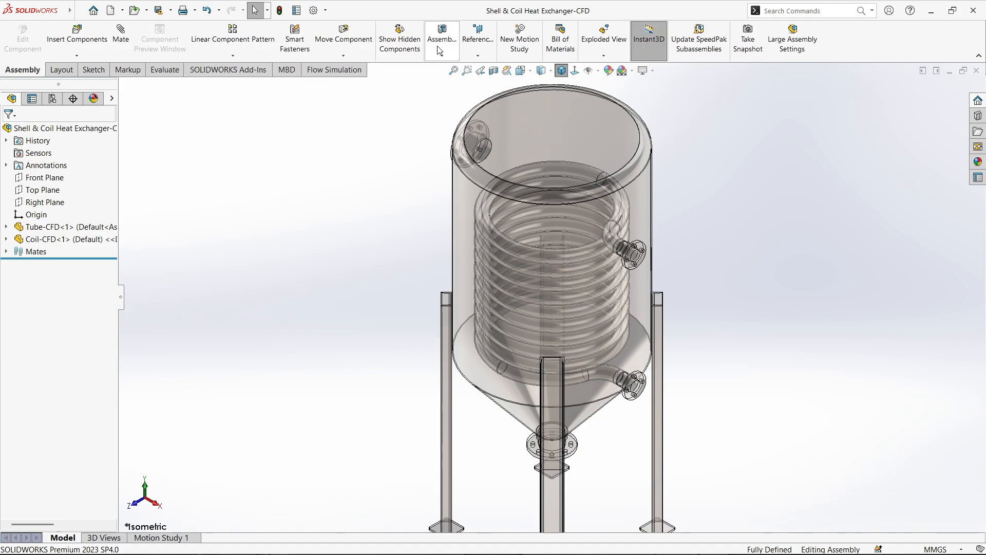
{"action": "left_click", "coordinate": [343, 72]}
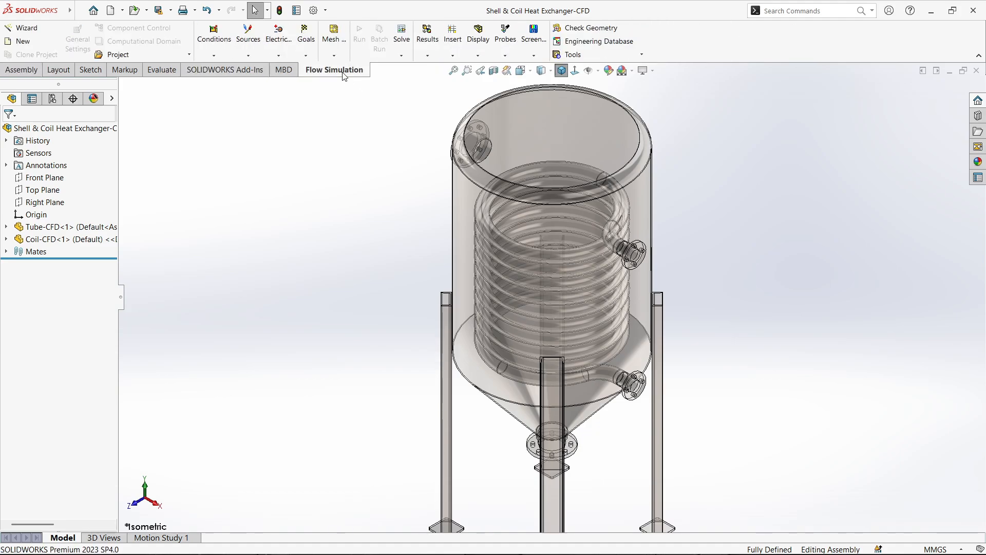
{"action": "left_click", "coordinate": [640, 55]}
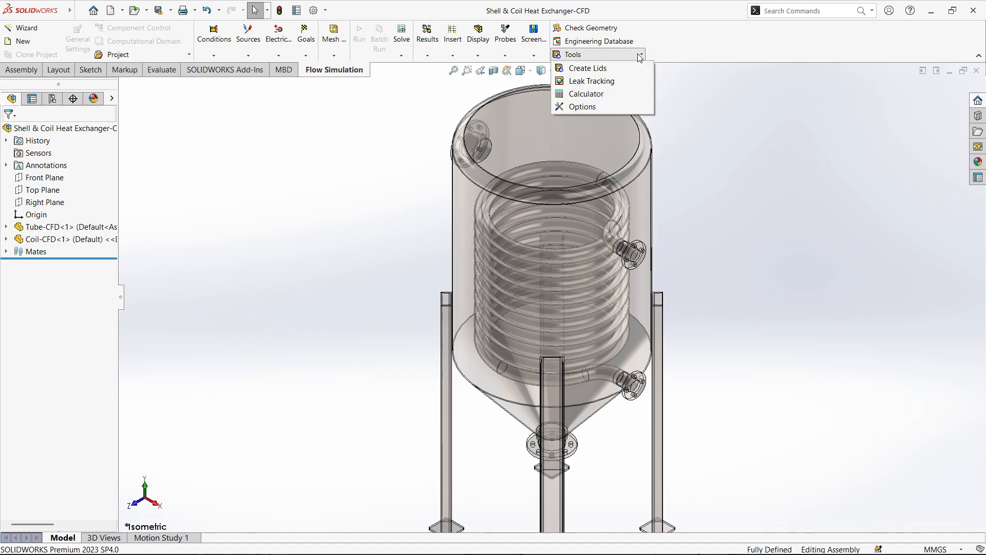
{"action": "left_click", "coordinate": [605, 70]}
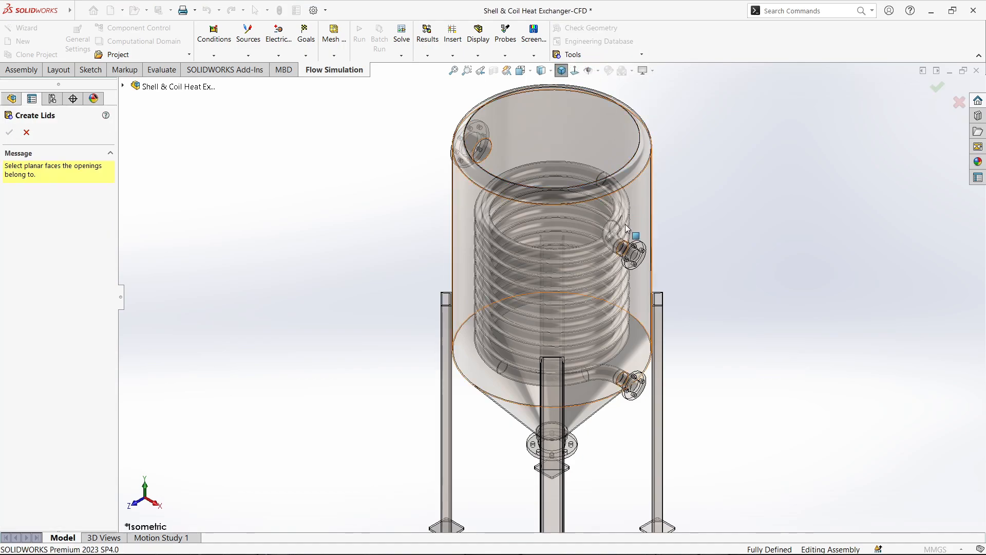
{"action": "scroll", "coordinate": [632, 261], "scroll_direction": "down", "scroll_amount": 6}
{"action": "left_click", "coordinate": [616, 236]}
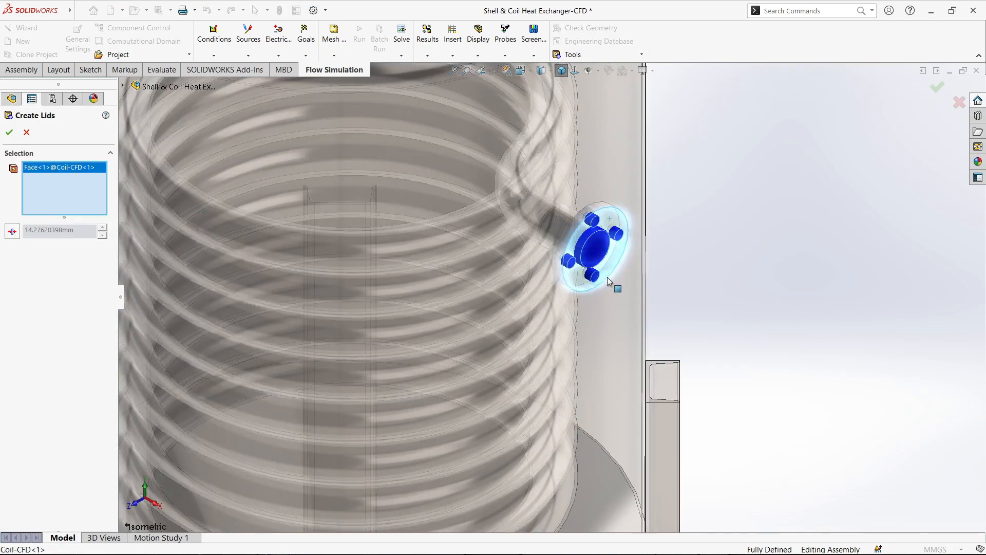
{"action": "key", "text": "f"}
{"action": "scroll", "coordinate": [579, 331], "scroll_direction": "down", "scroll_amount": 6}
{"action": "left_click", "coordinate": [590, 215]}
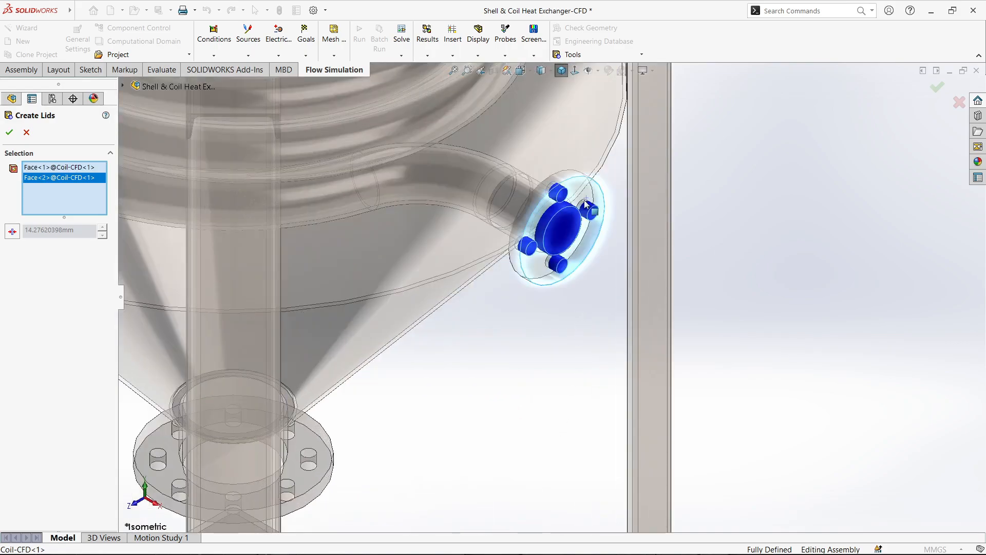
- Add the tank's bottom outlet flange face and upper side flange face to the selection and create the lids
{"action": "scroll", "coordinate": [545, 301], "scroll_direction": "up", "scroll_amount": 4}
{"action": "middle_click_drag", "start_coordinate": [392, 437], "coordinate": [441, 299]}
{"action": "scroll", "coordinate": [552, 283], "scroll_direction": "down", "scroll_amount": 6}
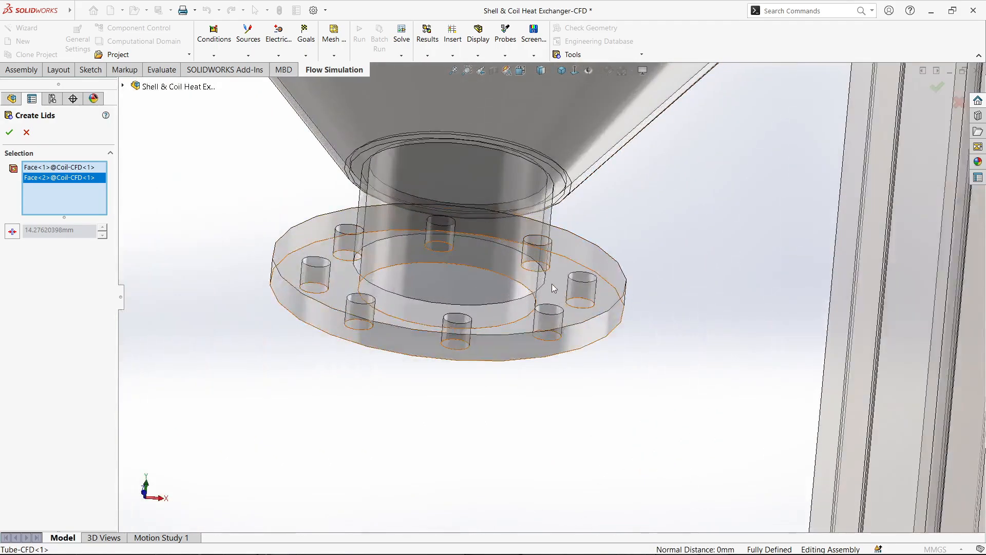
{"action": "left_click", "coordinate": [551, 284]}
{"action": "scroll", "coordinate": [552, 283], "scroll_direction": "up", "scroll_amount": 6}
{"action": "scroll", "coordinate": [545, 285], "scroll_direction": "up", "scroll_amount": 3}
{"action": "middle_click_drag", "start_coordinate": [534, 191], "coordinate": [552, 219]}
{"action": "scroll", "coordinate": [520, 168], "scroll_direction": "up", "scroll_amount": 1}
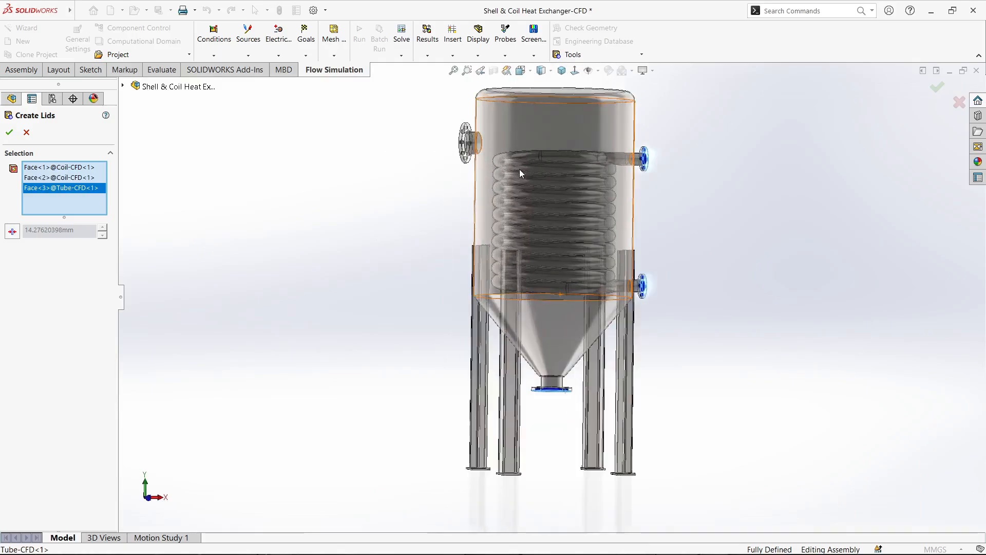
{"action": "scroll", "coordinate": [451, 124], "scroll_direction": "down", "scroll_amount": 10}
{"action": "middle_click_drag", "start_coordinate": [451, 171], "coordinate": [455, 154]}
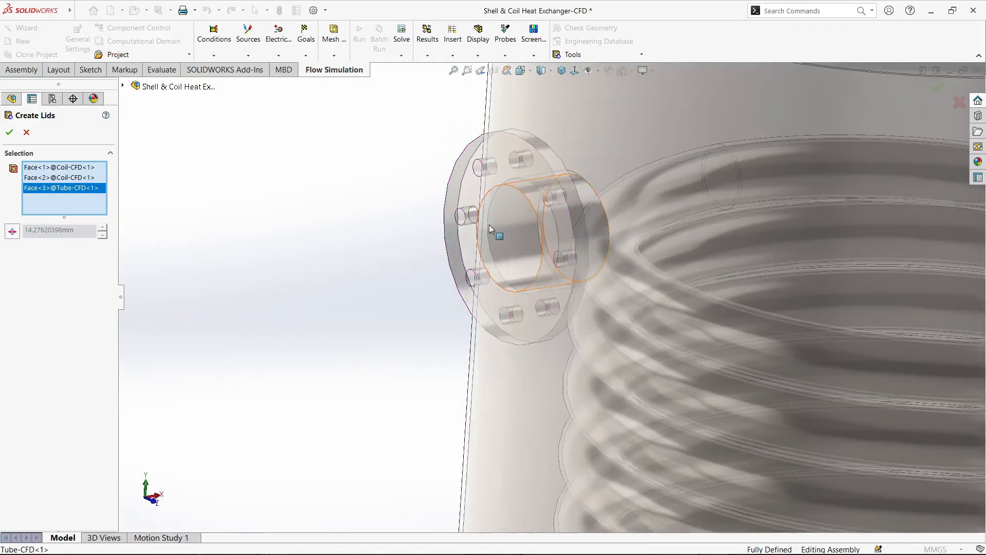
{"action": "left_click", "coordinate": [466, 198]}
{"action": "left_click", "coordinate": [9, 132]}
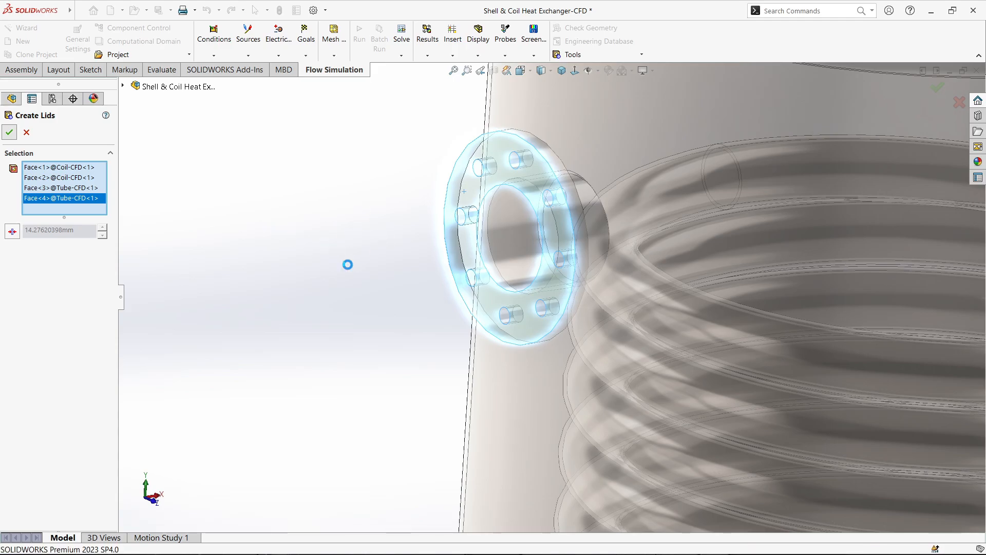
- Run a geometry check on the assembly with the Internal analysis type, viewed isometrically, and close the check
{"action": "left_click", "coordinate": [562, 71]}
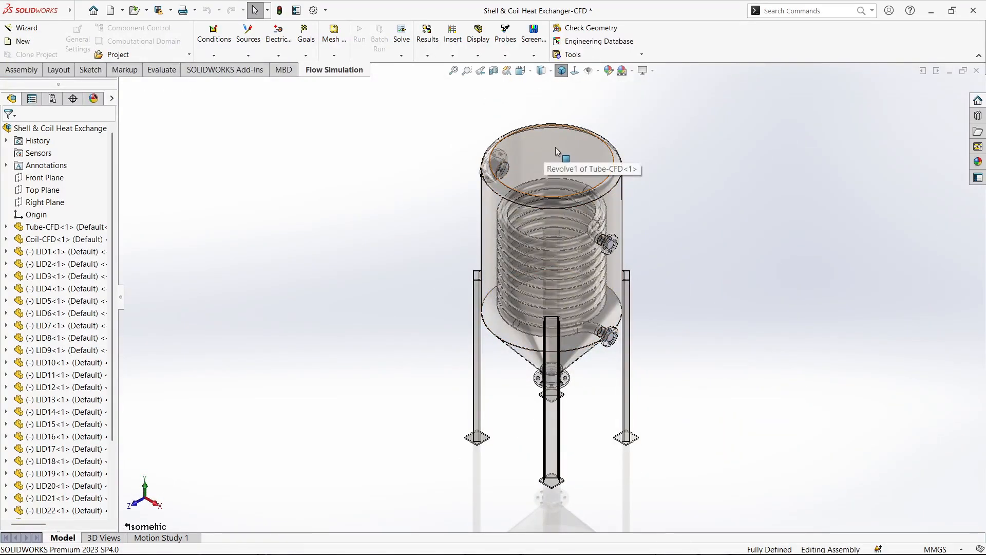
{"action": "left_click", "coordinate": [586, 32]}
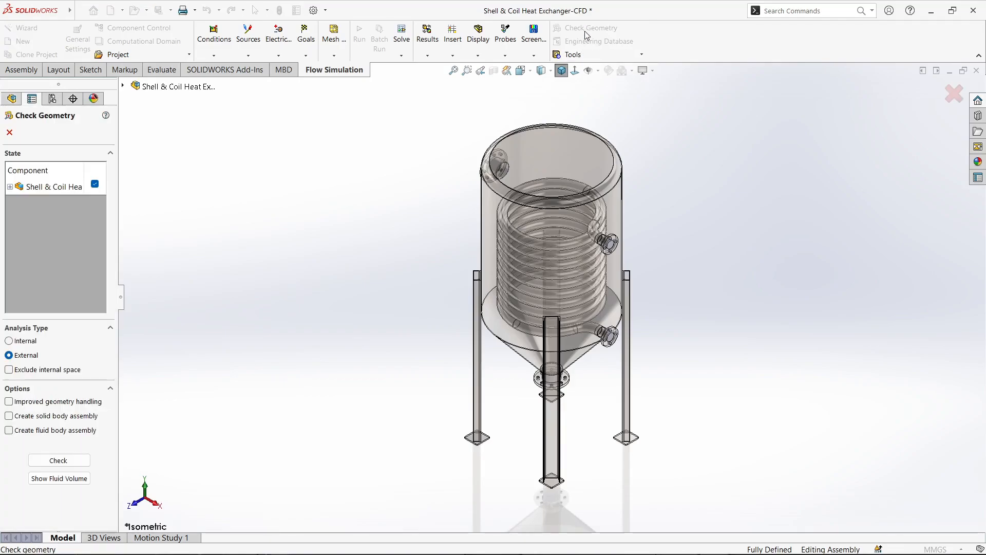
{"action": "left_click", "coordinate": [15, 342]}
{"action": "left_click", "coordinate": [72, 444]}
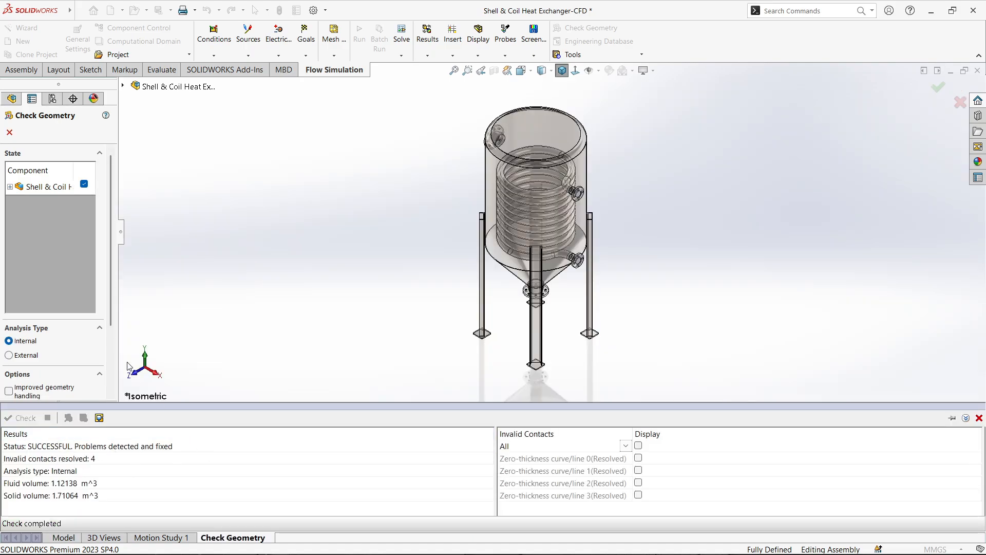
{"action": "left_click", "coordinate": [10, 132]}
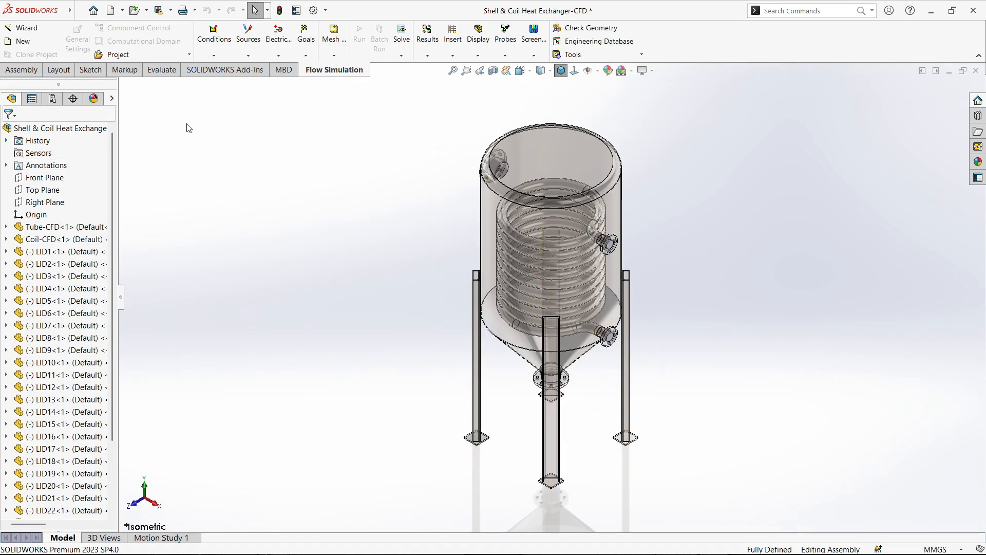
- Start a new flow project with the wizard and name it CFD Heat Exchanger, keeping the current configuration
{"action": "left_click", "coordinate": [24, 28]}
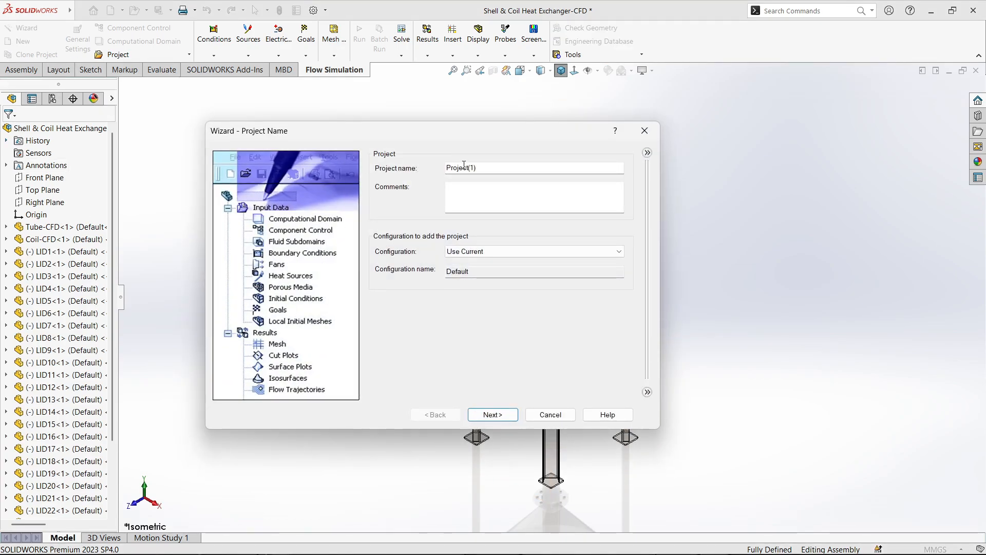
{"action": "left_click_drag", "start_coordinate": [484, 167], "coordinate": [393, 160]}
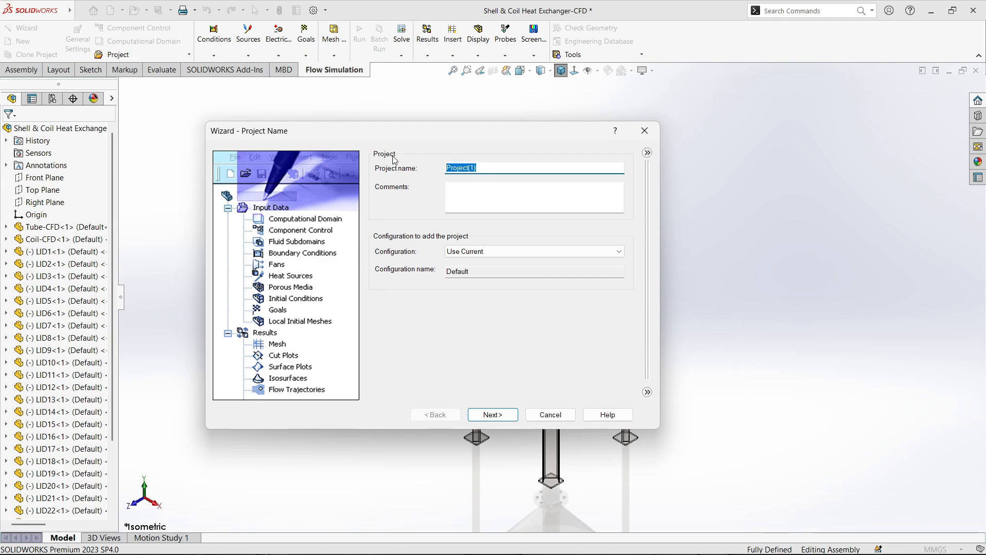
{"action": "type", "text": "CFD Heat Exhcanger"}
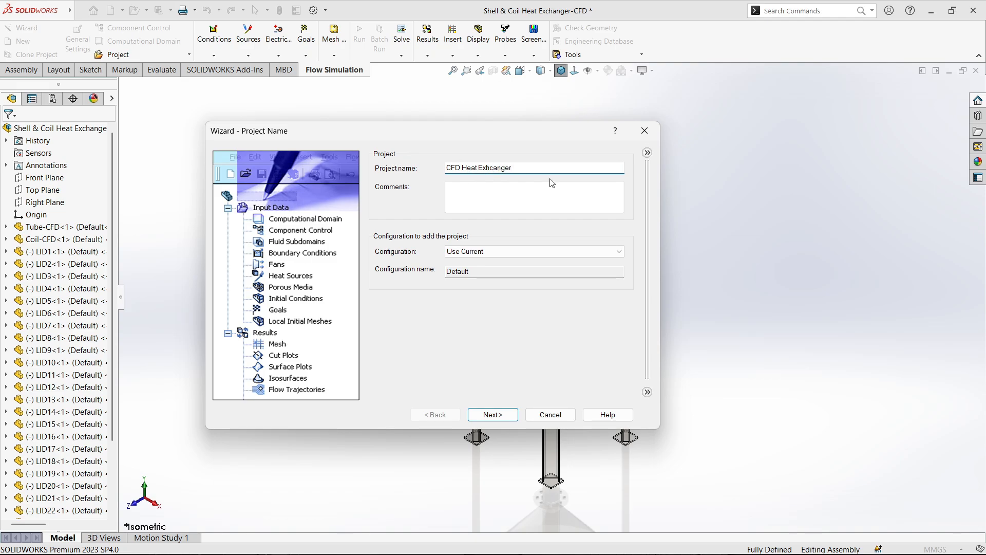
{"action": "key", "text": "BackSpace"}
{"action": "key", "text": "BackSpace"}
{"action": "type", "text": "ch"}
{"action": "left_click", "coordinate": [491, 414]}
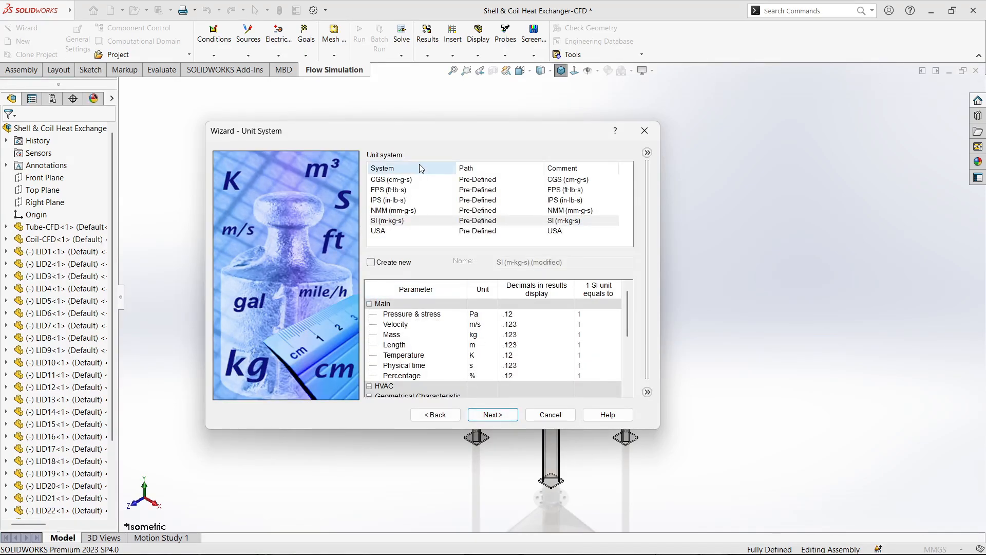
- Choose the SI (m-kg-s) unit system with the temperature unit set to Celsius and accept the units
{"action": "left_click", "coordinate": [409, 224]}
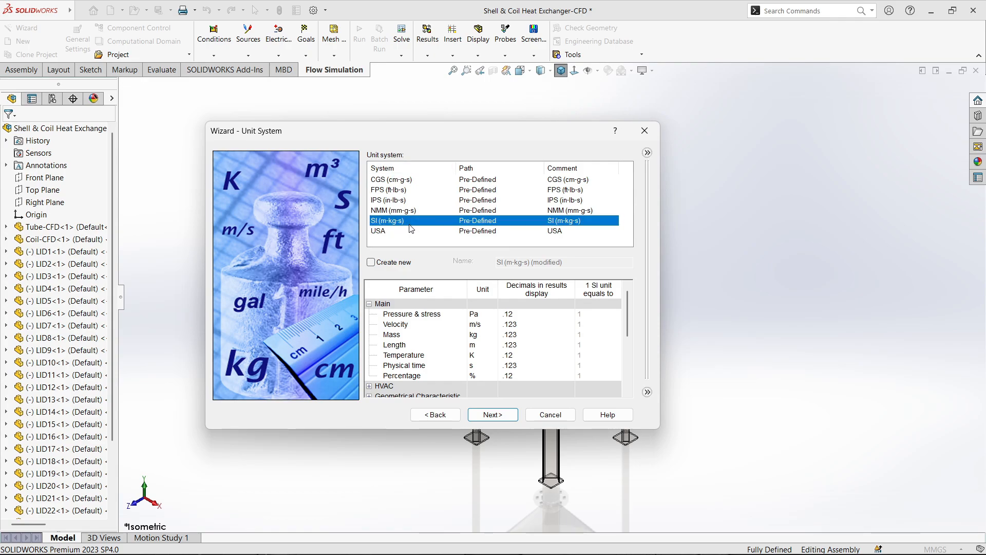
{"action": "left_click", "coordinate": [405, 359]}
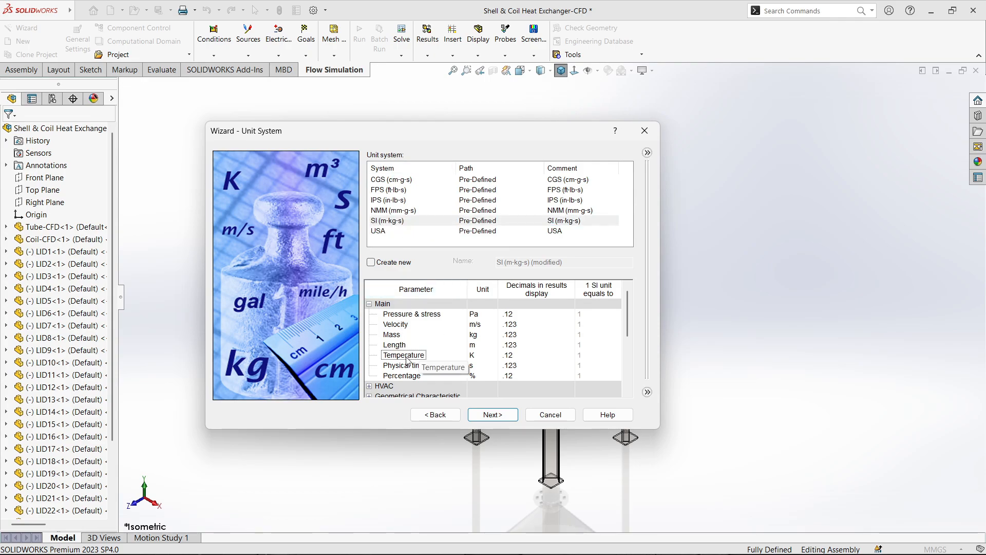
{"action": "left_click", "coordinate": [475, 358]}
{"action": "left_click", "coordinate": [491, 356]}
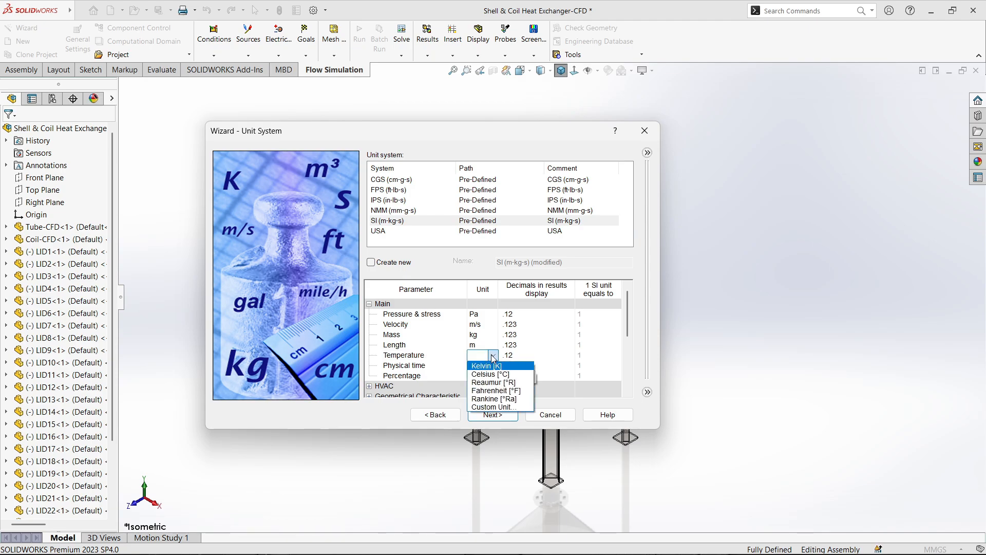
{"action": "left_click", "coordinate": [490, 374]}
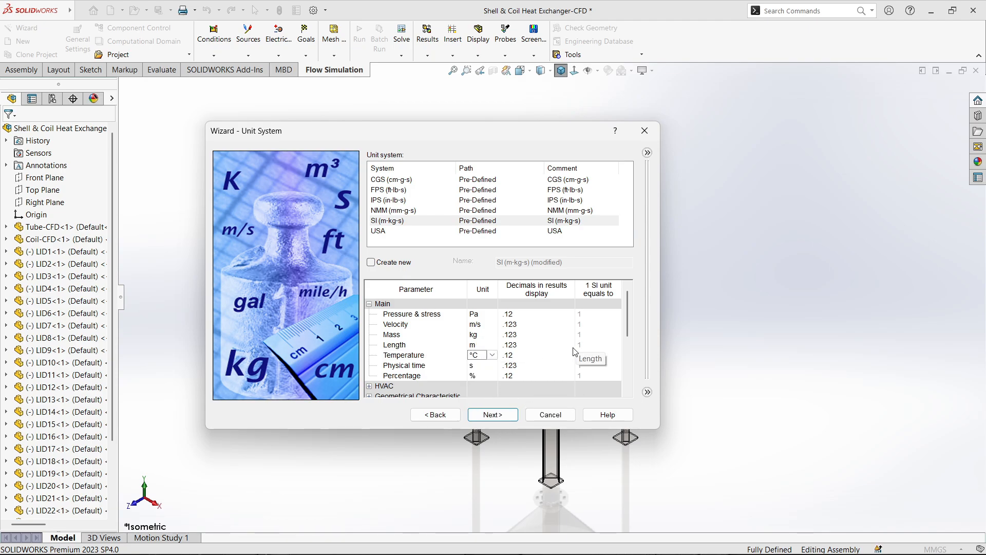
{"action": "left_click", "coordinate": [493, 414]}
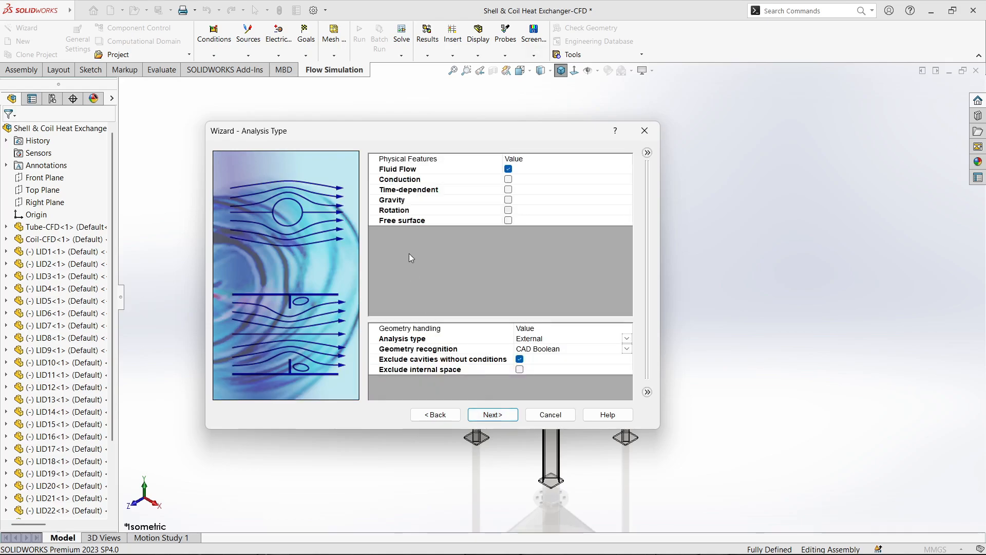
- Enable Conduction and Gravity, setting the gravity Z component to 0 and the Y component to 9.81 m/s^2
{"action": "left_click", "coordinate": [508, 179]}
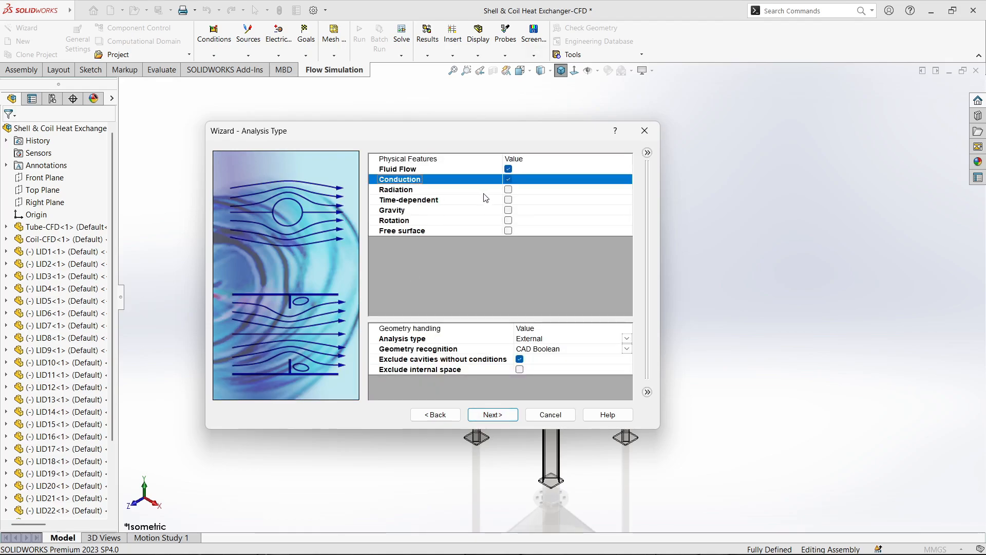
{"action": "left_click", "coordinate": [508, 210]}
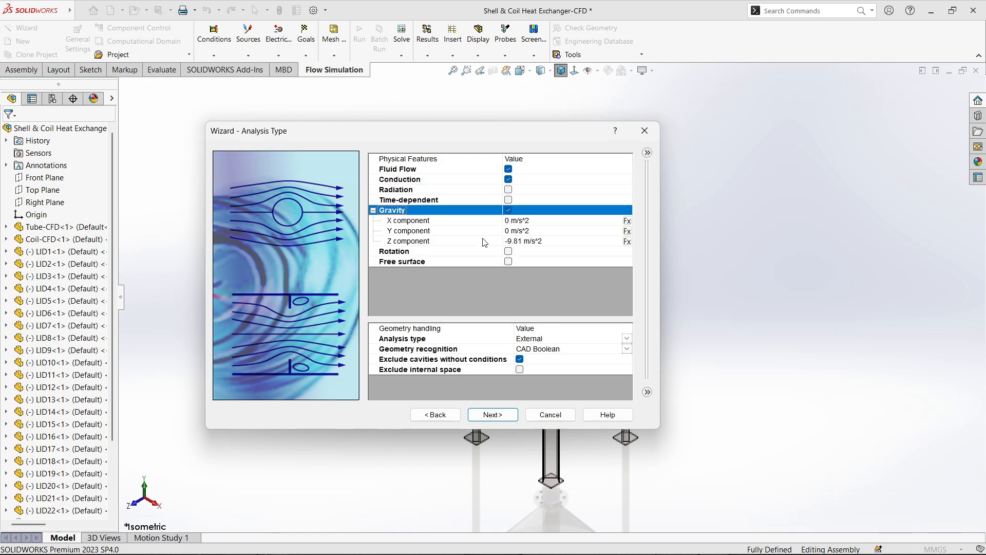
{"action": "left_click", "coordinate": [512, 240]}
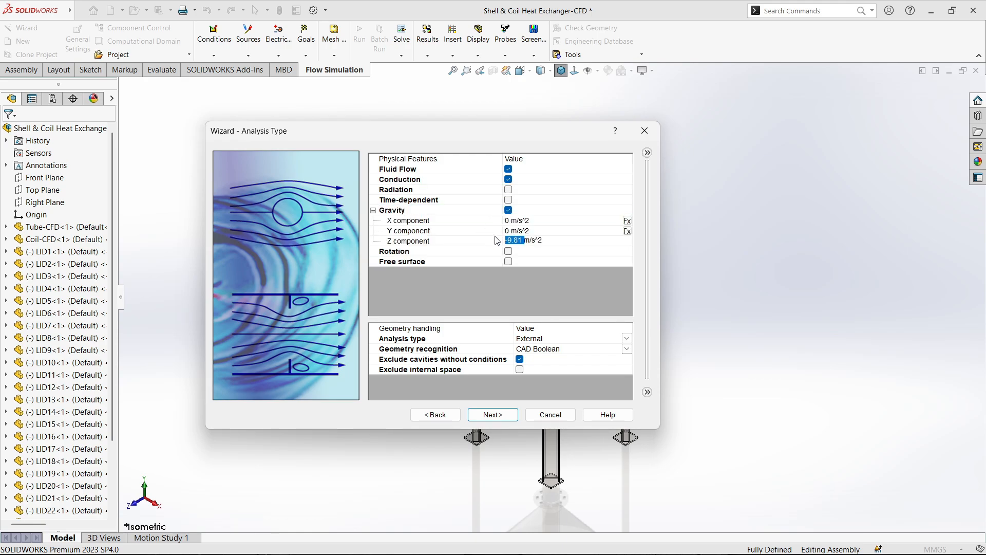
{"action": "type", "text": "0"}
{"action": "left_click", "coordinate": [512, 234]}
{"action": "left_click", "coordinate": [511, 231]}
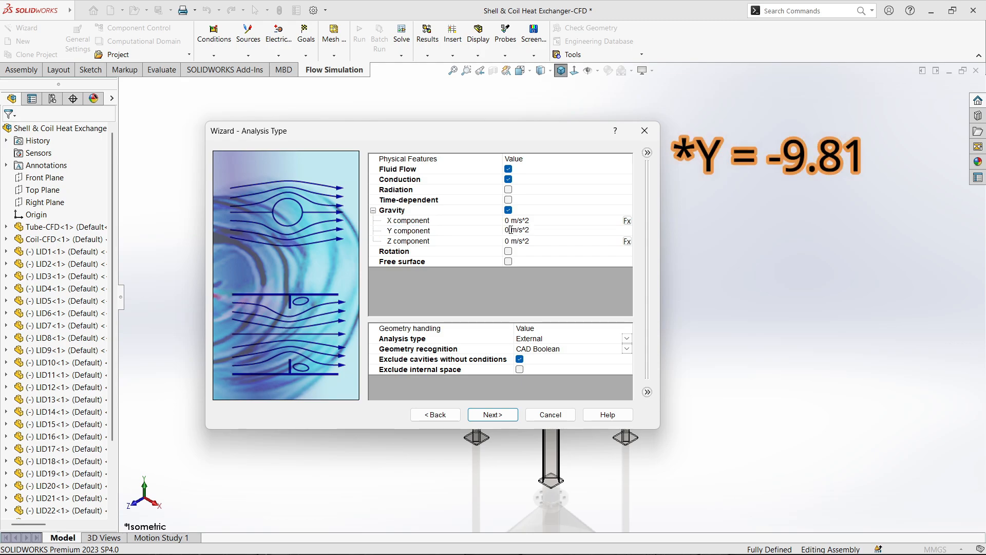
{"action": "key", "text": "BackSpace"}
{"action": "type", "text": "9"}
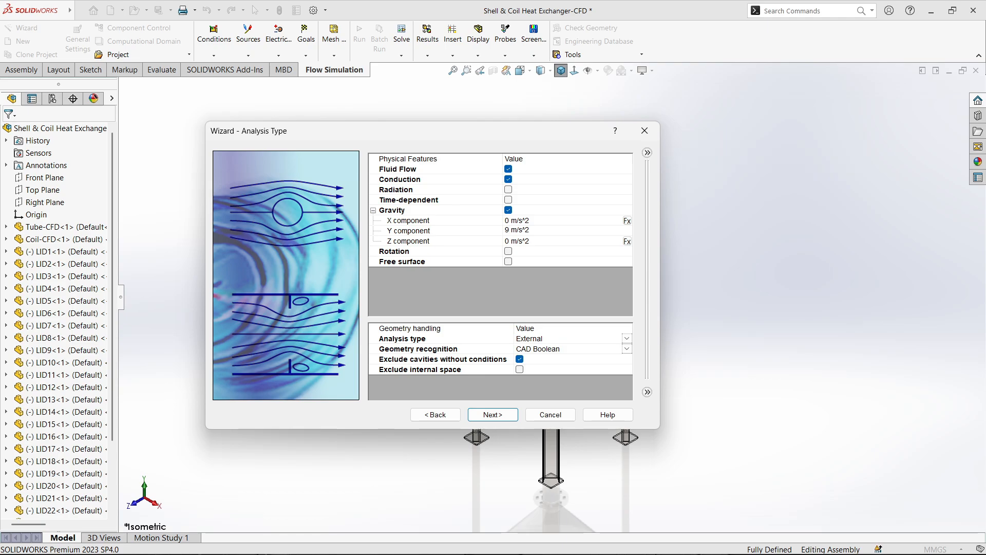
{"action": "type", "text": ".81"}
- Set the analysis type to Internal, turn off excluding cavities without conditions, and proceed to the default fluid settings
{"action": "left_click", "coordinate": [531, 340]}
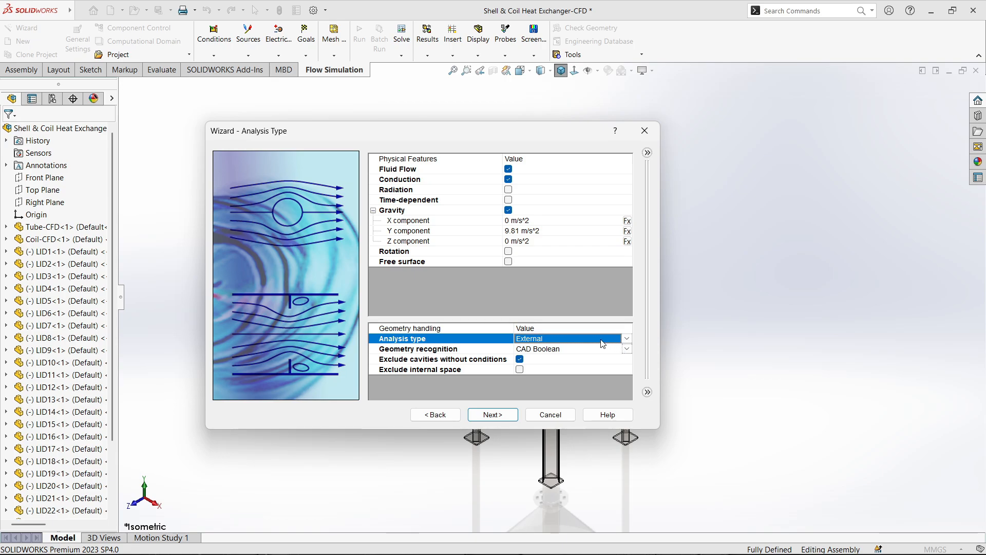
{"action": "left_click", "coordinate": [622, 339]}
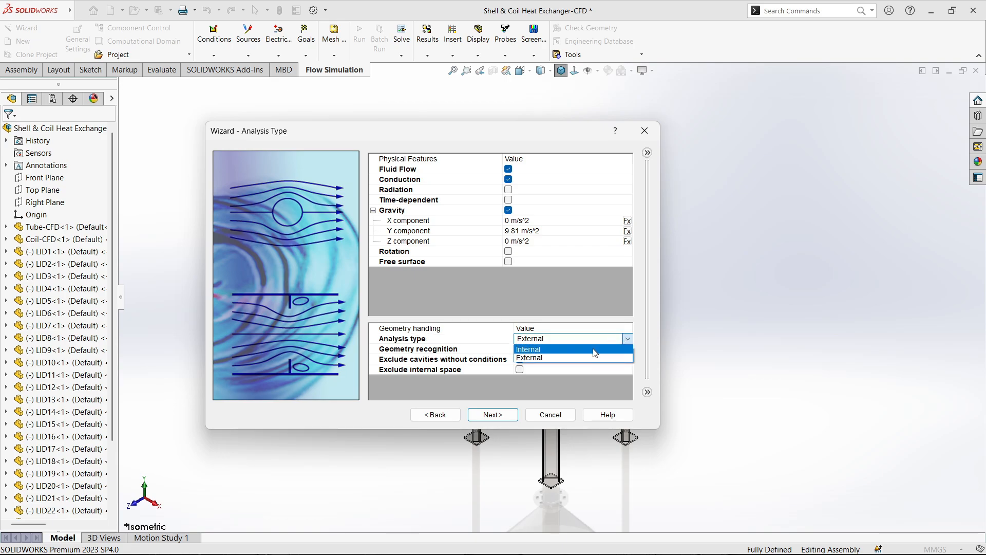
{"action": "left_click", "coordinate": [585, 358]}
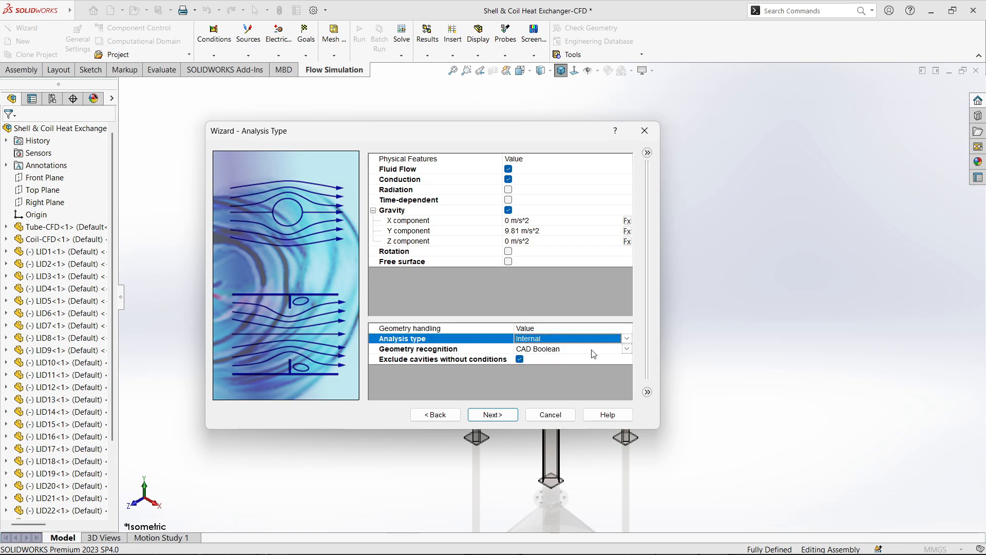
{"action": "left_click", "coordinate": [522, 360]}
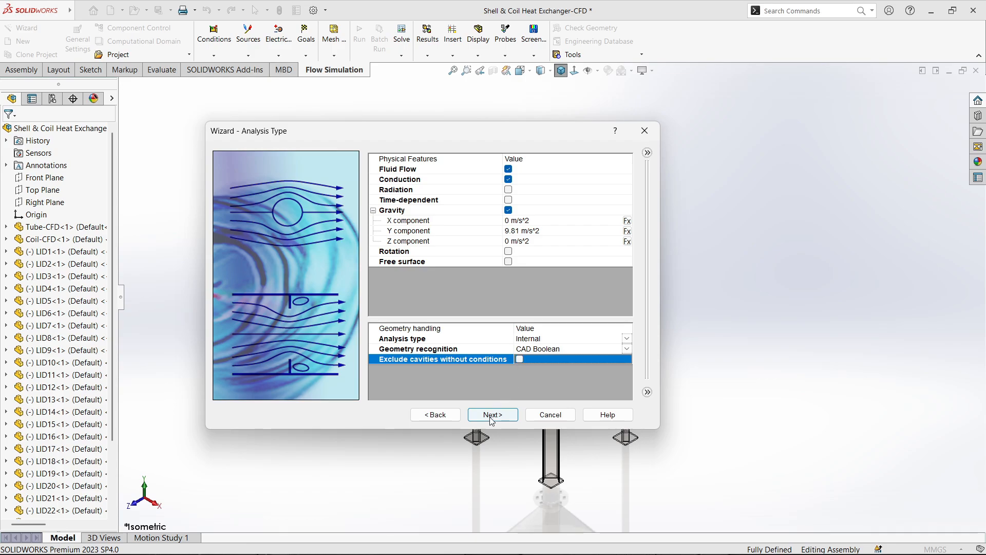
{"action": "left_click", "coordinate": [492, 414]}
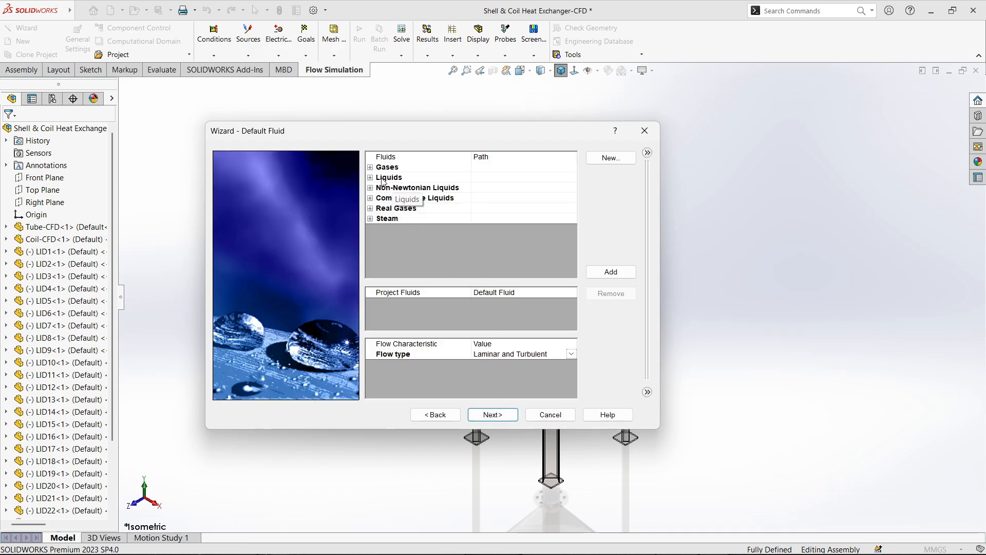
- Add the pre-defined gas Air and the pre-defined liquid Water as project fluids, keeping Air as default, and proceed to the default solid
{"action": "left_click", "coordinate": [369, 167]}
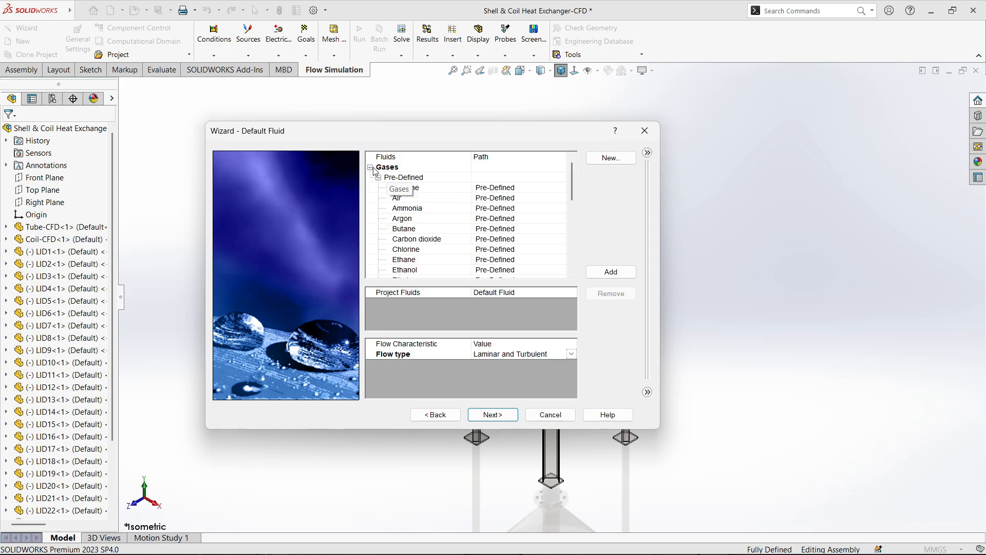
{"action": "left_click", "coordinate": [399, 199]}
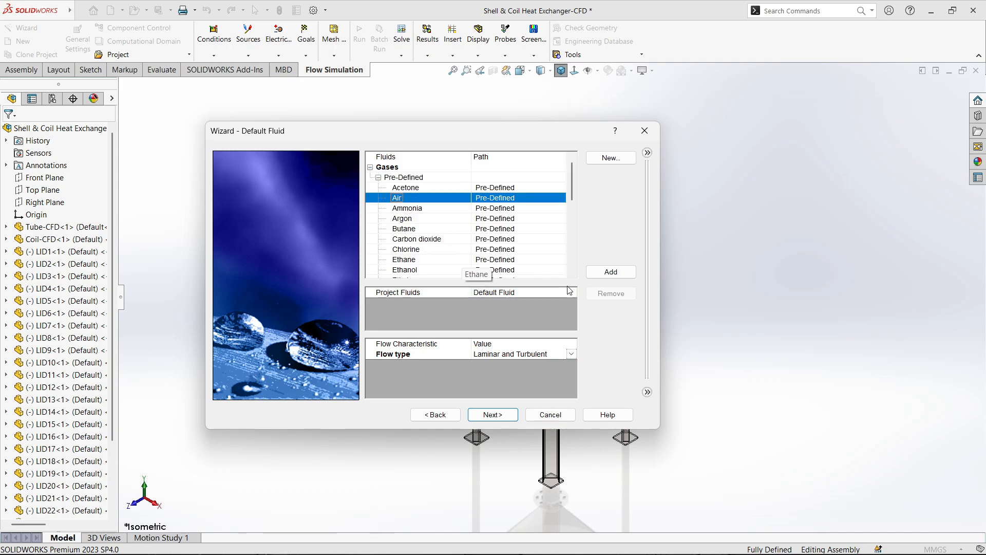
{"action": "left_click", "coordinate": [593, 272]}
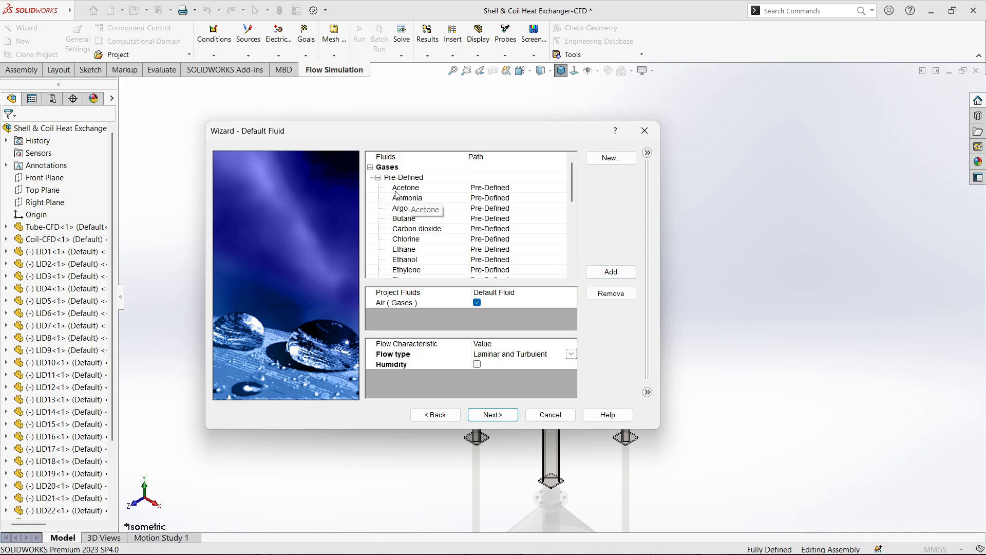
{"action": "left_click", "coordinate": [370, 167]}
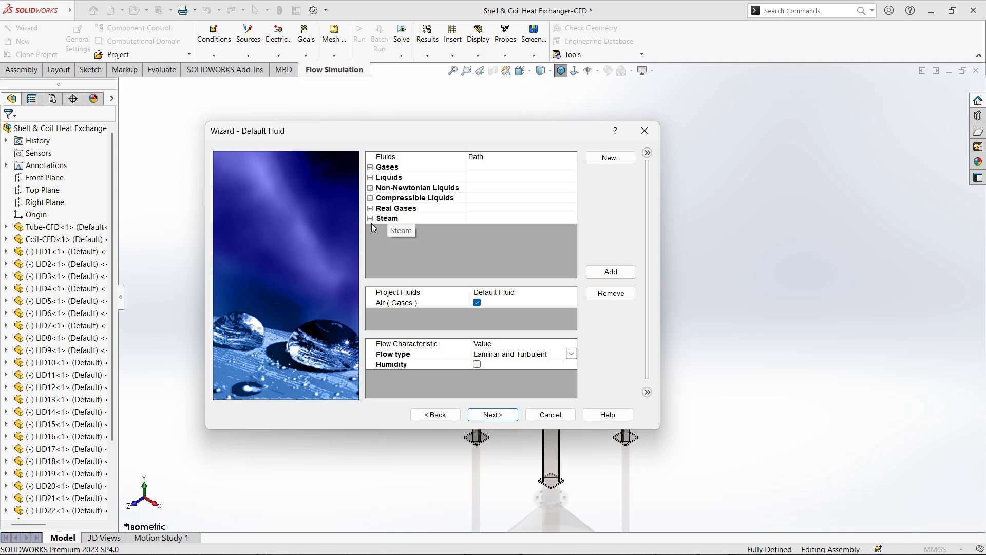
{"action": "left_click", "coordinate": [371, 178]}
{"action": "scroll", "coordinate": [420, 216], "scroll_direction": "down", "scroll_amount": 3}
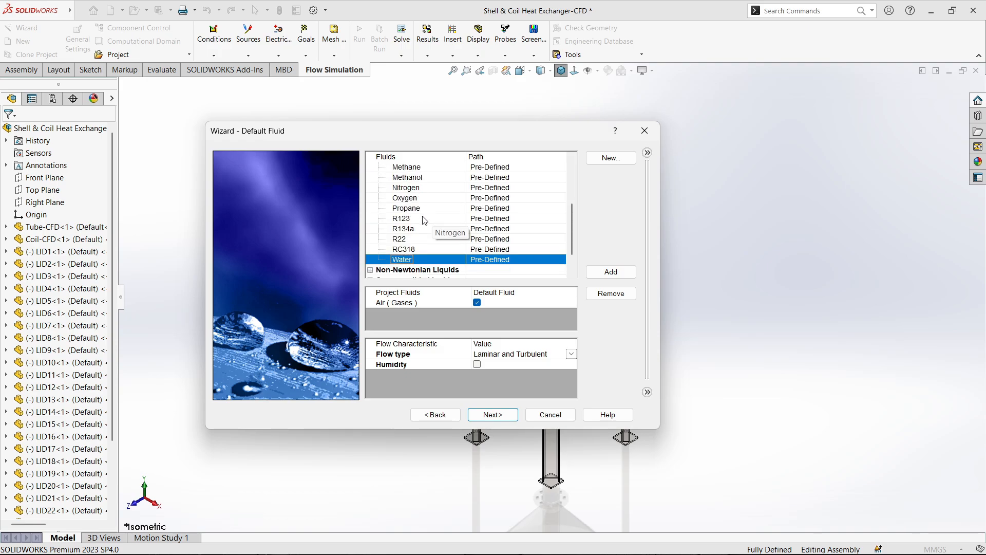
{"action": "left_click", "coordinate": [409, 260]}
{"action": "left_click", "coordinate": [626, 274]}
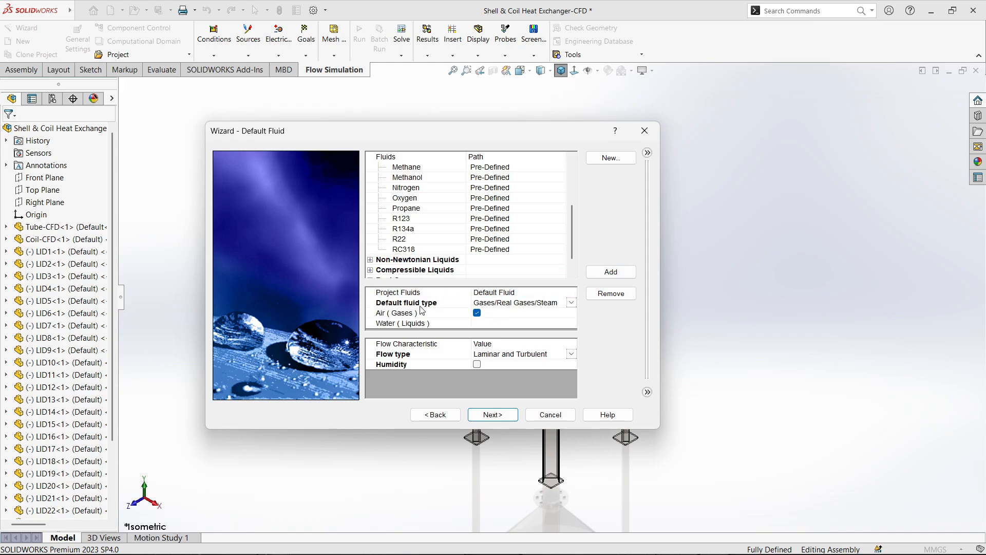
{"action": "left_click", "coordinate": [493, 415]}
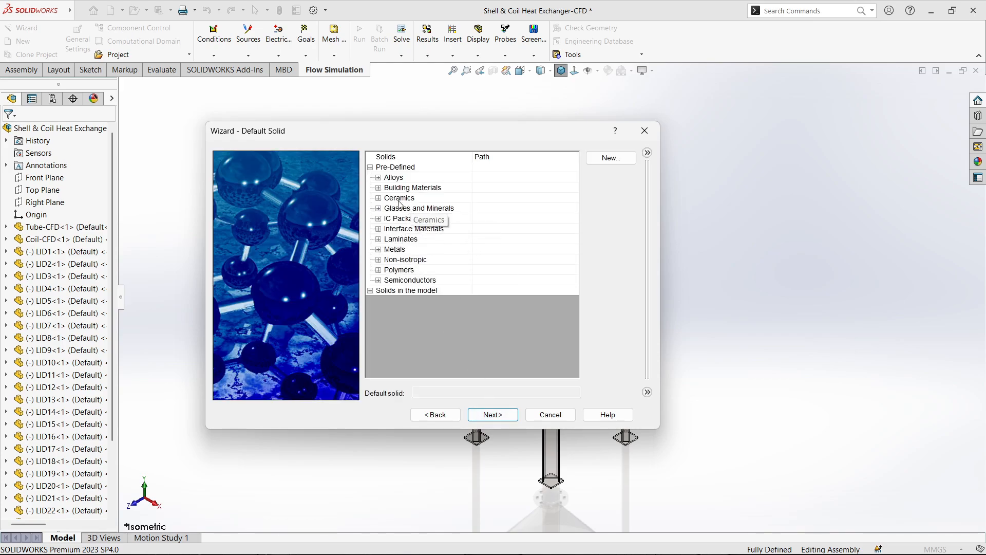
- Choose the pre-defined alloy Steel Stainless 302 as the default solid and proceed to the wall conditions
{"action": "left_click", "coordinate": [378, 178]}
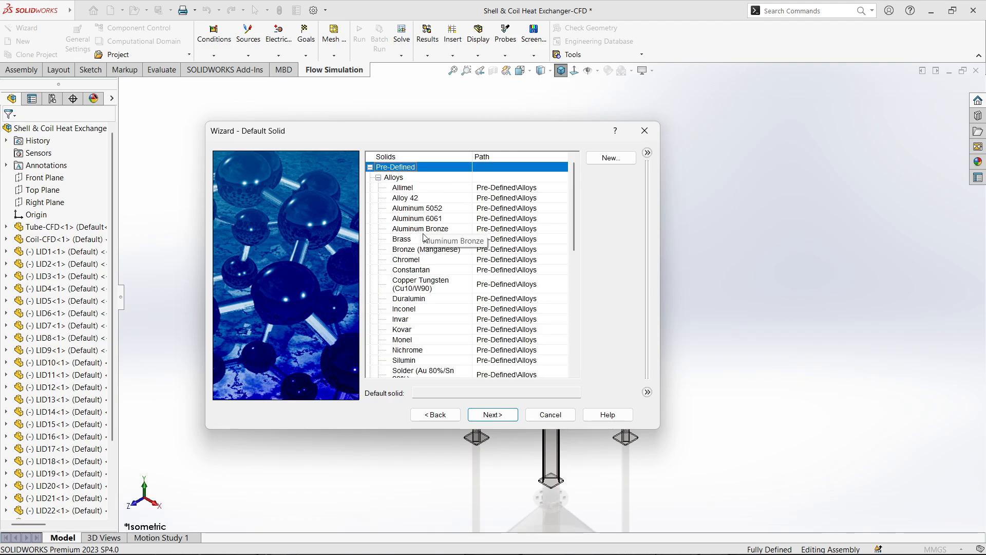
{"action": "left_click", "coordinate": [429, 299]}
{"action": "scroll", "coordinate": [431, 308], "scroll_direction": "down", "scroll_amount": 7}
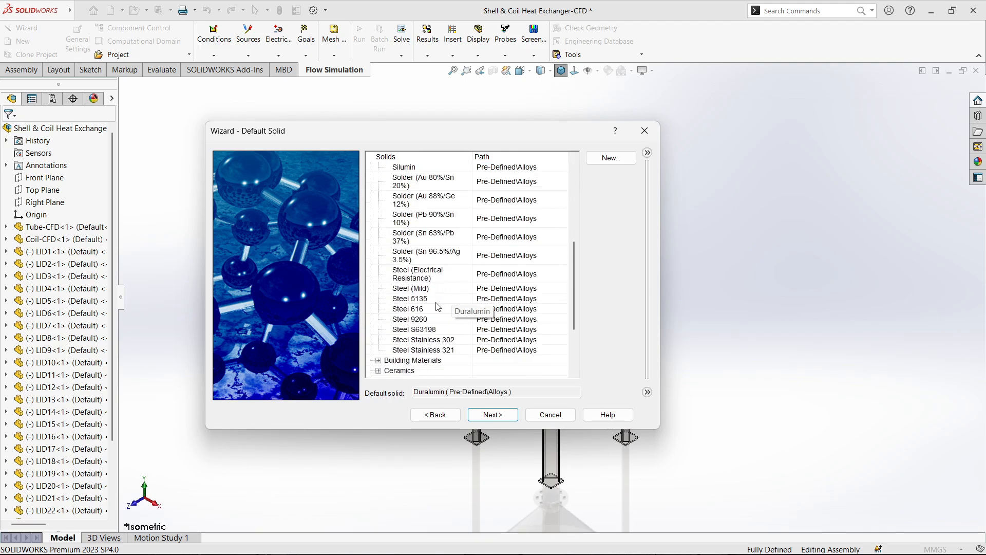
{"action": "left_click", "coordinate": [424, 292]}
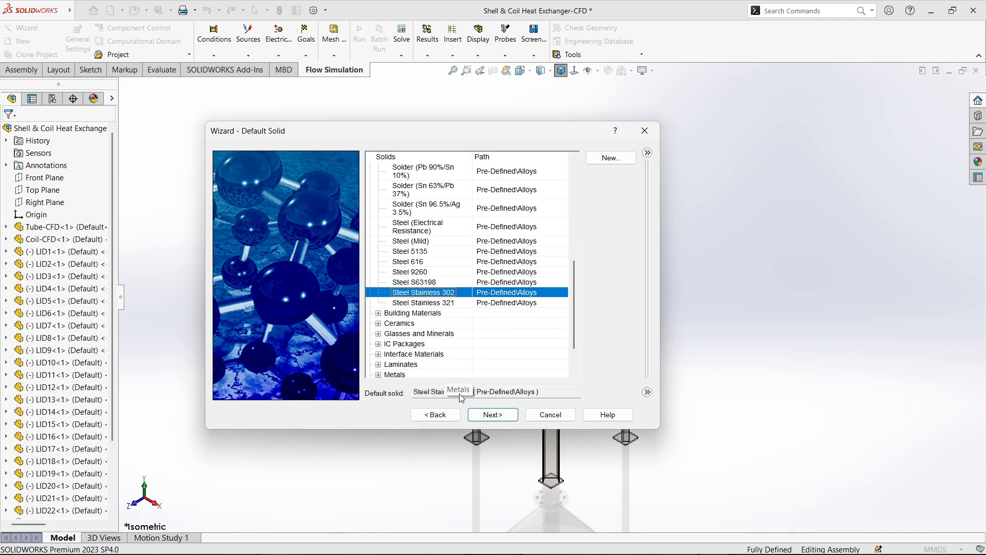
{"action": "left_click", "coordinate": [489, 415]}
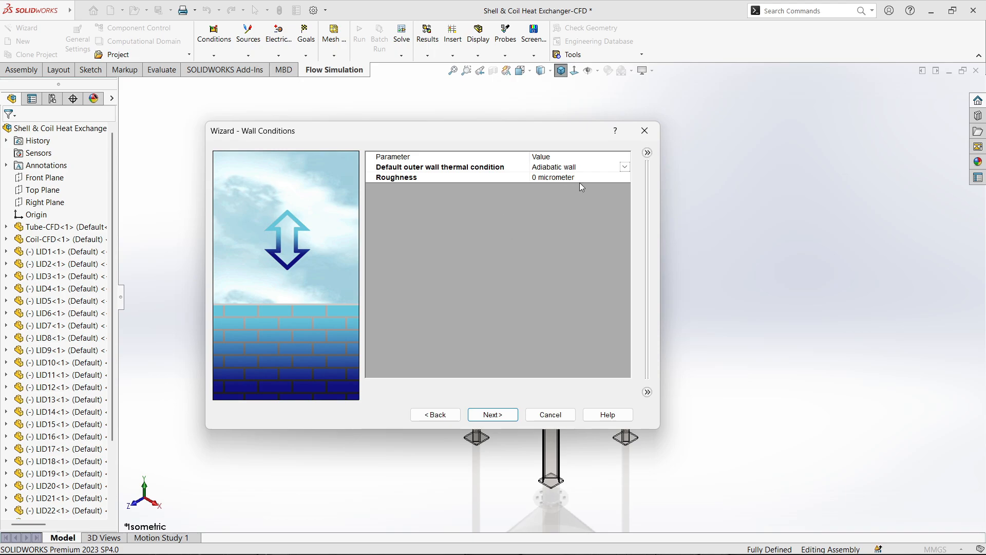
- Set the default outer wall thermal condition to Heat transfer coefficient with 30 W/m^2/K and proceed to the initial conditions
{"action": "left_click", "coordinate": [623, 171]}
{"action": "left_click", "coordinate": [624, 167]}
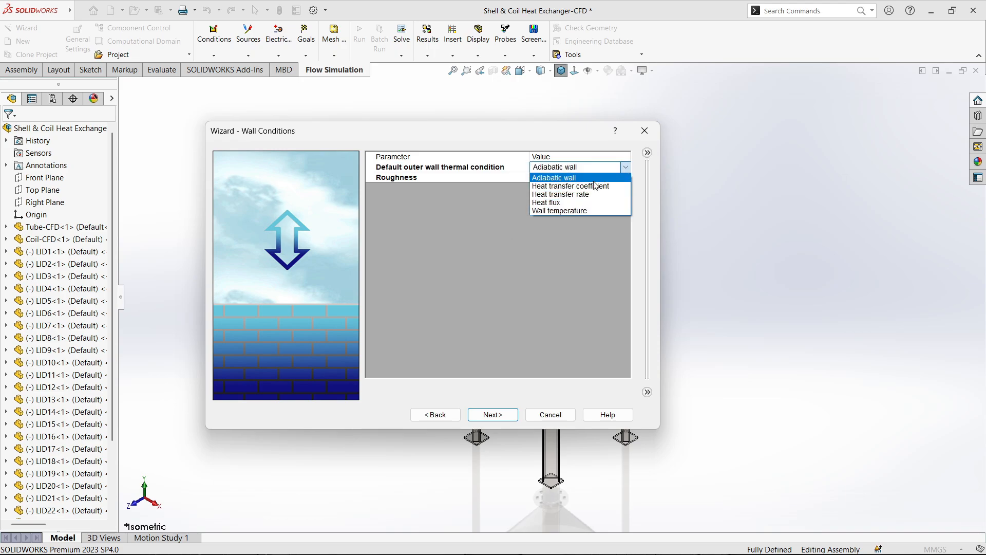
{"action": "left_click", "coordinate": [593, 187]}
{"action": "left_click", "coordinate": [536, 178]}
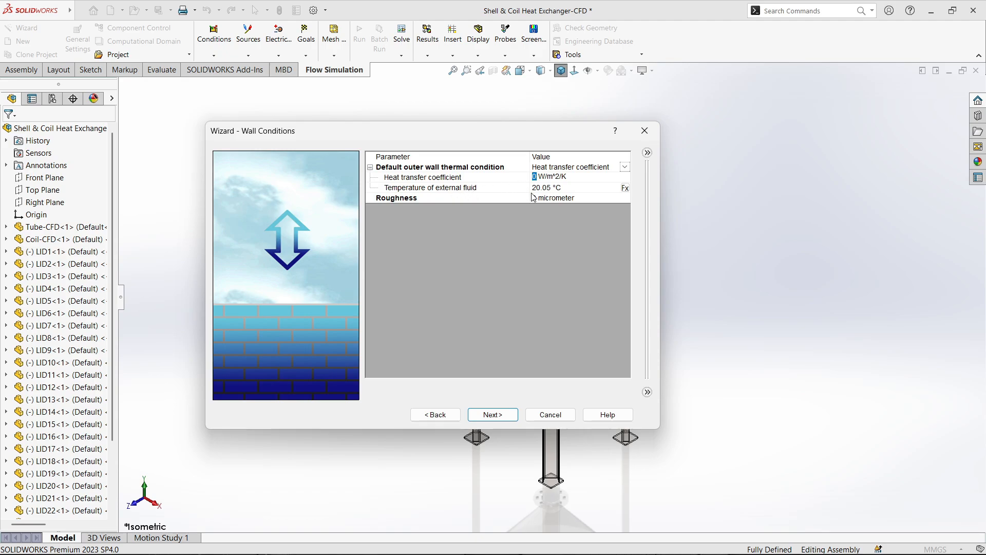
{"action": "type", "text": "30"}
{"action": "key", "text": "Return"}
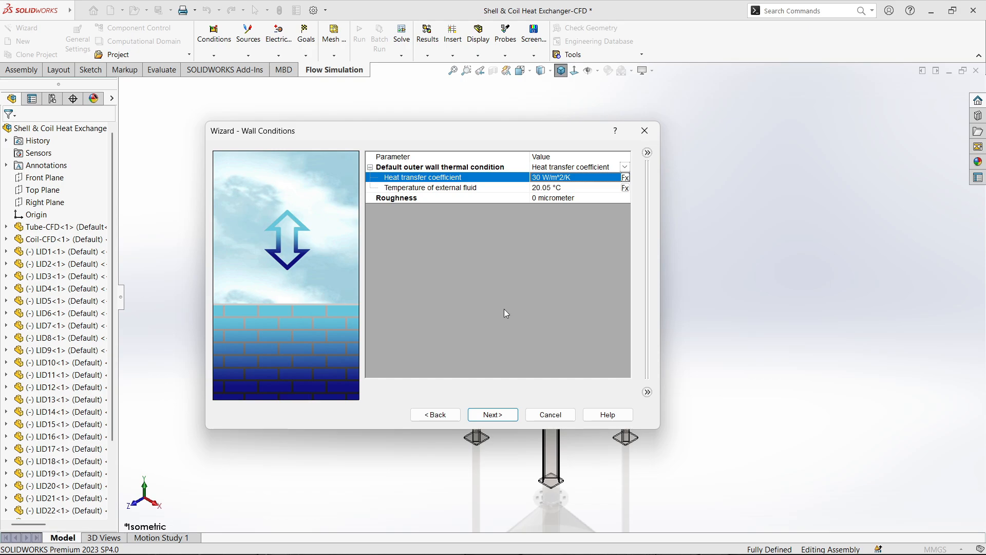
{"action": "left_click", "coordinate": [493, 414]}
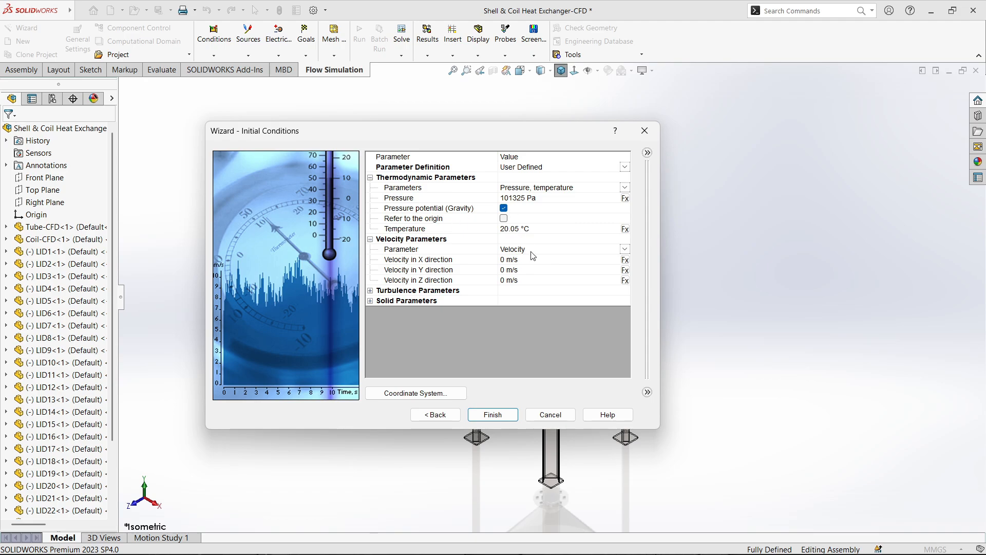
- Finish the project wizard with the default initial conditions and hide the computational domain
{"action": "left_click", "coordinate": [493, 414]}
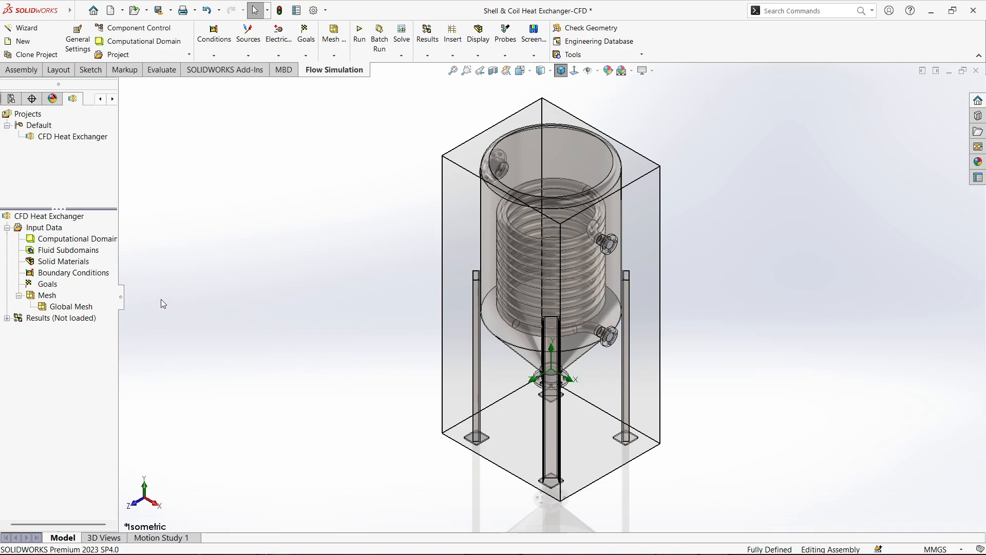
{"action": "right_click", "coordinate": [86, 240]}
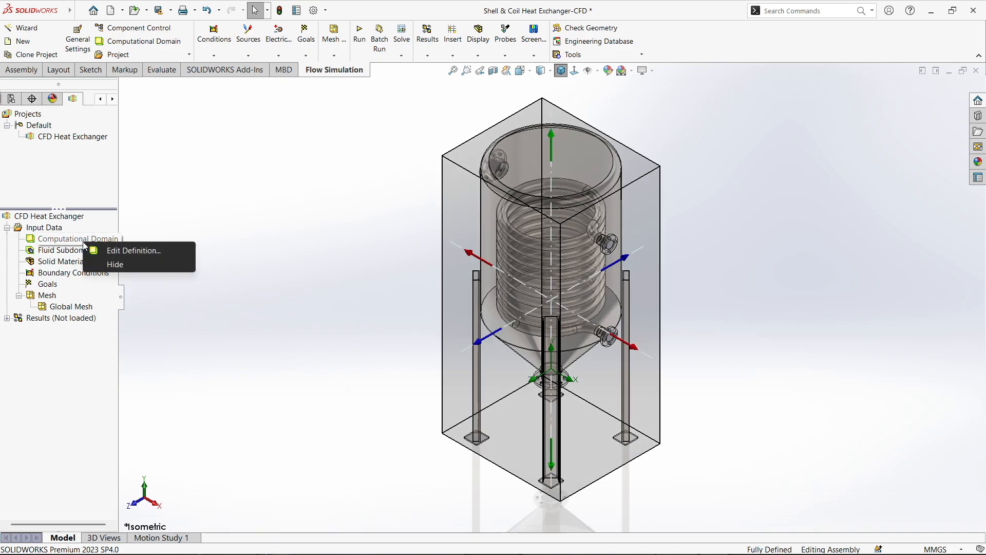
{"action": "left_click", "coordinate": [109, 265]}
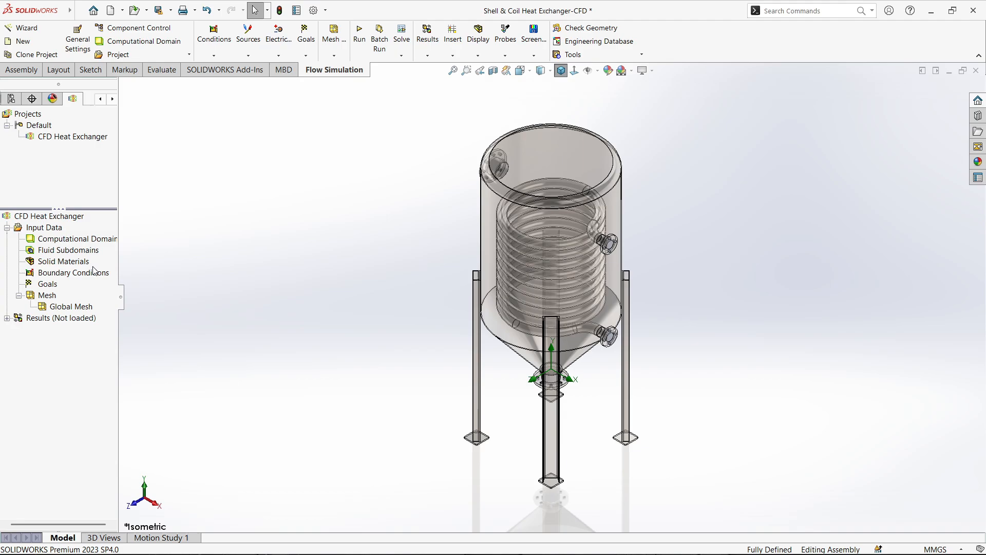
- Insert a fluid subdomain for the coil interior by selecting the inner lid face at the coil's upper flange
{"action": "right_click", "coordinate": [86, 252]}
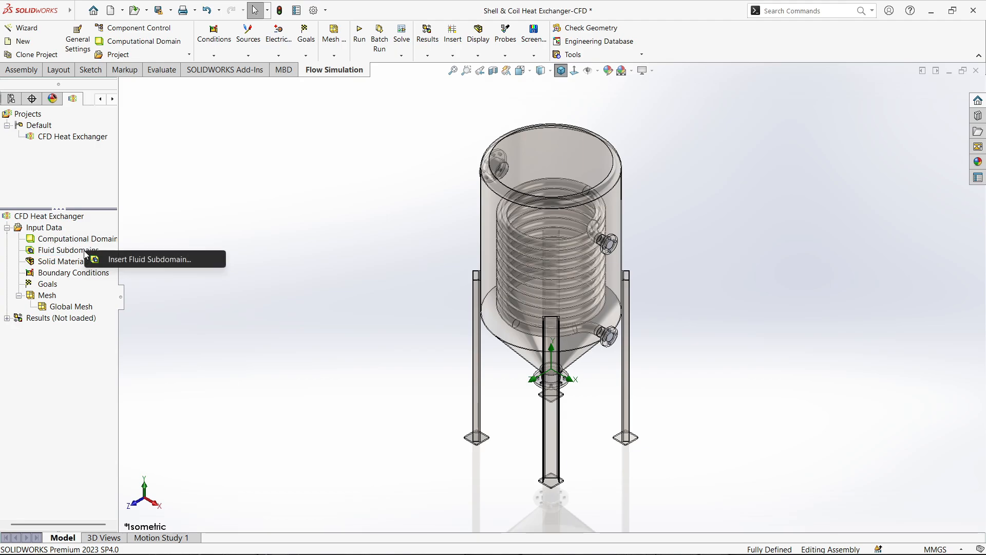
{"action": "left_click", "coordinate": [105, 259]}
{"action": "middle_click_drag", "start_coordinate": [604, 271], "coordinate": [568, 249]}
{"action": "scroll", "coordinate": [633, 248], "scroll_direction": "down", "scroll_amount": 2}
{"action": "scroll", "coordinate": [690, 226], "scroll_direction": "down", "scroll_amount": 4}
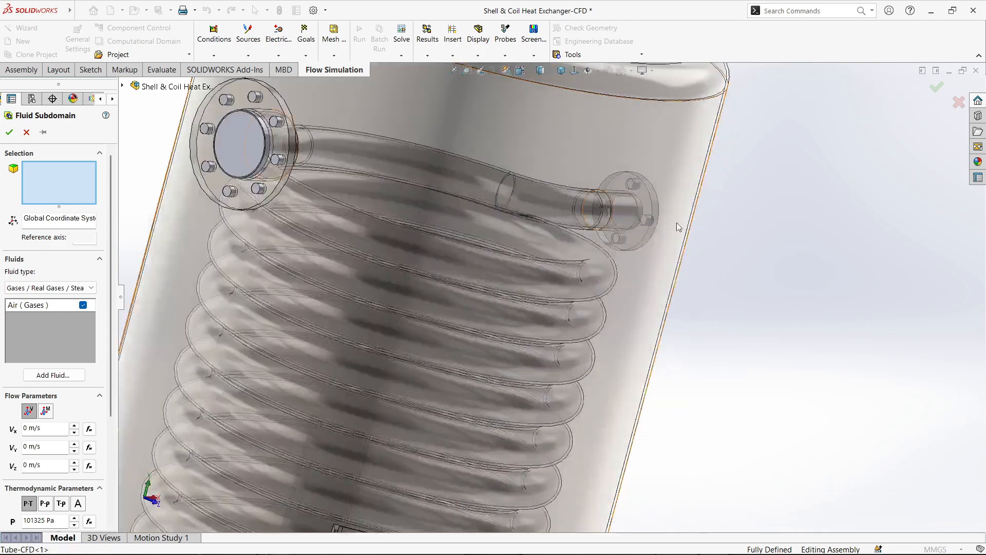
{"action": "scroll", "coordinate": [621, 232], "scroll_direction": "down", "scroll_amount": 3}
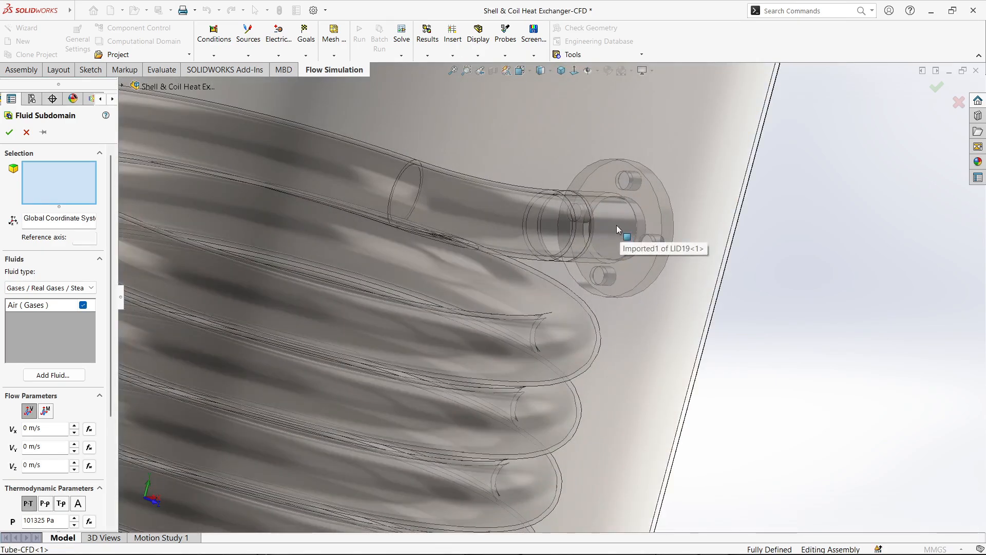
{"action": "left_click", "coordinate": [616, 233]}
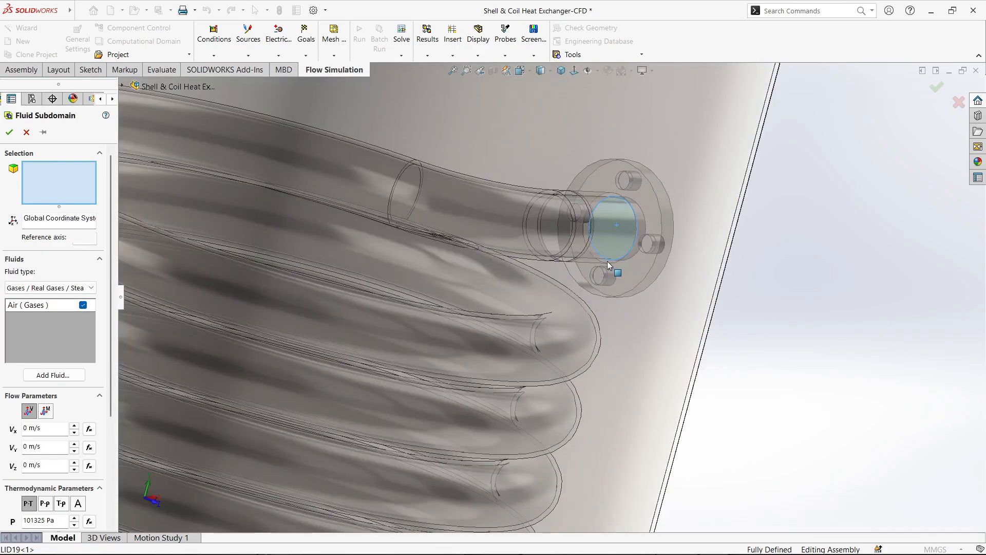
{"action": "scroll", "coordinate": [606, 268], "scroll_direction": "up", "scroll_amount": 3}
{"action": "scroll", "coordinate": [606, 268], "scroll_direction": "up", "scroll_amount": 6}
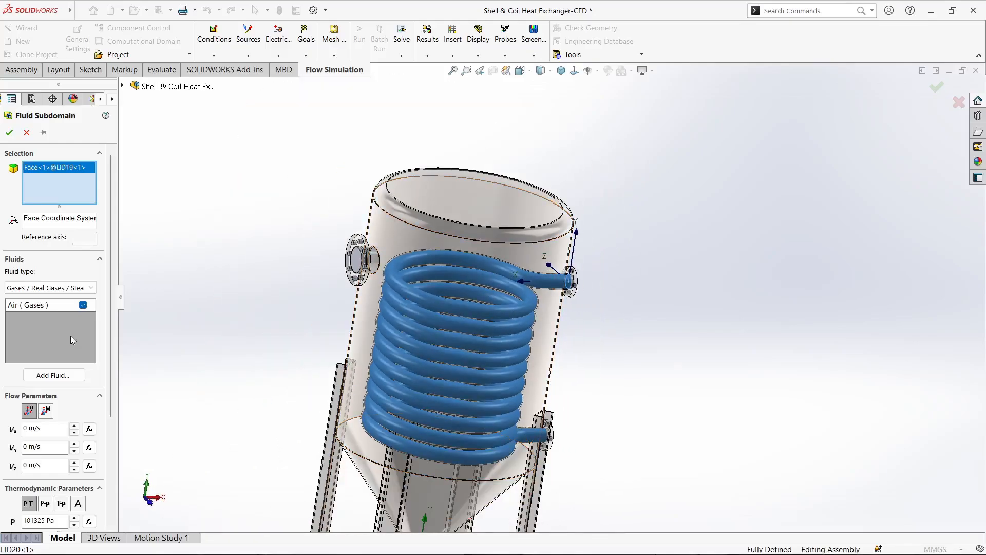
- Set the coil subdomain's fluid type to Liquids with Water and its temperature to 200 °C, and accept the subdomain
{"action": "left_click", "coordinate": [51, 288]}
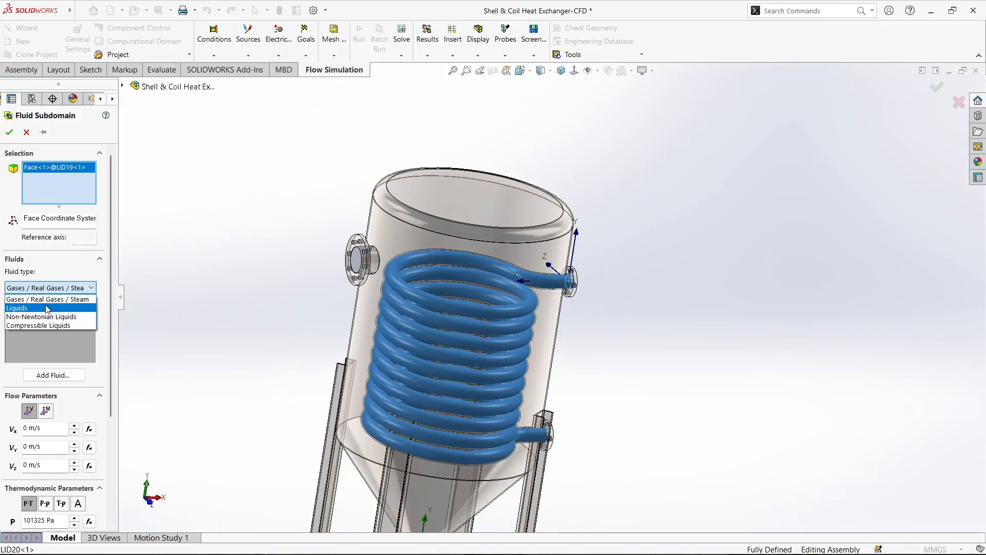
{"action": "left_click", "coordinate": [45, 304]}
{"action": "scroll", "coordinate": [106, 293], "scroll_direction": "down", "scroll_amount": 5}
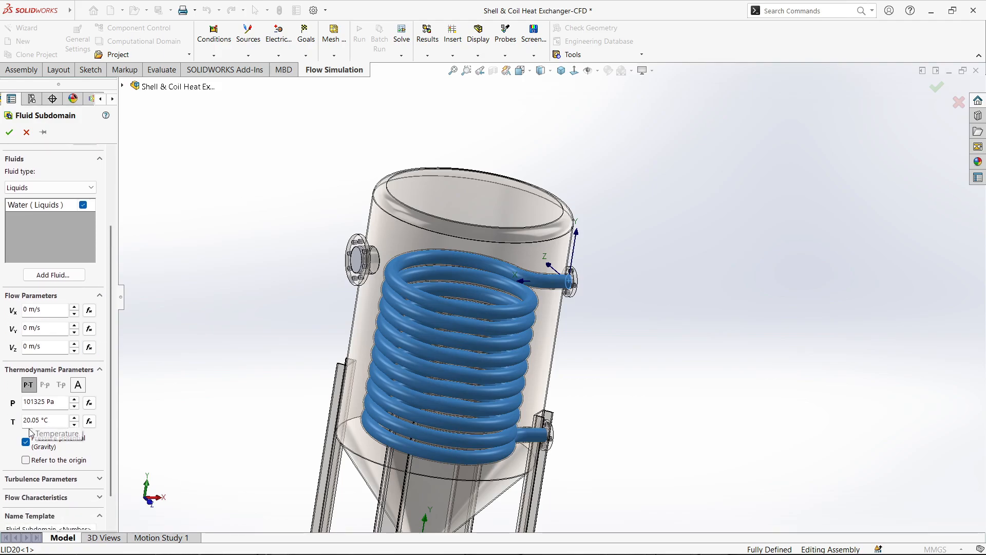
{"action": "left_click_drag", "start_coordinate": [48, 420], "coordinate": [12, 420]}
{"action": "type", "text": "200"}
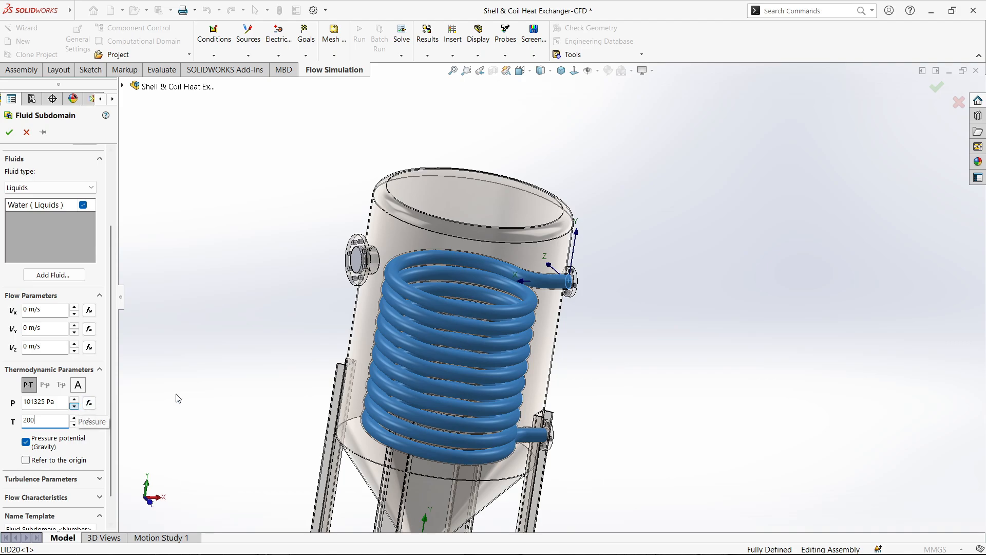
{"action": "left_click", "coordinate": [201, 383]}
{"action": "key", "text": "ctrl+1"}
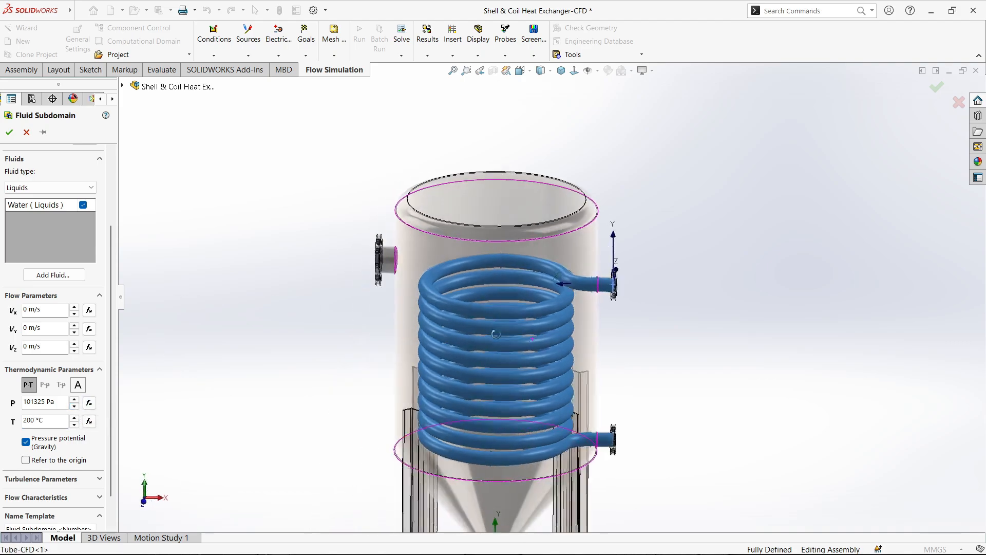
{"action": "left_click", "coordinate": [9, 132]}
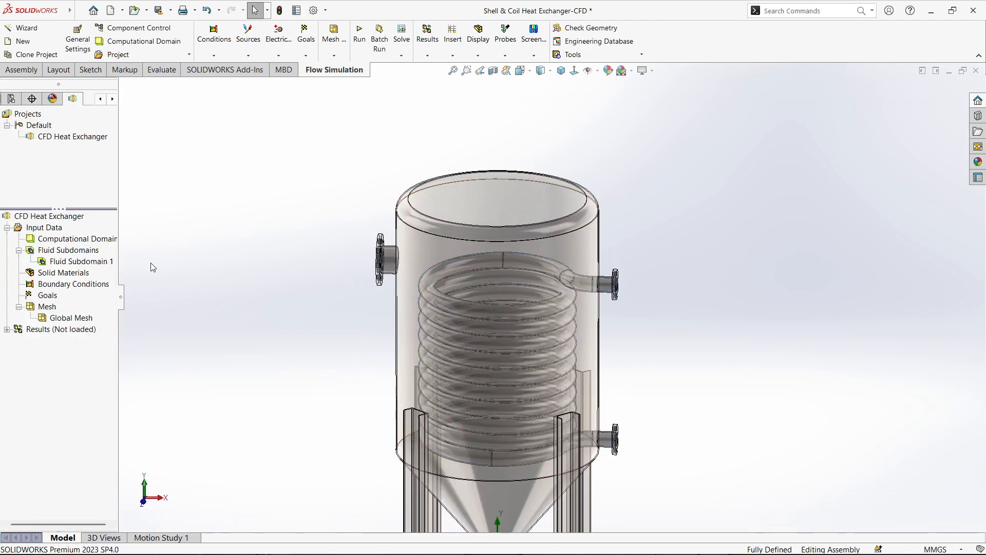
- Insert another fluid subdomain for the shell interior by selecting the inner lid face at the shell's upper side nozzle
{"action": "scroll", "coordinate": [329, 300], "scroll_direction": "up", "scroll_amount": 2}
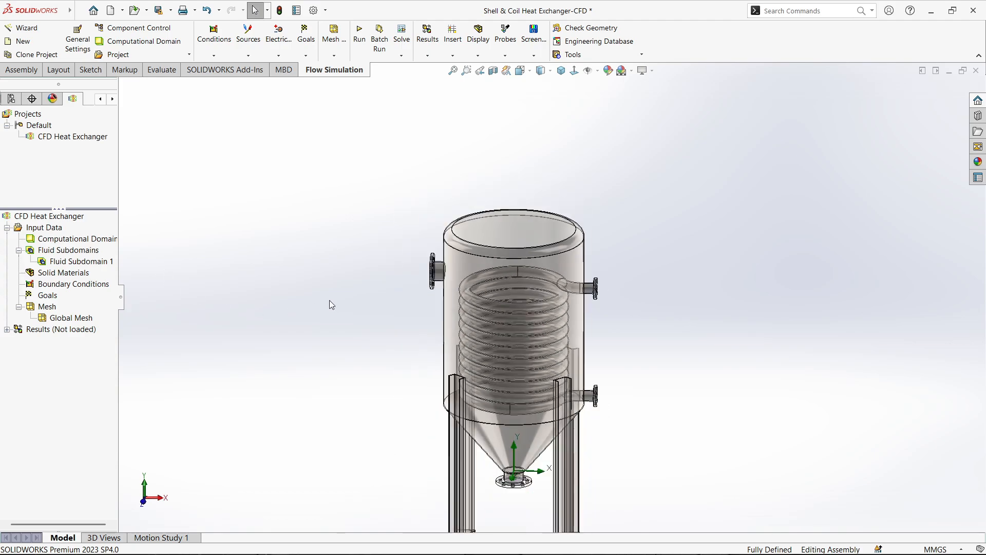
{"action": "scroll", "coordinate": [501, 329], "scroll_direction": "down", "scroll_amount": 1}
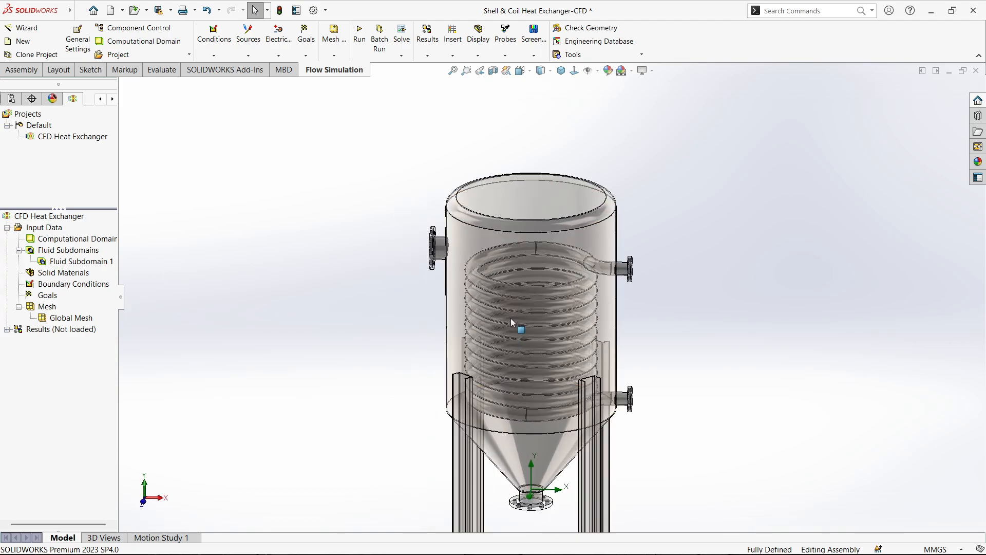
{"action": "right_click", "coordinate": [61, 253]}
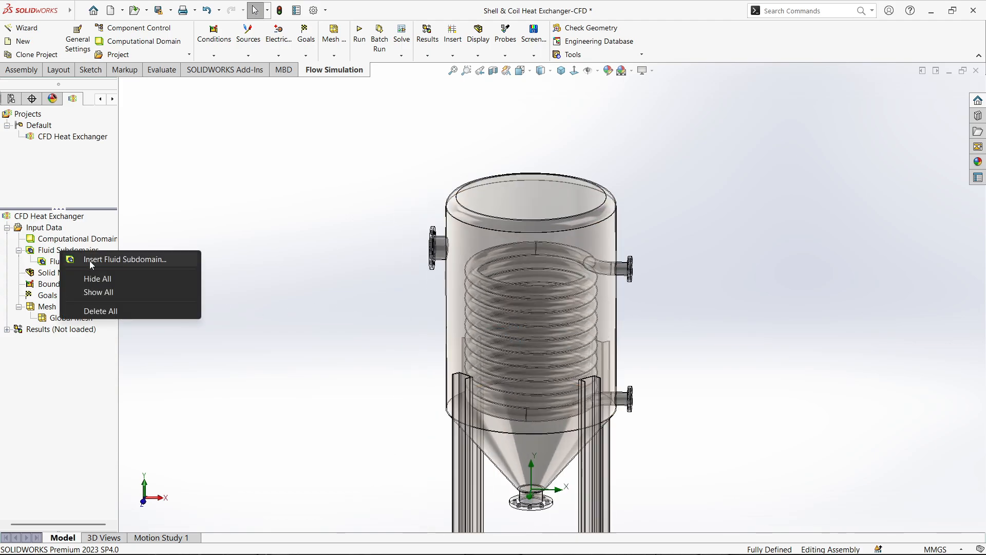
{"action": "left_click", "coordinate": [89, 261]}
{"action": "scroll", "coordinate": [483, 277], "scroll_direction": "down", "scroll_amount": 2}
{"action": "middle_click_drag", "start_coordinate": [497, 280], "coordinate": [449, 257]}
{"action": "scroll", "coordinate": [452, 252], "scroll_direction": "down", "scroll_amount": 5}
{"action": "middle_click_drag", "start_coordinate": [522, 259], "coordinate": [562, 242]}
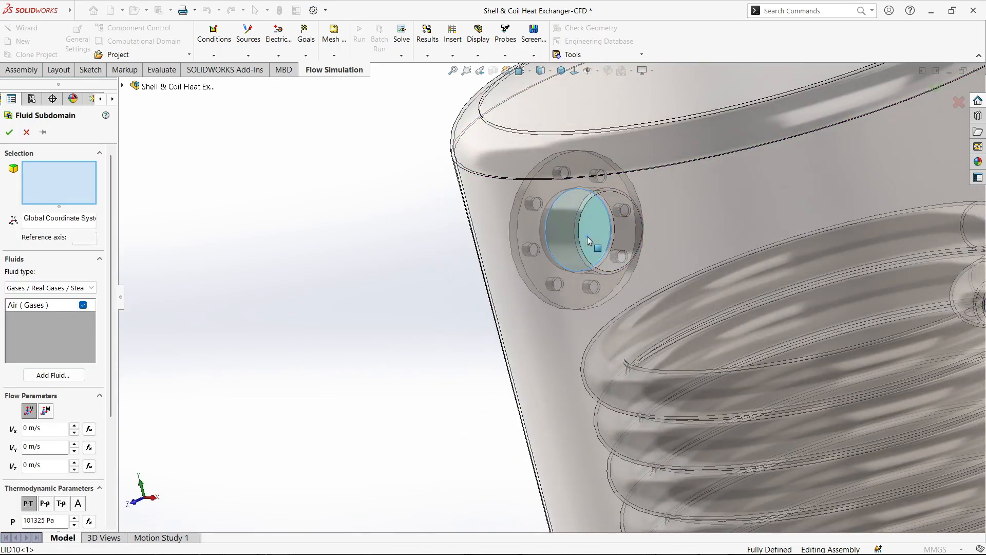
{"action": "left_click", "coordinate": [587, 236]}
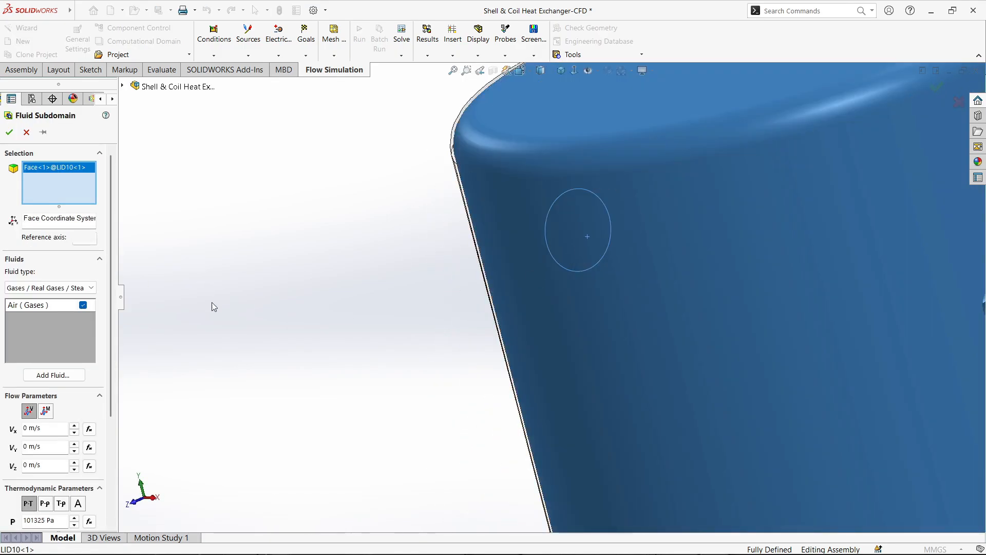
- Set the shell subdomain's fluid type to Liquids with Water and its temperature to 15 °C, and accept the subdomain
{"action": "left_click", "coordinate": [50, 288]}
{"action": "left_click", "coordinate": [50, 308]}
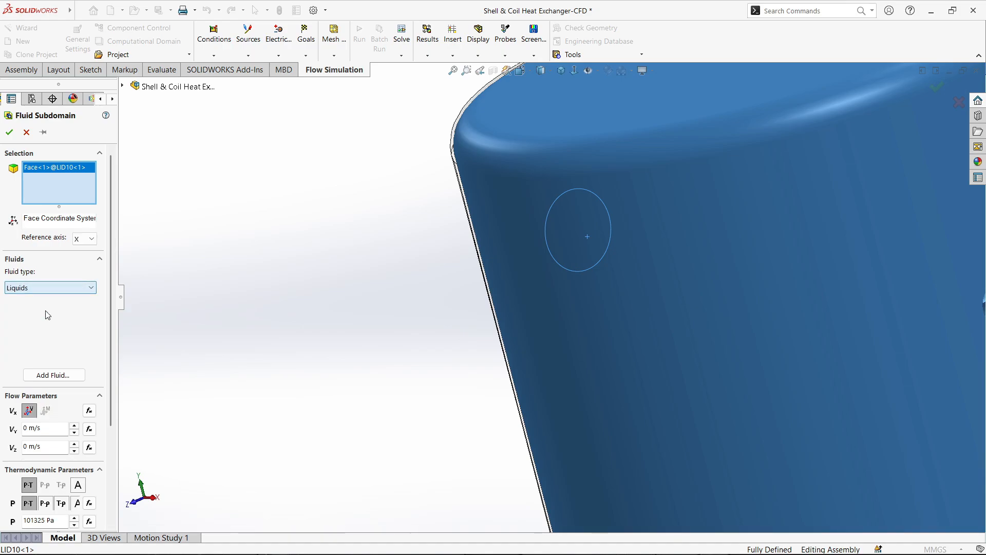
{"action": "scroll", "coordinate": [108, 318], "scroll_direction": "down", "scroll_amount": 5}
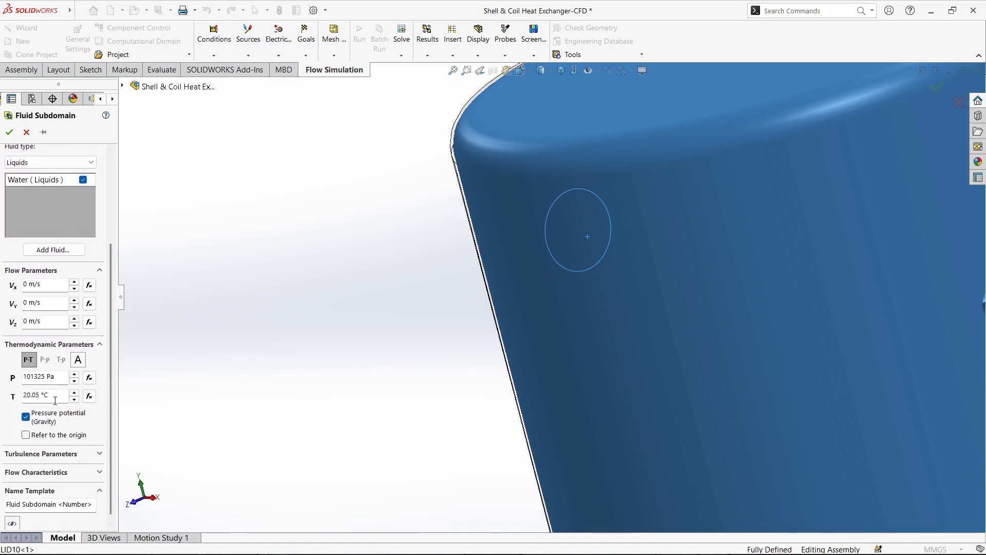
{"action": "left_click", "coordinate": [58, 396]}
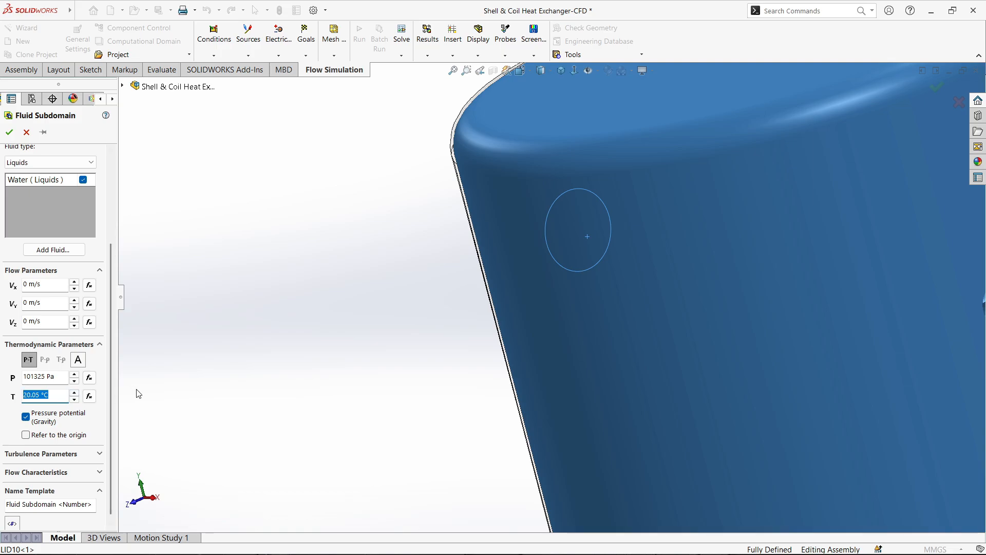
{"action": "type", "text": "15"}
{"action": "scroll", "coordinate": [546, 319], "scroll_direction": "up", "scroll_amount": 5}
{"action": "scroll", "coordinate": [658, 364], "scroll_direction": "up", "scroll_amount": 3}
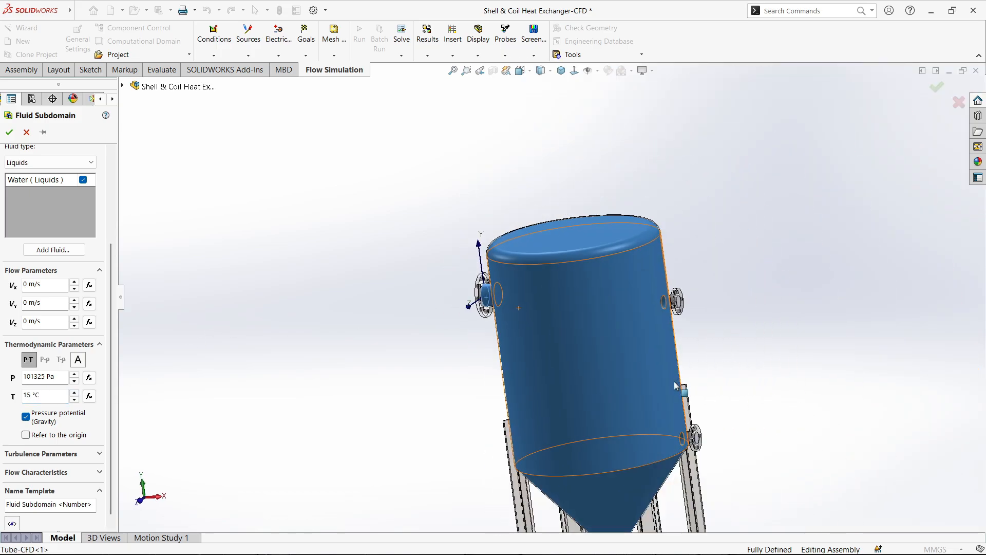
{"action": "middle_click_drag", "start_coordinate": [634, 387], "coordinate": [606, 373]}
{"action": "left_click", "coordinate": [9, 132]}
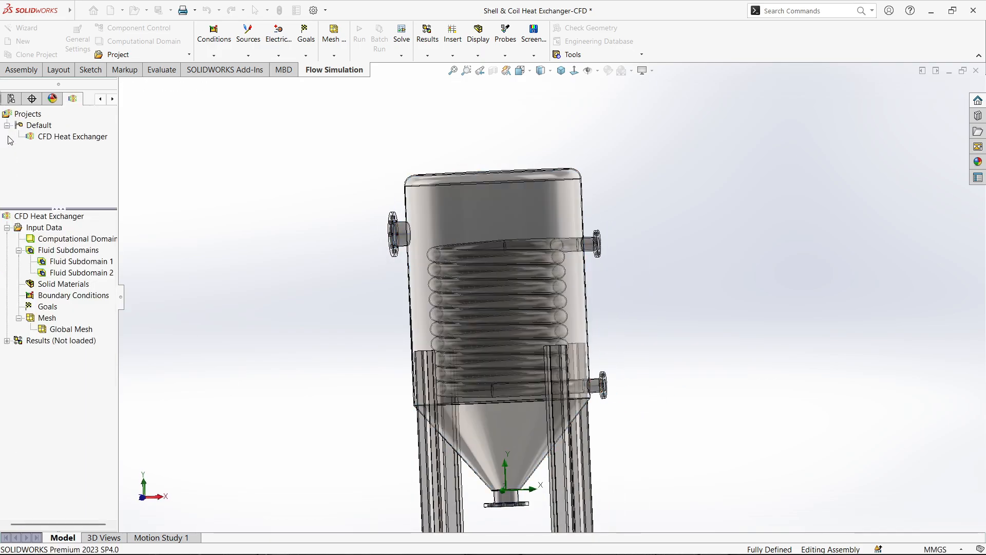
- Insert a boundary condition on the inner lid face at the coil's upper flange
{"action": "scroll", "coordinate": [484, 315], "scroll_direction": "up", "scroll_amount": 2}
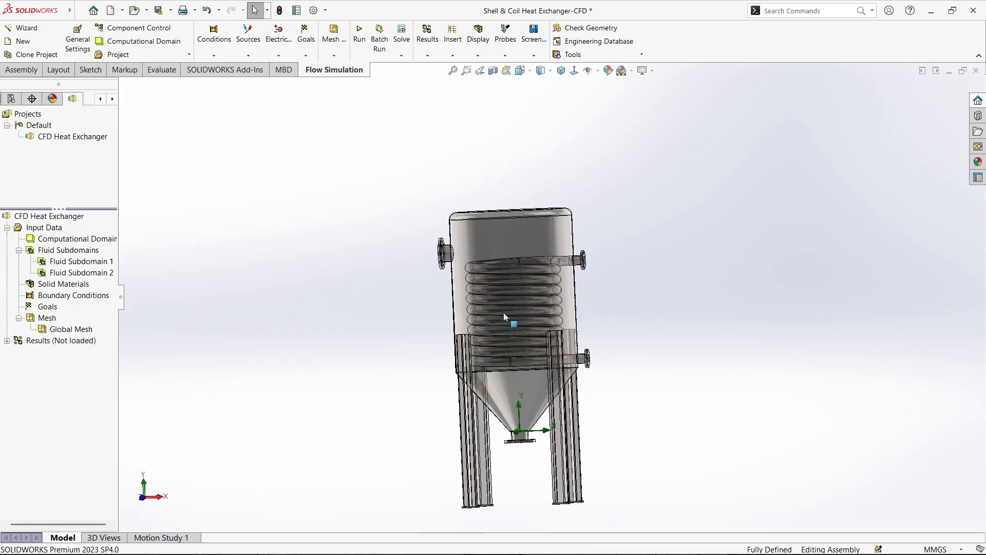
{"action": "middle_click_drag", "start_coordinate": [503, 310], "coordinate": [479, 320]}
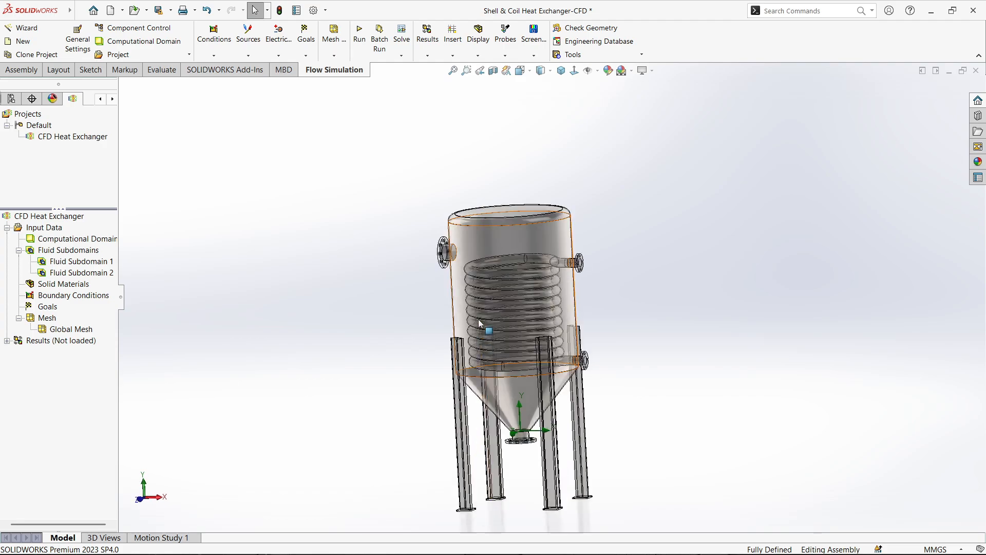
{"action": "left_click", "coordinate": [561, 70]}
{"action": "left_click_drag", "start_coordinate": [291, 317], "coordinate": [306, 341]}
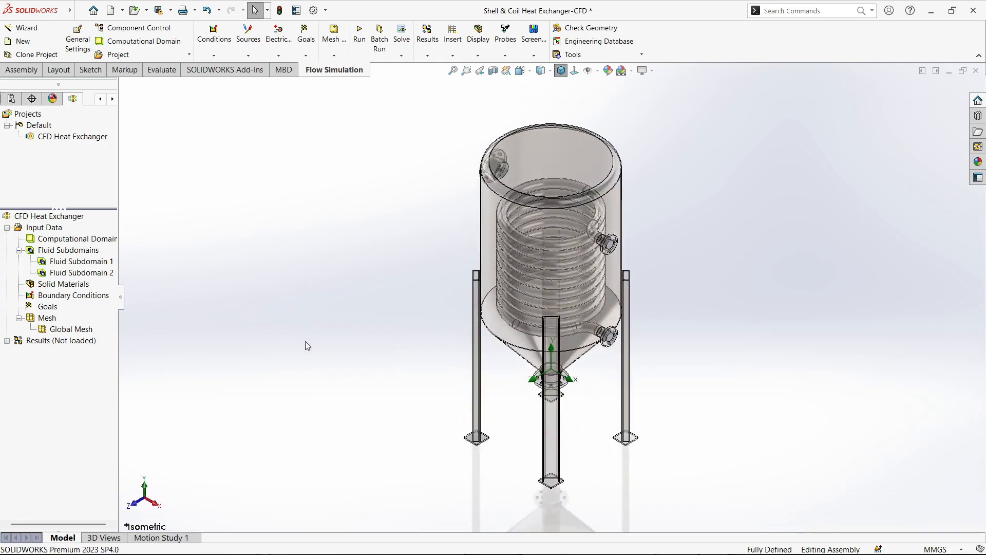
{"action": "right_click", "coordinate": [67, 297]}
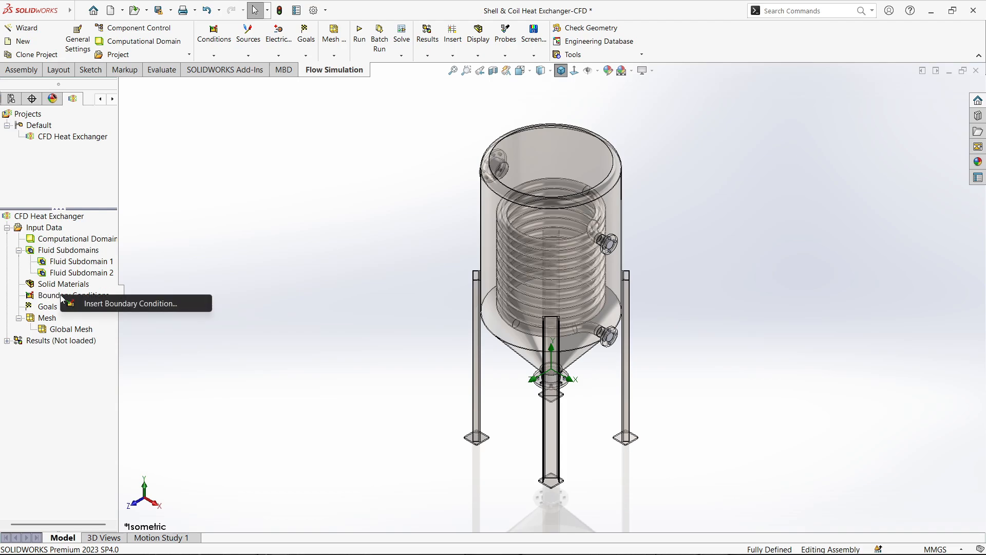
{"action": "left_click", "coordinate": [86, 306]}
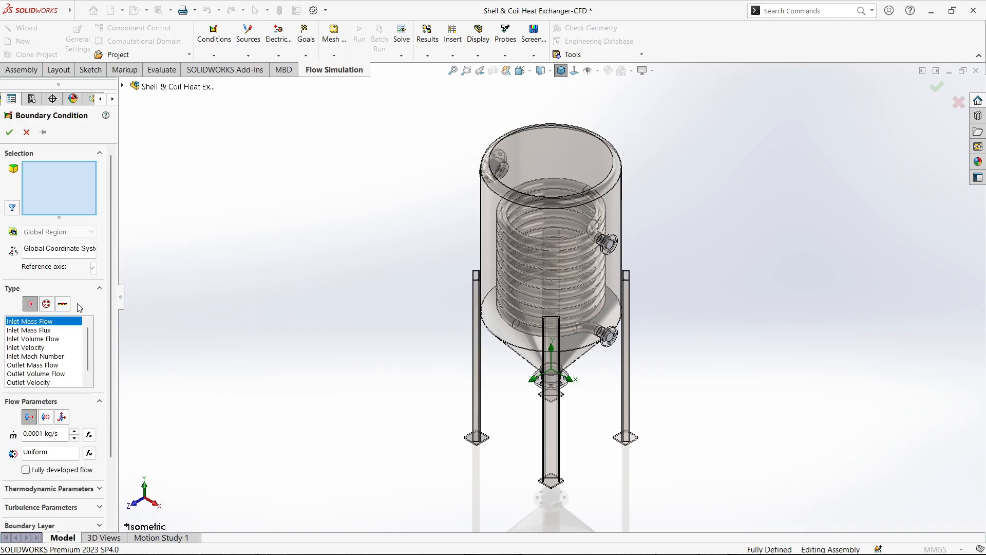
{"action": "scroll", "coordinate": [594, 266], "scroll_direction": "down", "scroll_amount": 2}
{"action": "middle_click_drag", "start_coordinate": [594, 266], "coordinate": [601, 285]}
{"action": "scroll", "coordinate": [581, 259], "scroll_direction": "down", "scroll_amount": 2}
{"action": "scroll", "coordinate": [562, 262], "scroll_direction": "down", "scroll_amount": 2}
{"action": "middle_click_drag", "start_coordinate": [561, 258], "coordinate": [568, 272]}
{"action": "left_click", "coordinate": [564, 265]}
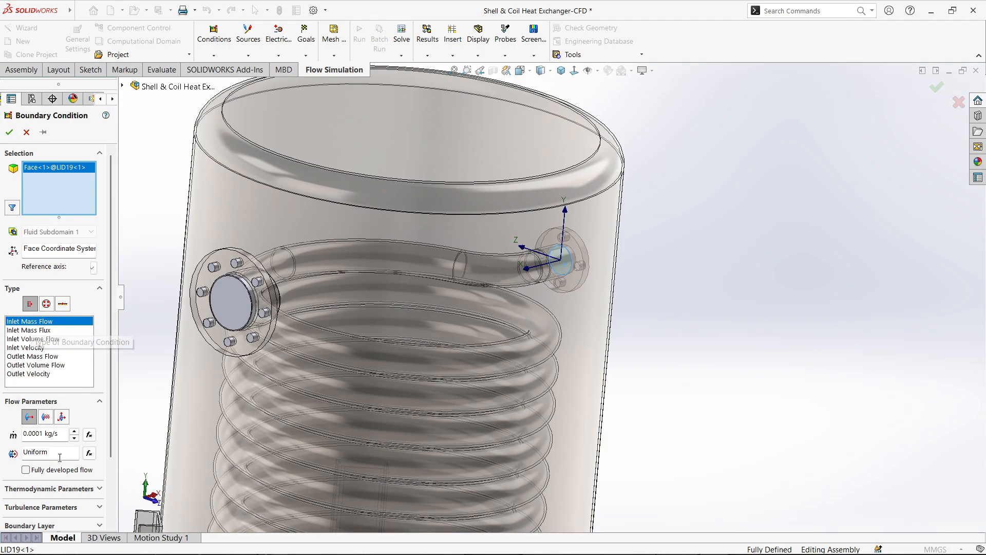
- Set the coil inlet's mass flow rate to 1 kg/s with the Inlet Mass Flow type and accept the condition
{"action": "double_click", "coordinate": [44, 434]}
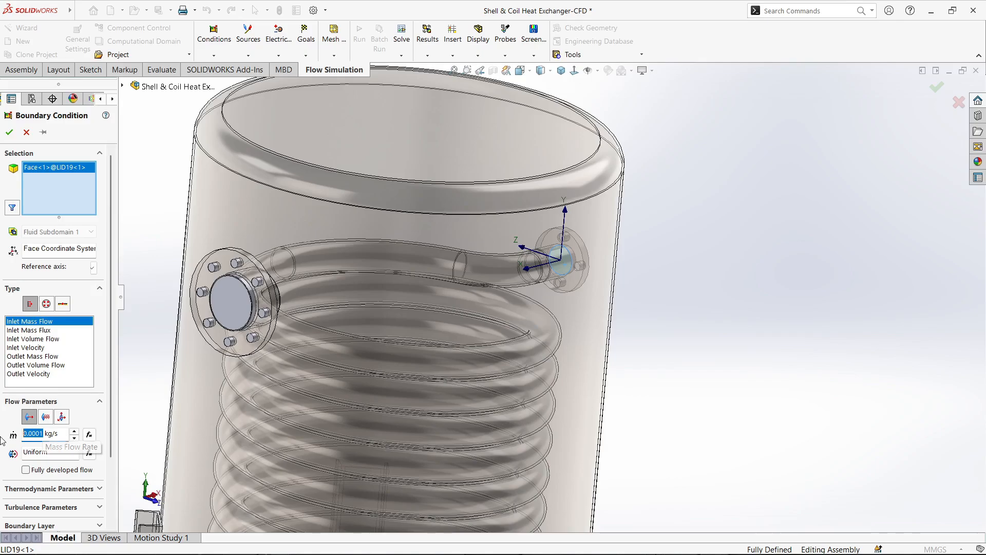
{"action": "type", "text": "1"}
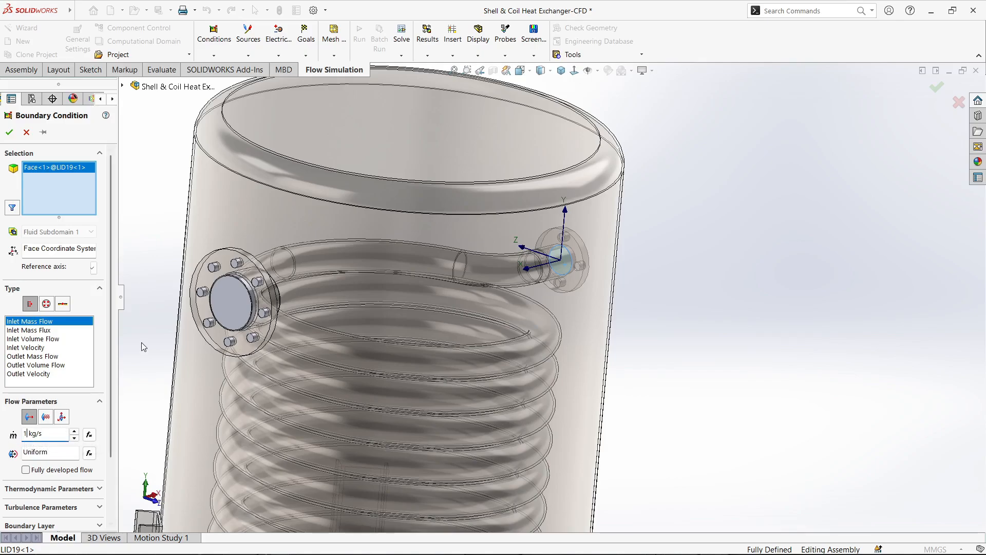
{"action": "left_click", "coordinate": [9, 132]}
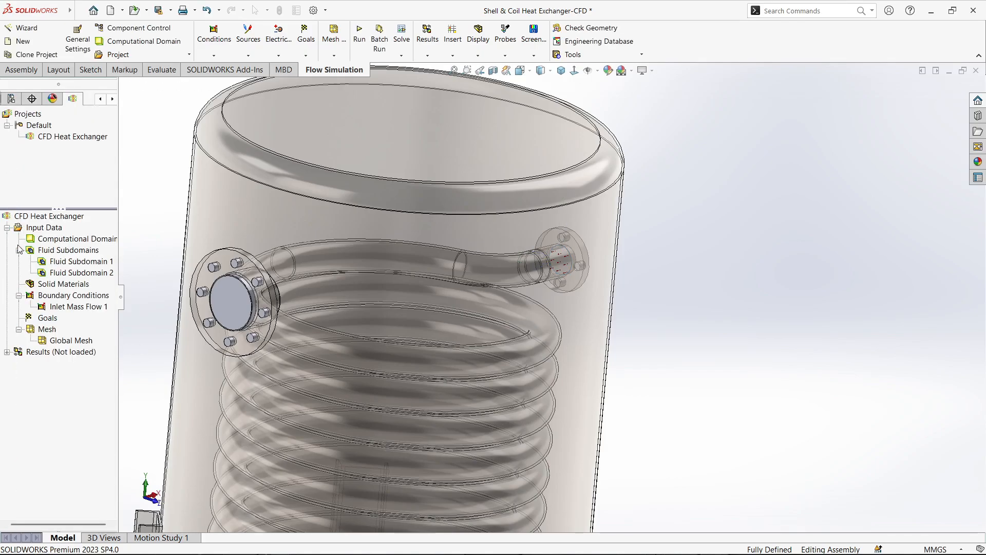
- Rename the coil's inlet mass flow condition as Hot Inlet
{"action": "left_click", "coordinate": [61, 308]}
{"action": "key", "text": "F2"}
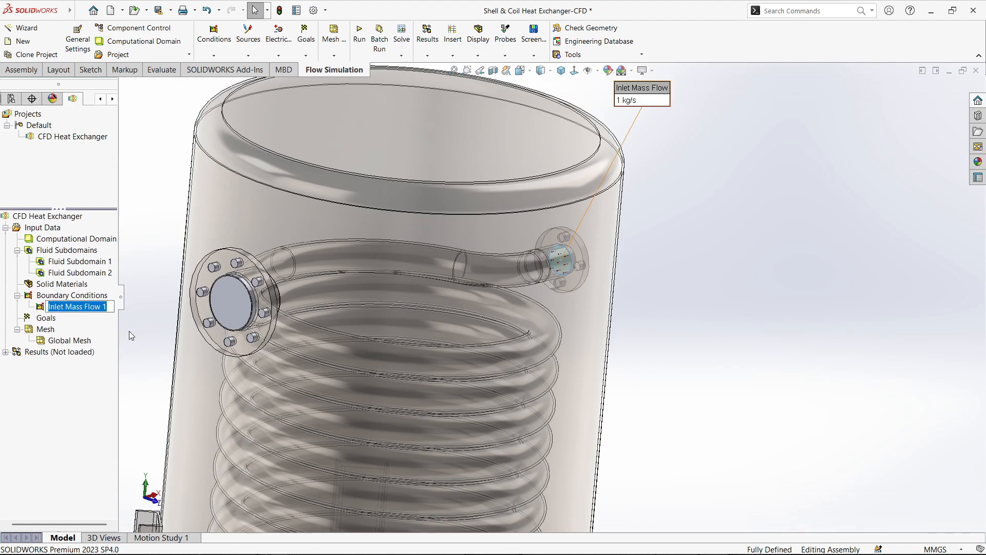
{"action": "type", "text": "Hot"}
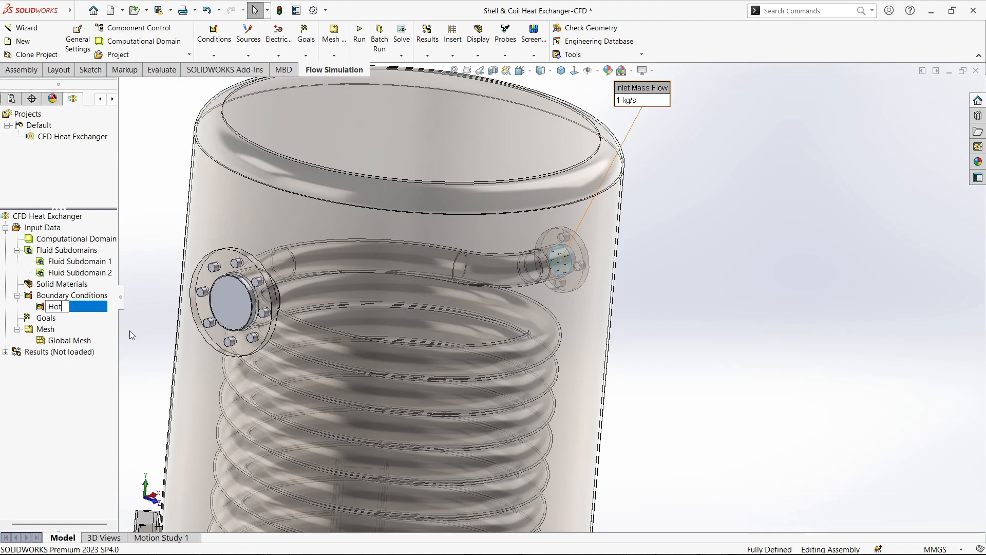
{"action": "type", "text": " Inlet"}
{"action": "left_click", "coordinate": [148, 252]}
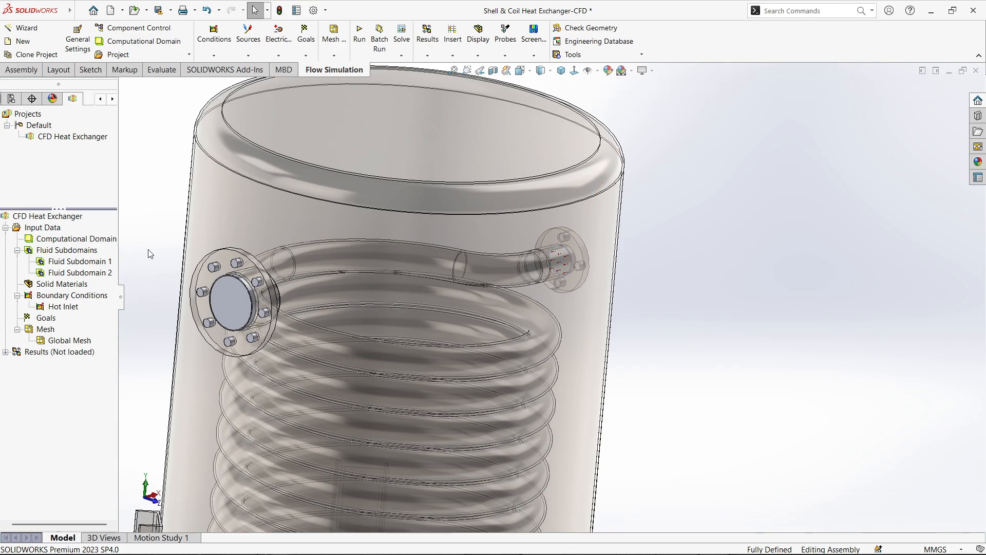
- Insert an Environment Pressure boundary condition on the inner lid face at the coil's lower flange, keeping the default pressure and temperature
{"action": "scroll", "coordinate": [513, 298], "scroll_direction": "up", "scroll_amount": 2}
{"action": "middle_click_drag", "start_coordinate": [513, 299], "coordinate": [497, 307]}
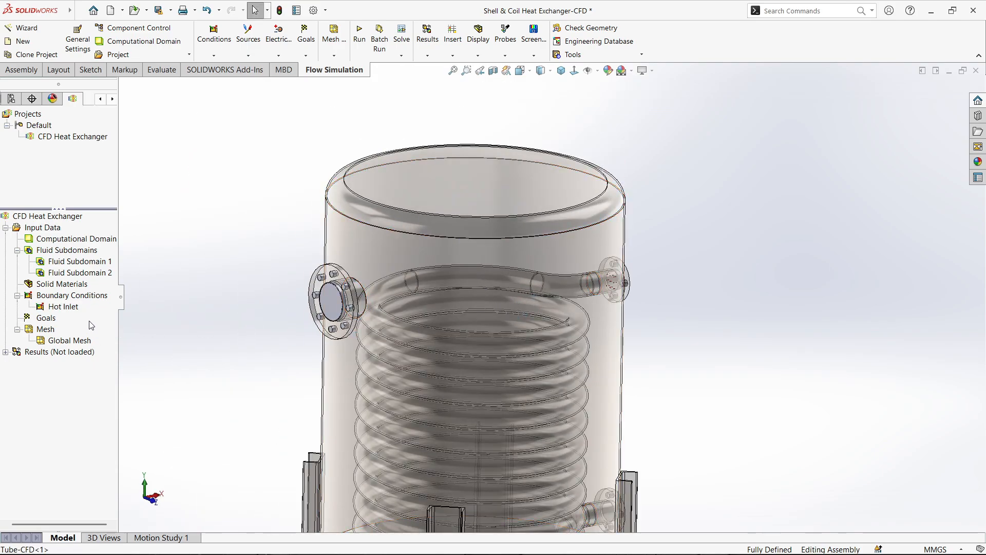
{"action": "right_click", "coordinate": [85, 299]}
{"action": "left_click", "coordinate": [139, 302]}
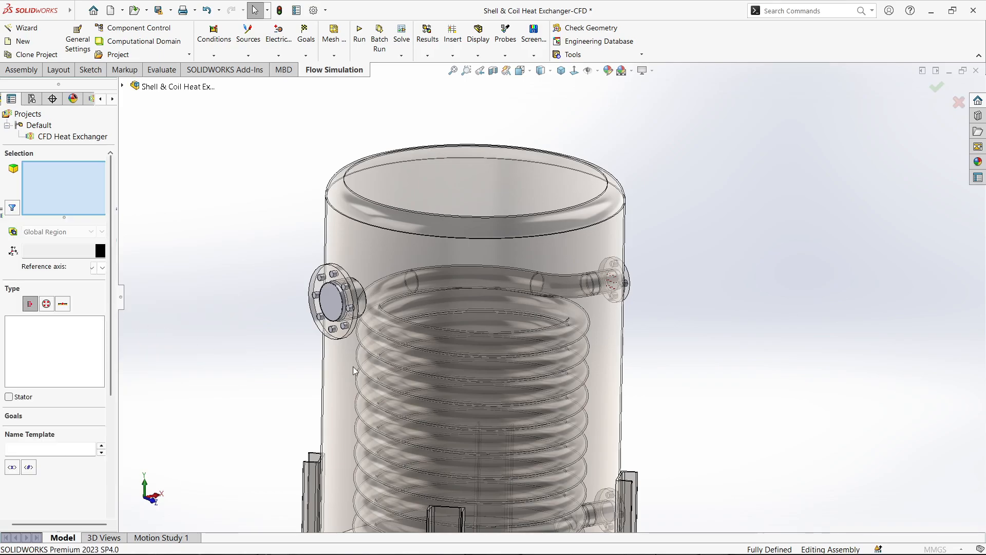
{"action": "scroll", "coordinate": [485, 331], "scroll_direction": "down", "scroll_amount": 8}
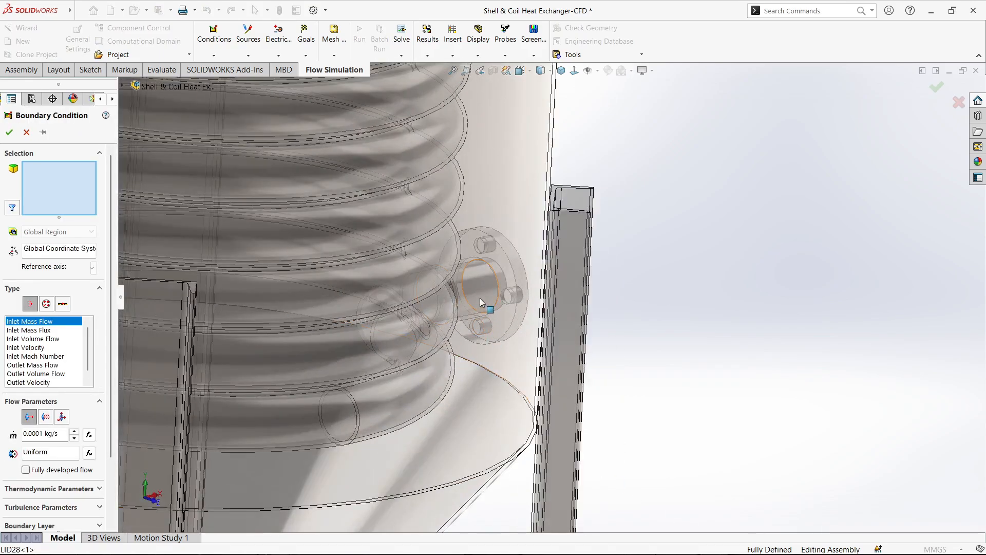
{"action": "left_click", "coordinate": [483, 291]}
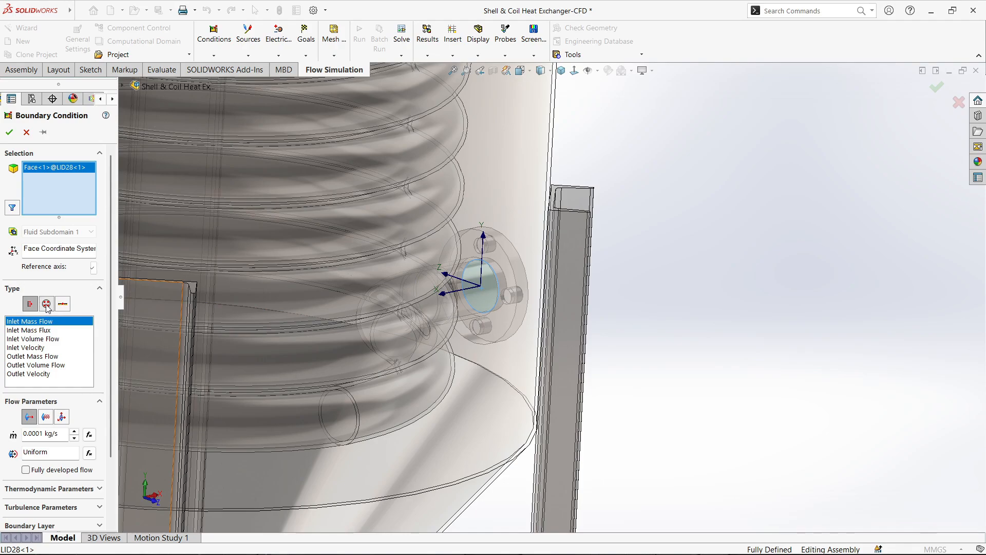
{"action": "left_click", "coordinate": [46, 303]}
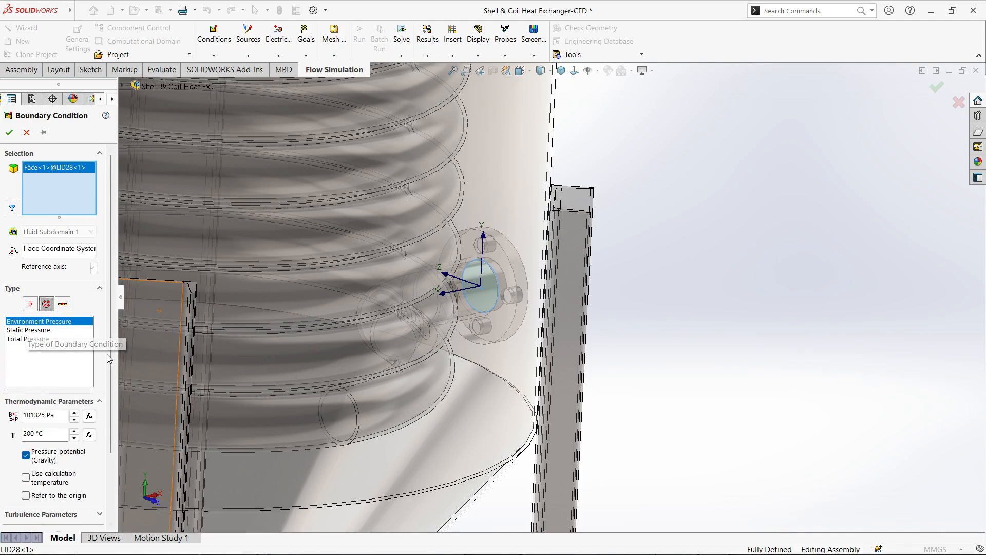
{"action": "left_click", "coordinate": [10, 134]}
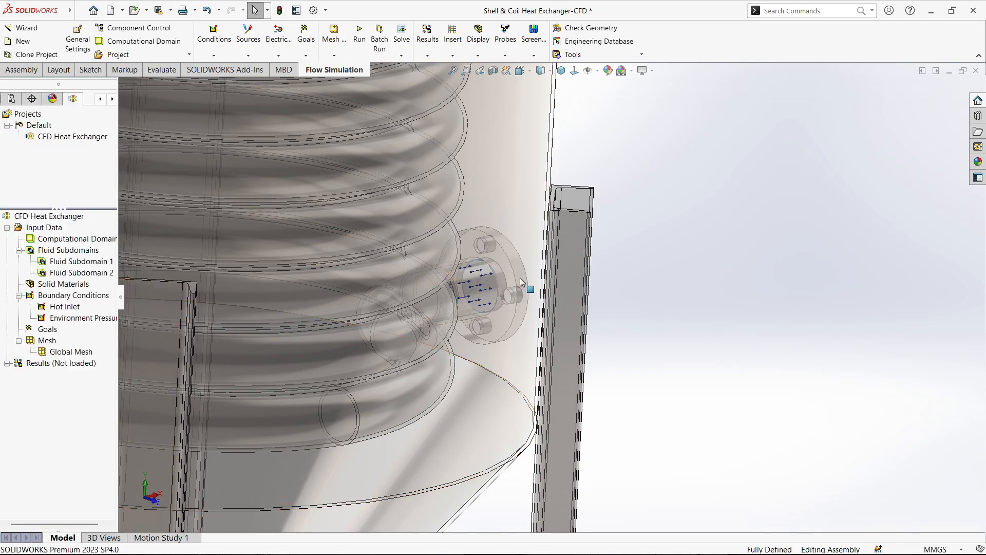
- Rename the coil's environment pressure condition as Hot outlet
{"action": "scroll", "coordinate": [549, 297], "scroll_direction": "up", "scroll_amount": 5}
{"action": "middle_click_drag", "start_coordinate": [619, 282], "coordinate": [513, 274]}
{"action": "left_click", "coordinate": [114, 318]}
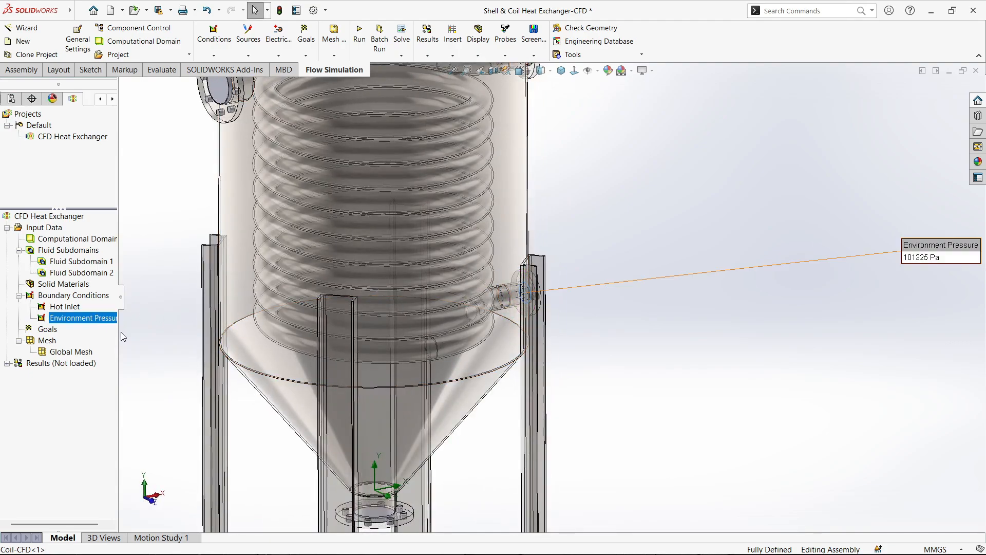
{"action": "type", "text": "Hot o"}
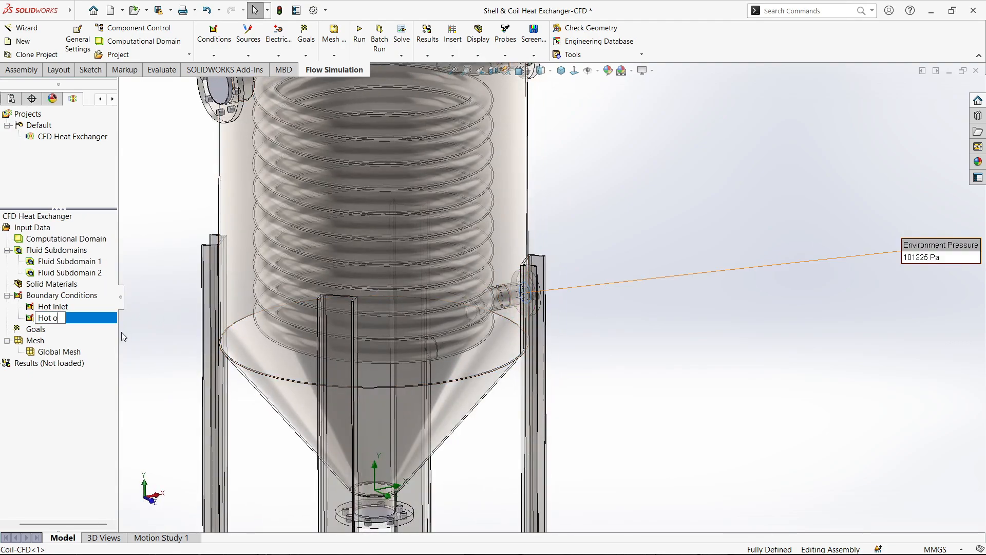
{"action": "type", "text": "utlet"}
{"action": "key", "text": "Return"}
- Insert another boundary condition on the inner lid face at the shell's upper side nozzle
{"action": "key", "text": "f"}
{"action": "middle_click_drag", "start_coordinate": [478, 274], "coordinate": [446, 275]}
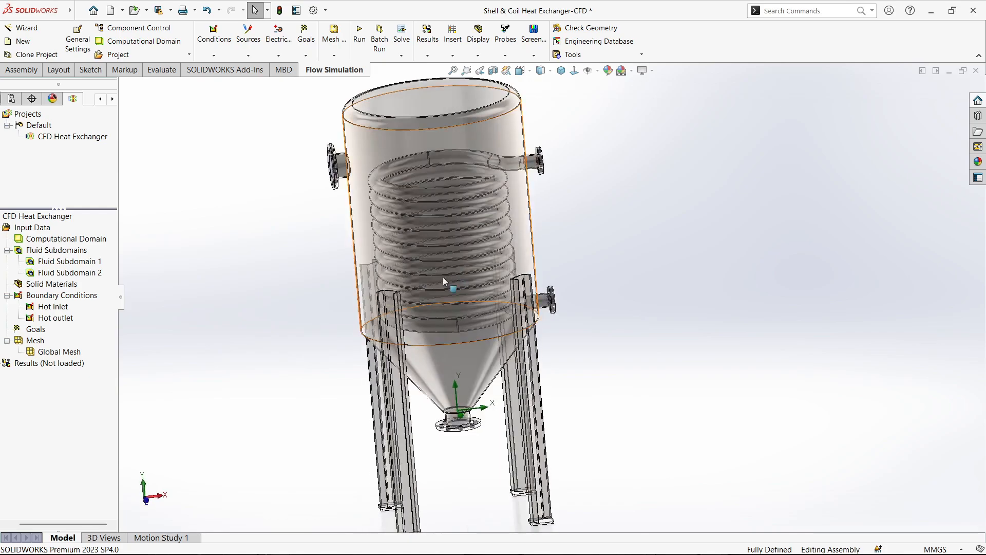
{"action": "right_click", "coordinate": [82, 299]}
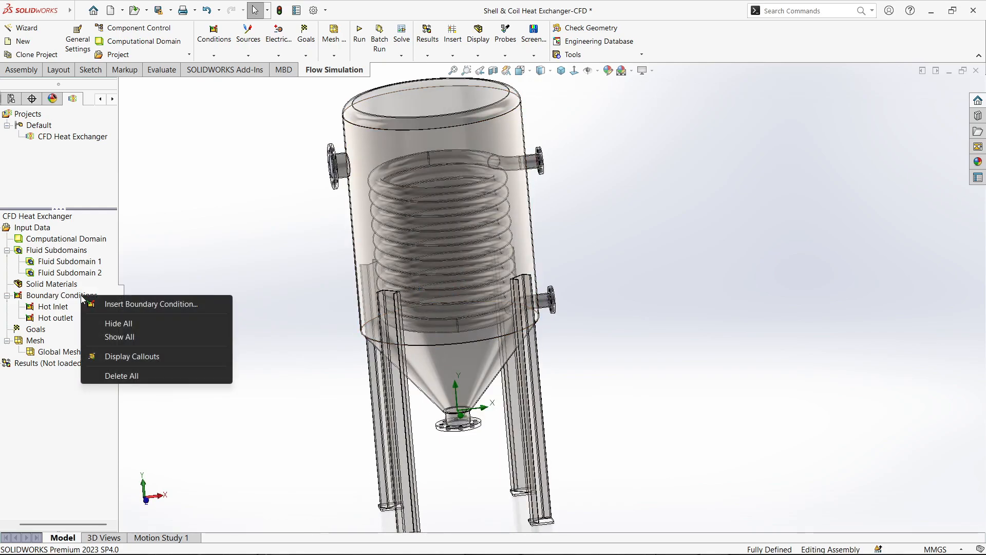
{"action": "left_click", "coordinate": [154, 302]}
{"action": "middle_click_drag", "start_coordinate": [359, 223], "coordinate": [294, 216]}
{"action": "scroll", "coordinate": [362, 161], "scroll_direction": "down", "scroll_amount": 3}
{"action": "left_click", "coordinate": [363, 163]}
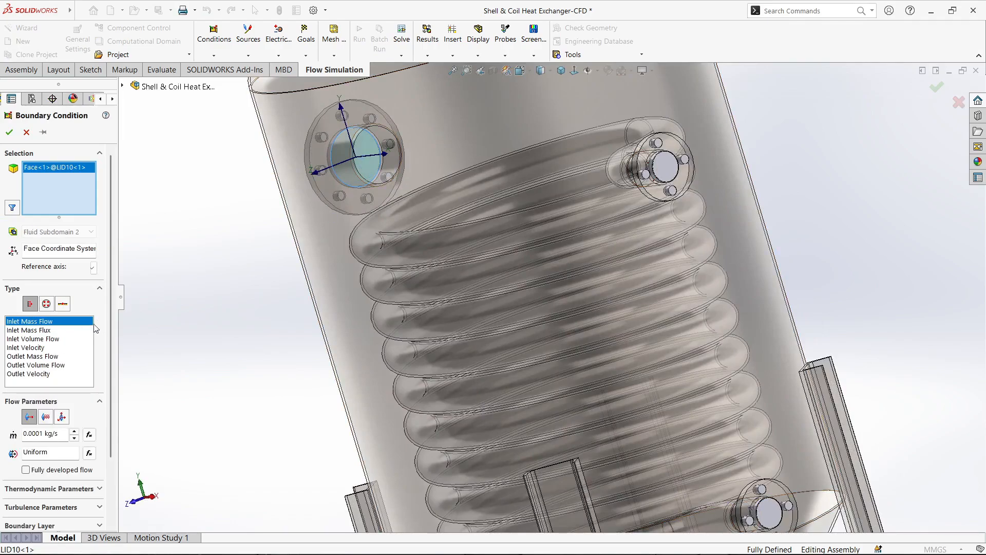
- Set the shell inlet's mass flow rate to 0.5 kg/s with the Inlet Mass Flow type and accept the condition
{"action": "left_click_drag", "start_coordinate": [110, 332], "coordinate": [106, 384]}
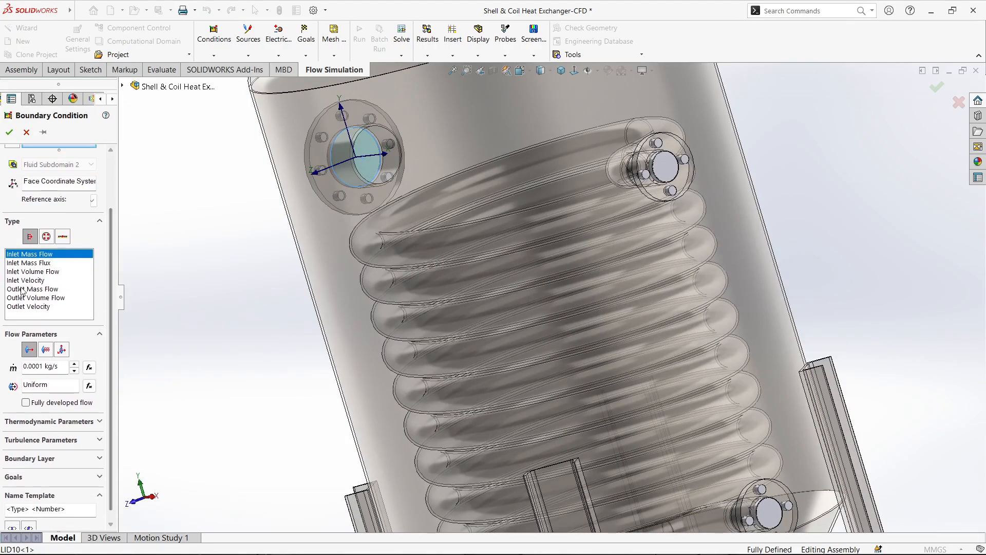
{"action": "double_click", "coordinate": [42, 367]}
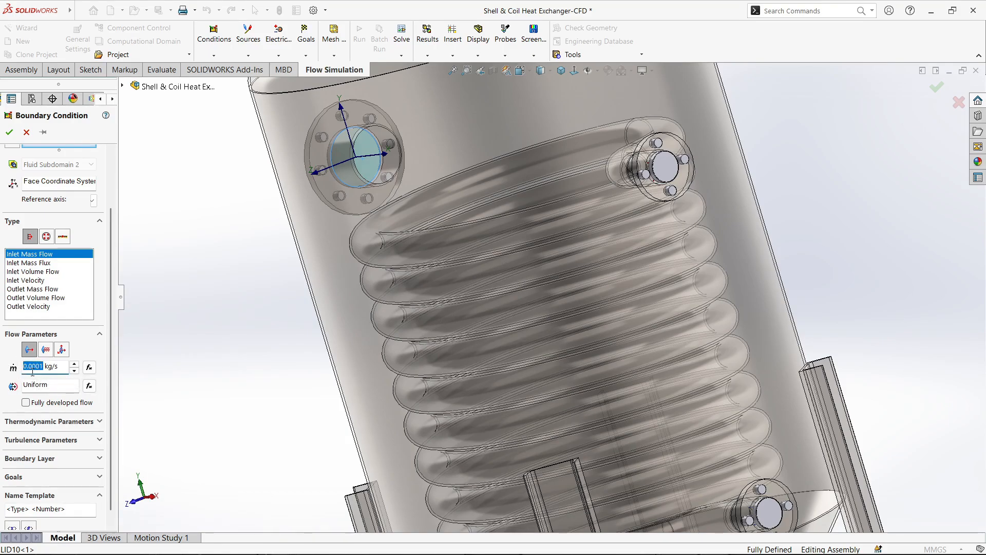
{"action": "type", "text": "0.5"}
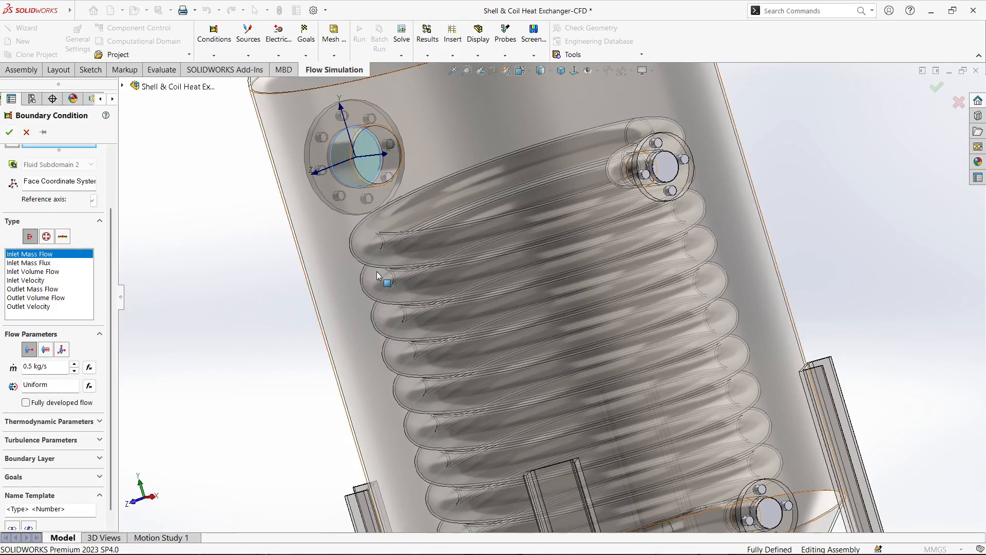
{"action": "left_click", "coordinate": [9, 132]}
- Rename the shell's inlet mass flow condition as Cold inlet
{"action": "key", "text": "f"}
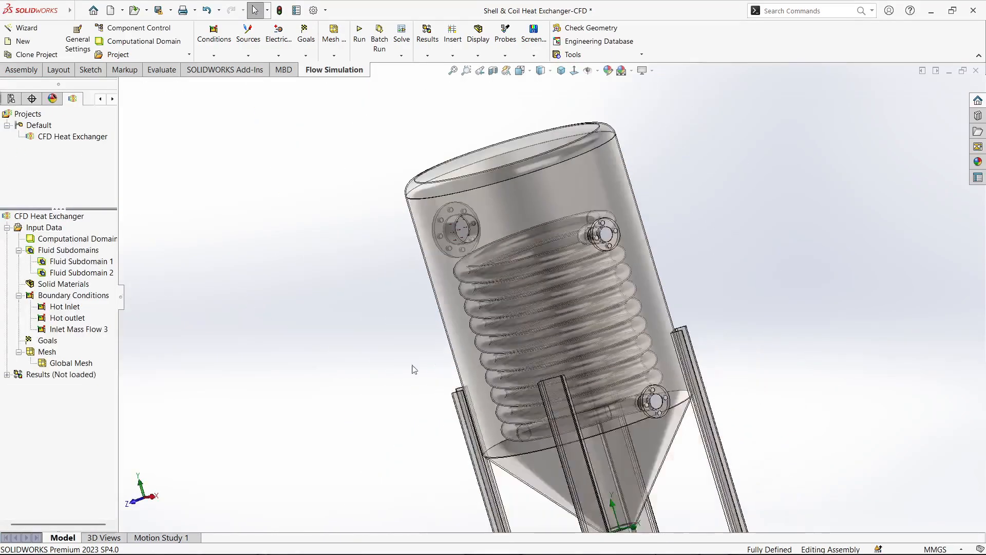
{"action": "left_click", "coordinate": [87, 330]}
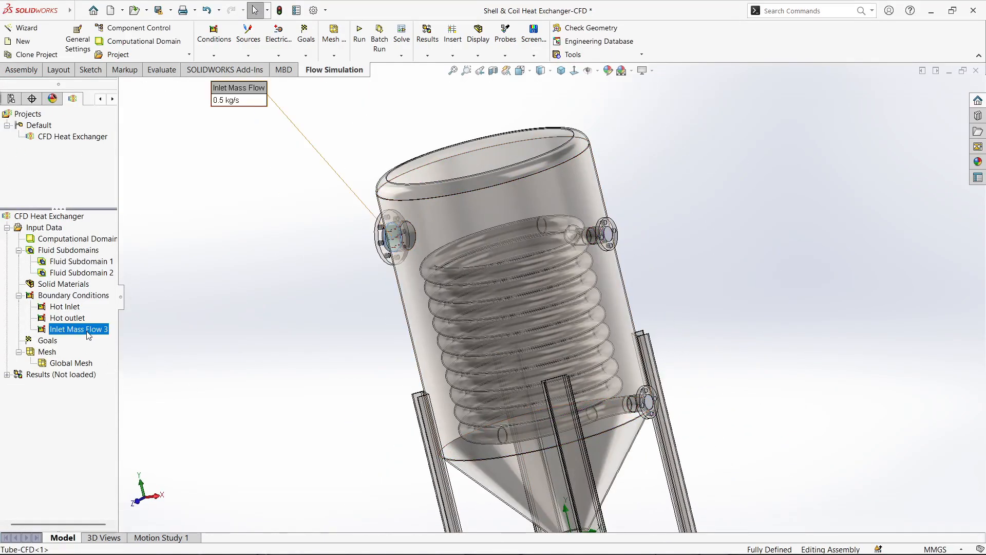
{"action": "key", "text": "F2"}
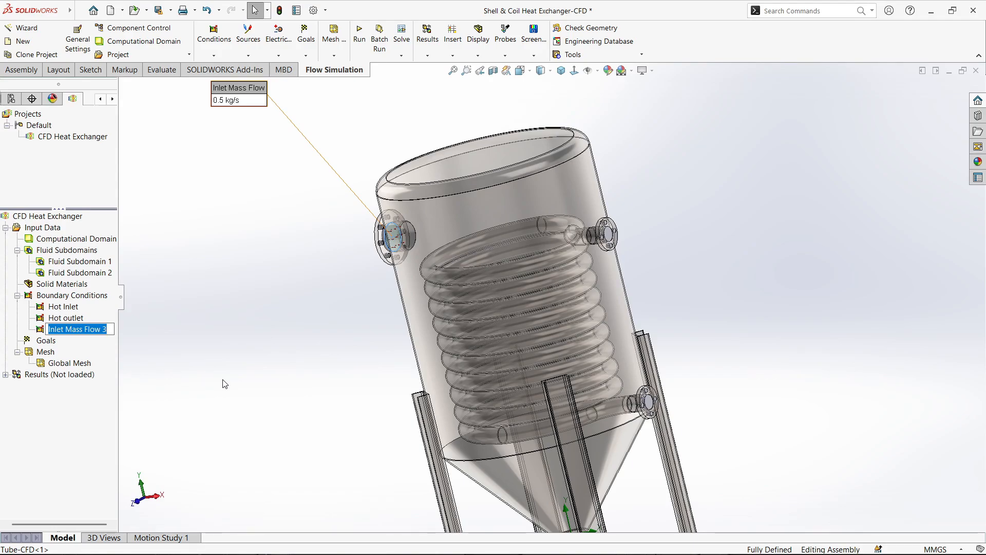
{"action": "type", "text": "C"}
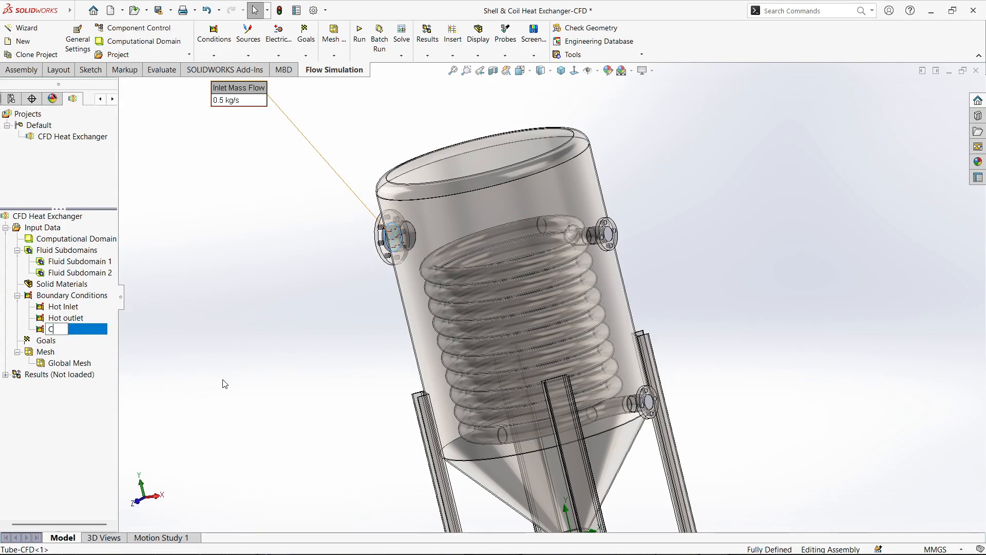
{"action": "key", "text": "BackSpace"}
{"action": "type", "text": "old inlet"}
{"action": "key", "text": "Return"}
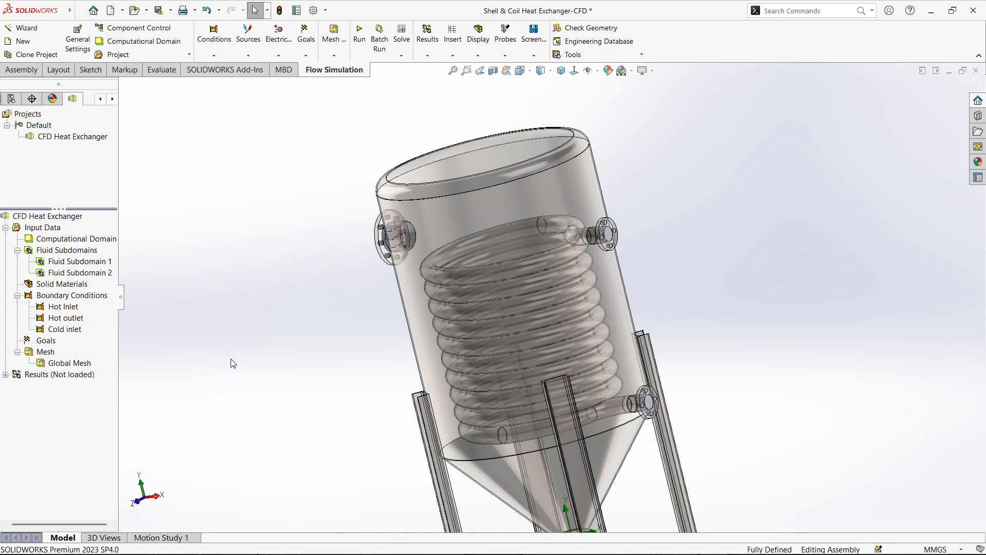
- Insert a boundary condition on the inner lid face at the coil's lower flange and set its type to Environment Pressure
{"action": "scroll", "coordinate": [517, 382], "scroll_direction": "up", "scroll_amount": 2}
{"action": "right_click", "coordinate": [77, 298]}
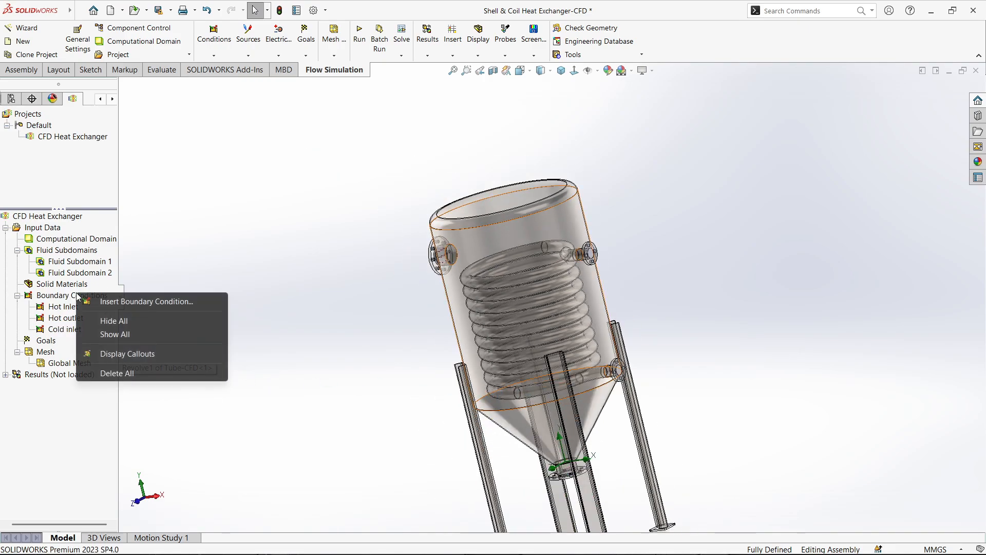
{"action": "left_click", "coordinate": [90, 299]}
{"action": "scroll", "coordinate": [581, 362], "scroll_direction": "down", "scroll_amount": 10}
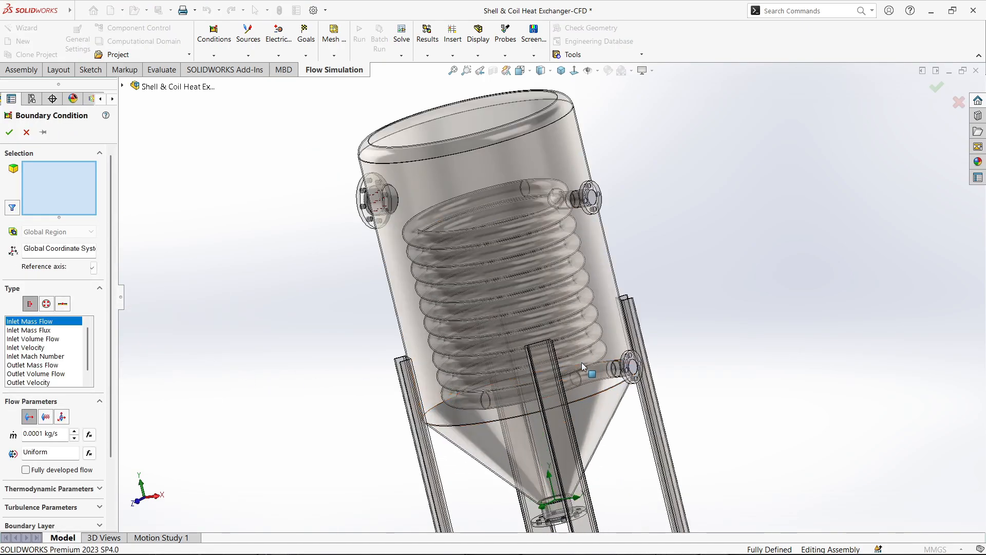
{"action": "scroll", "coordinate": [633, 313], "scroll_direction": "down", "scroll_amount": 3}
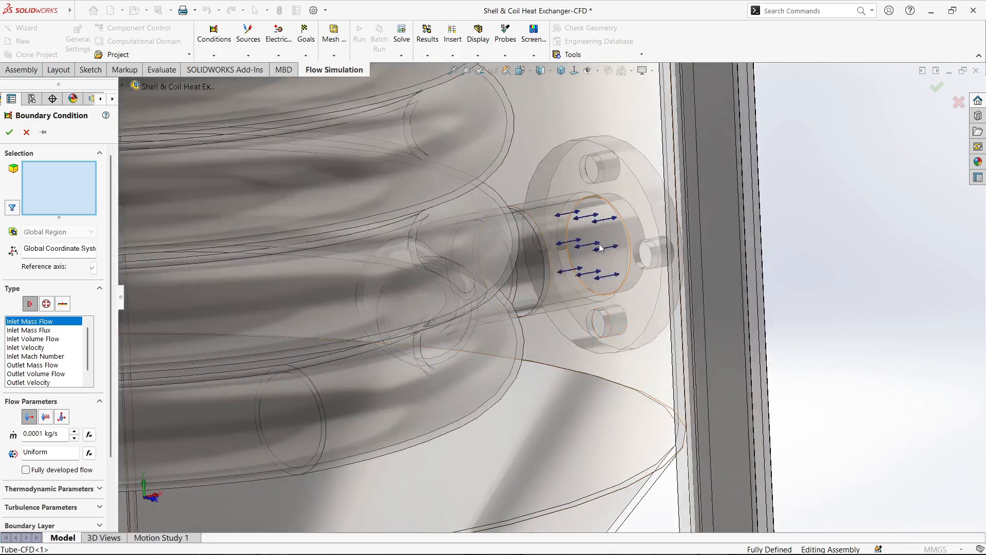
{"action": "left_click", "coordinate": [586, 272]}
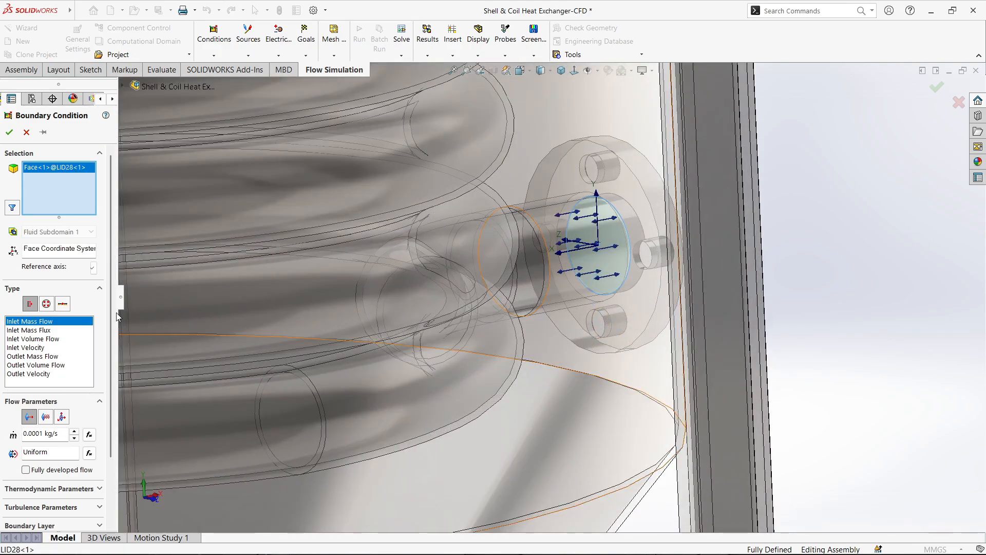
{"action": "left_click", "coordinate": [46, 303]}
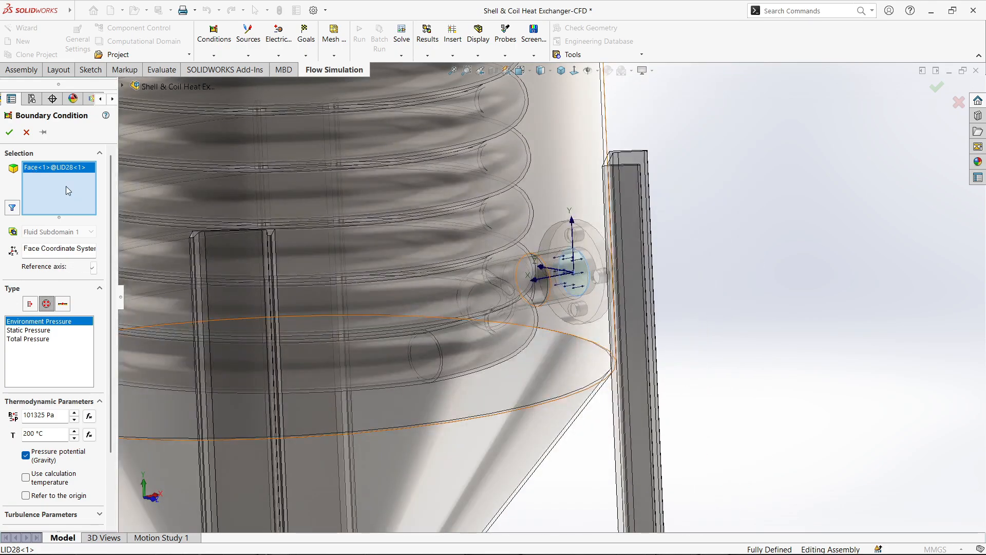
- Replace the selected face with the inner lid face at the shell's bottom outlet flange and accept the Environment Pressure condition with default values
{"action": "right_click", "coordinate": [66, 186]}
{"action": "left_click", "coordinate": [77, 198]}
{"action": "scroll", "coordinate": [455, 345], "scroll_direction": "down", "scroll_amount": 10}
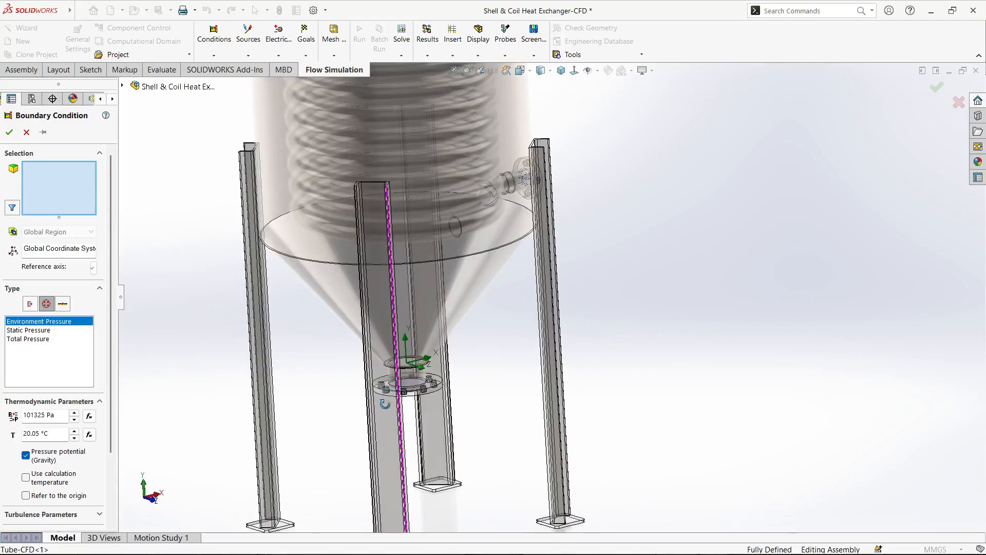
{"action": "left_click", "coordinate": [408, 309]}
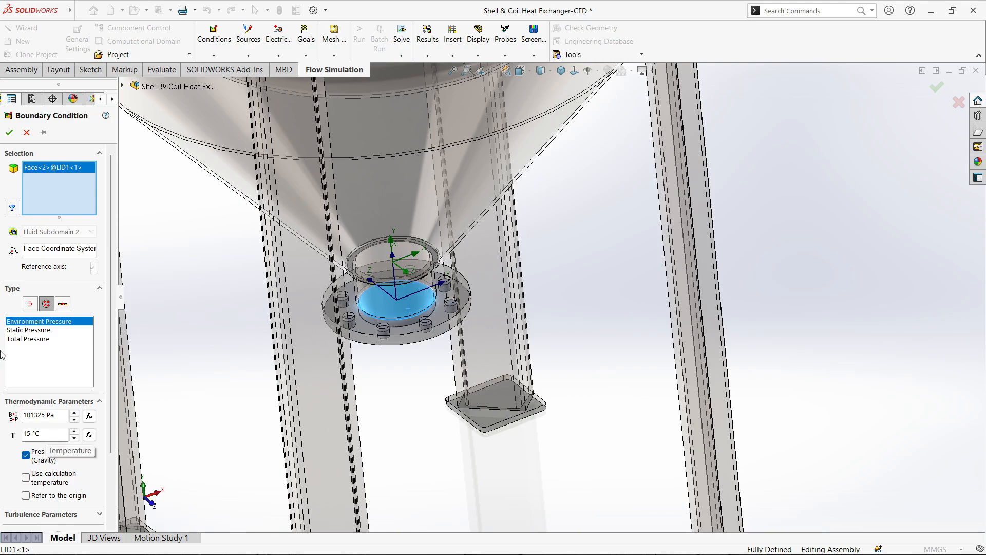
{"action": "left_click", "coordinate": [9, 133]}
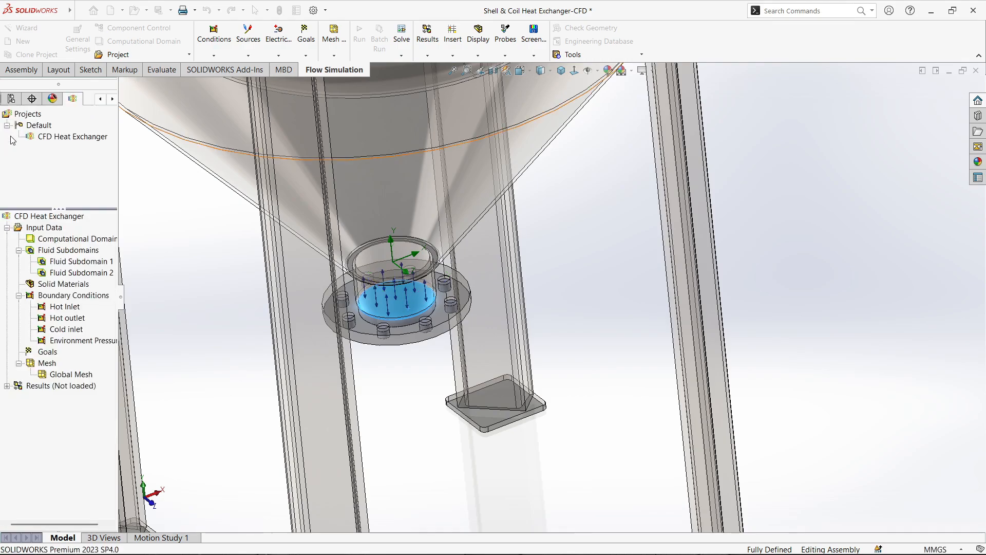
- Rename the environment pressure condition at the shell's bottom outlet as Cold Outlet
{"action": "scroll", "coordinate": [576, 300], "scroll_direction": "up", "scroll_amount": 5}
{"action": "middle_click_drag", "start_coordinate": [576, 300], "coordinate": [543, 248]}
{"action": "scroll", "coordinate": [543, 277], "scroll_direction": "up", "scroll_amount": 5}
{"action": "scroll", "coordinate": [516, 159], "scroll_direction": "down", "scroll_amount": 3}
{"action": "left_click", "coordinate": [63, 343]}
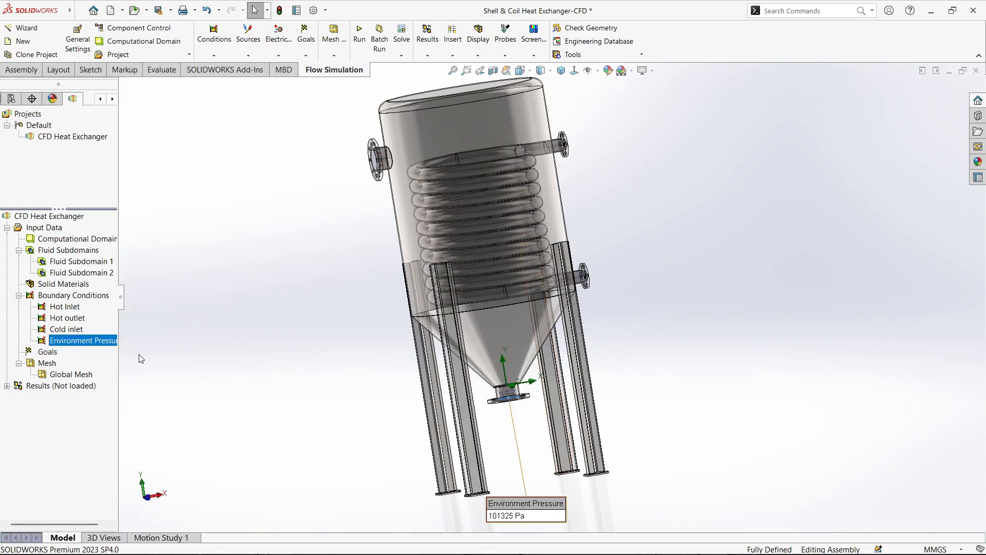
{"action": "key", "text": "XF86AudioLowerVolume"}
{"action": "key", "text": "XF86AudioLowerVolume"}
{"action": "key", "text": "XF86AudioLowerVolume"}
{"action": "key", "text": "F2"}
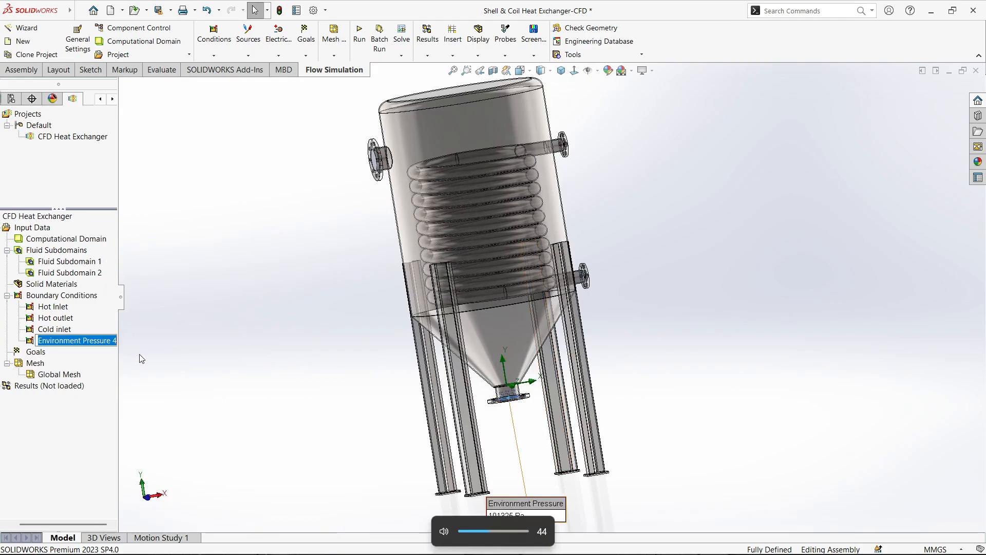
{"action": "type", "text": "Cold Outlet"}
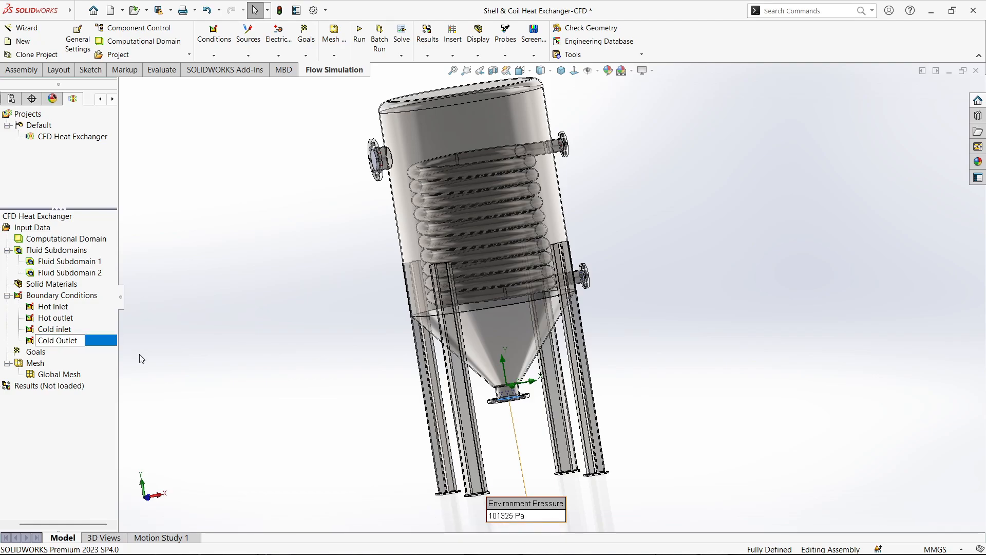
{"action": "left_click", "coordinate": [215, 335]}
- Insert a global goal for the maximum velocity
{"action": "scroll", "coordinate": [576, 275], "scroll_direction": "up", "scroll_amount": 2}
{"action": "middle_click_drag", "start_coordinate": [579, 272], "coordinate": [529, 320]}
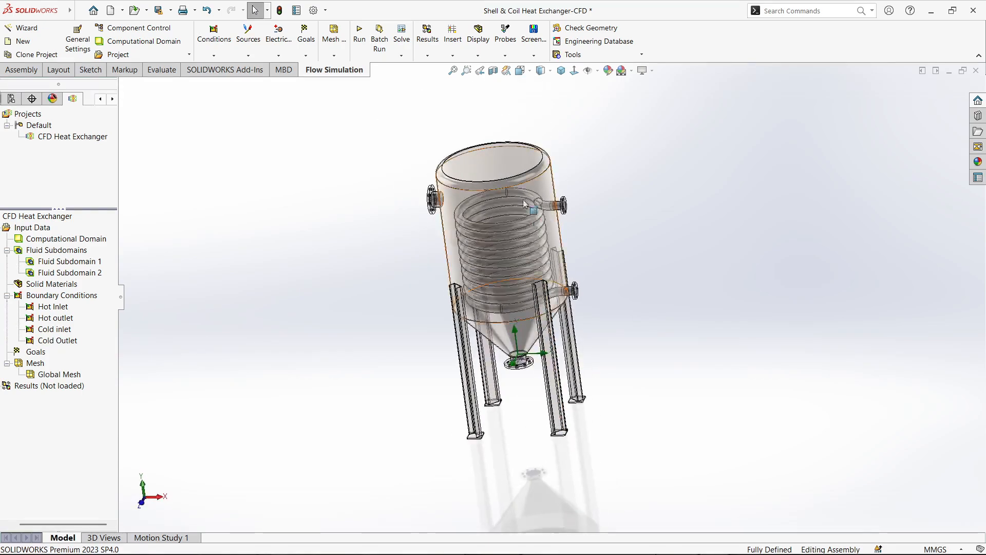
{"action": "left_click", "coordinate": [560, 70]}
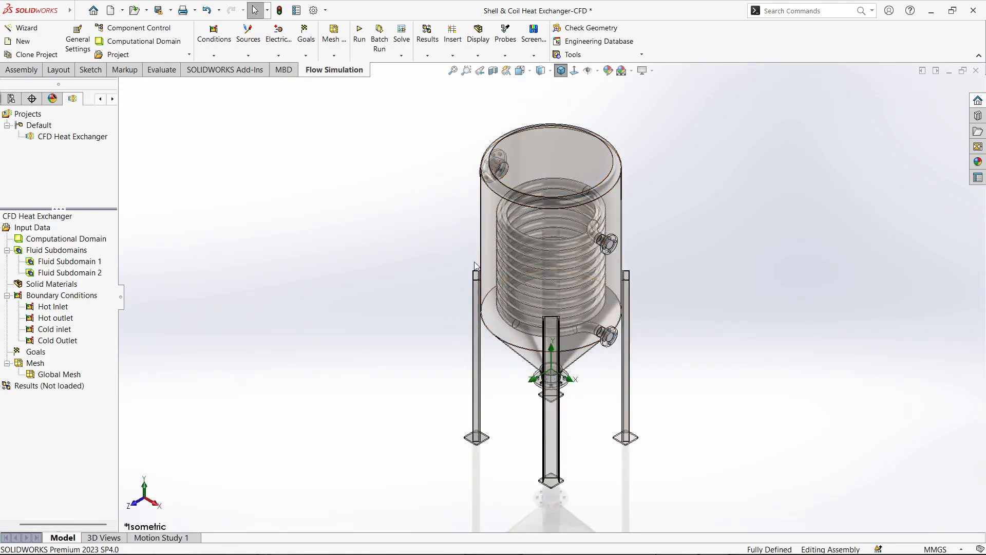
{"action": "right_click", "coordinate": [37, 351]}
{"action": "left_click", "coordinate": [84, 362]}
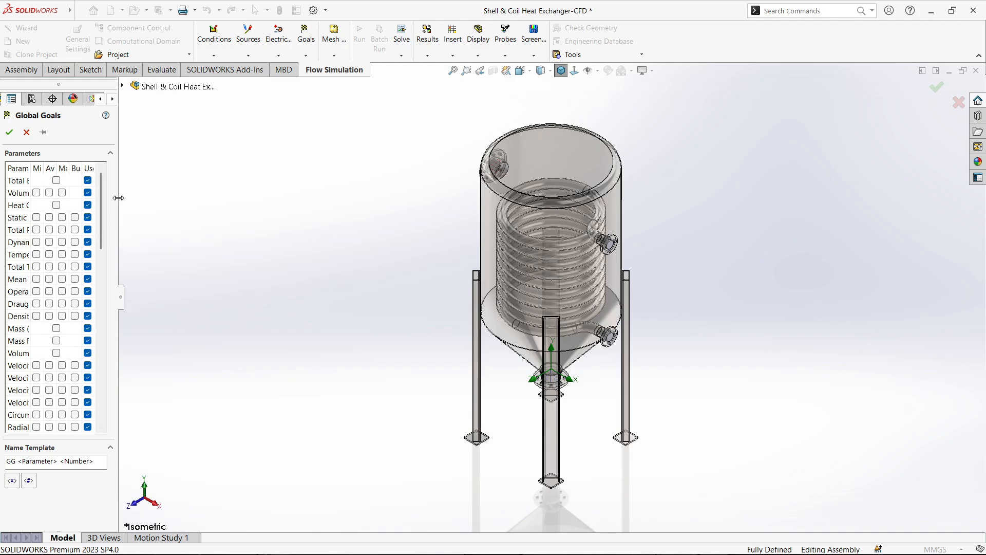
{"action": "left_click_drag", "start_coordinate": [119, 198], "coordinate": [165, 198]}
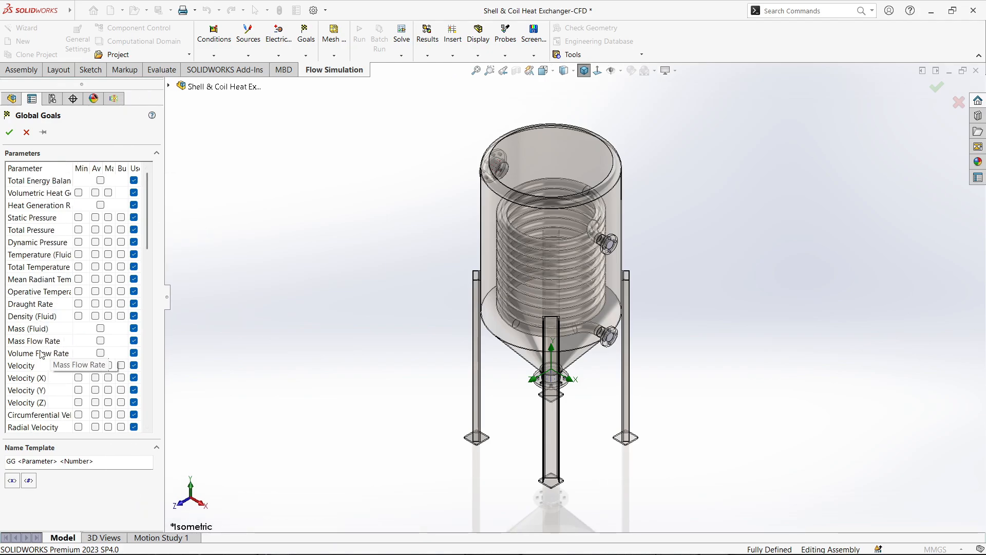
{"action": "left_click", "coordinate": [10, 132]}
- Rename the global maximum velocity goal as V MAX
{"action": "left_click", "coordinate": [92, 366]}
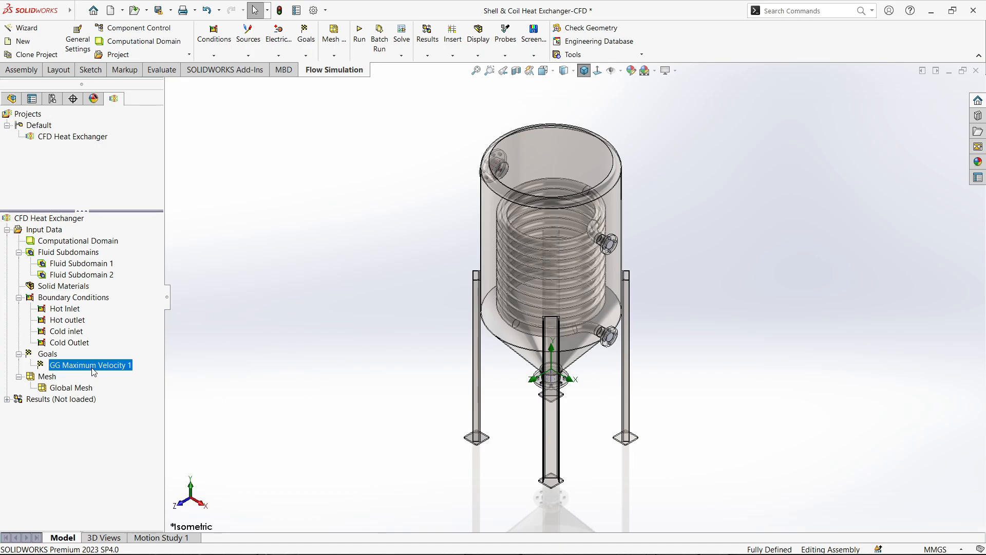
{"action": "left_click", "coordinate": [92, 366]}
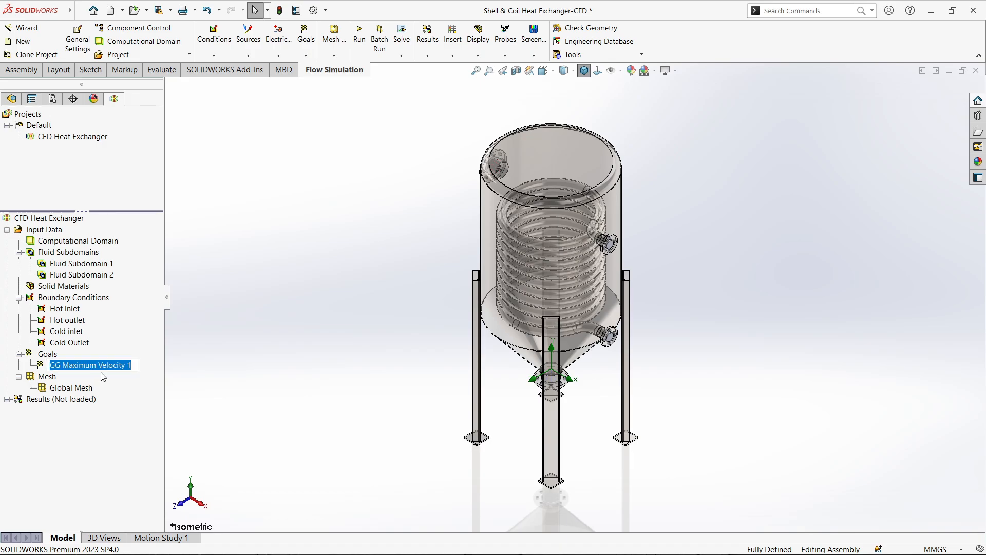
{"action": "type", "text": "V MAX"}
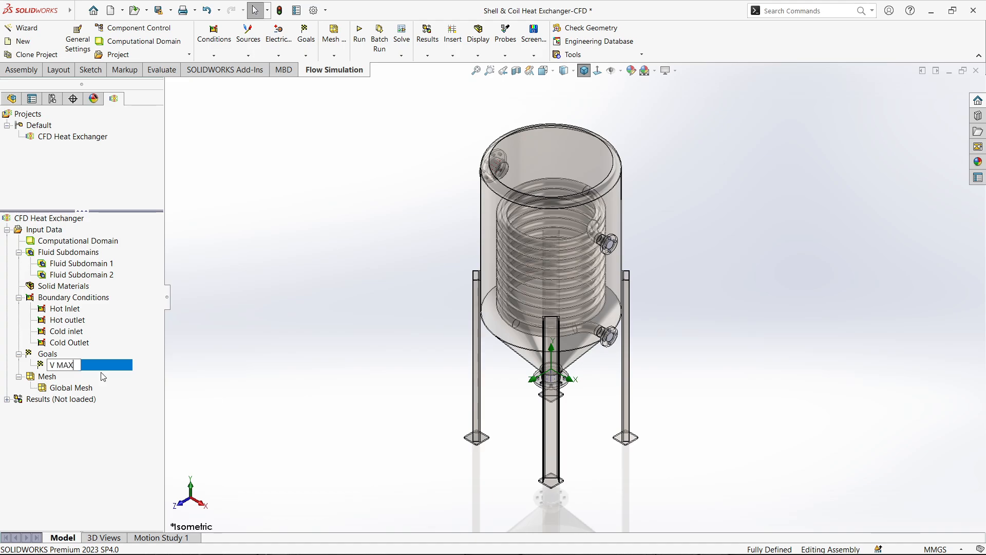
{"action": "key", "text": "Return"}
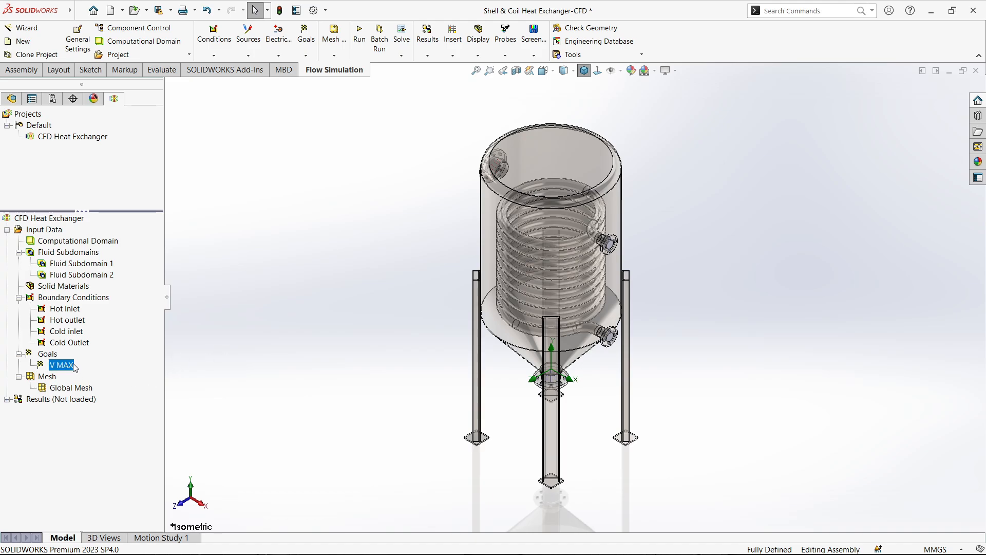
- Insert a surface goal for average Temperature (Fluid) on the inner lid face at the coil's upper flange
{"action": "right_click", "coordinate": [52, 358]}
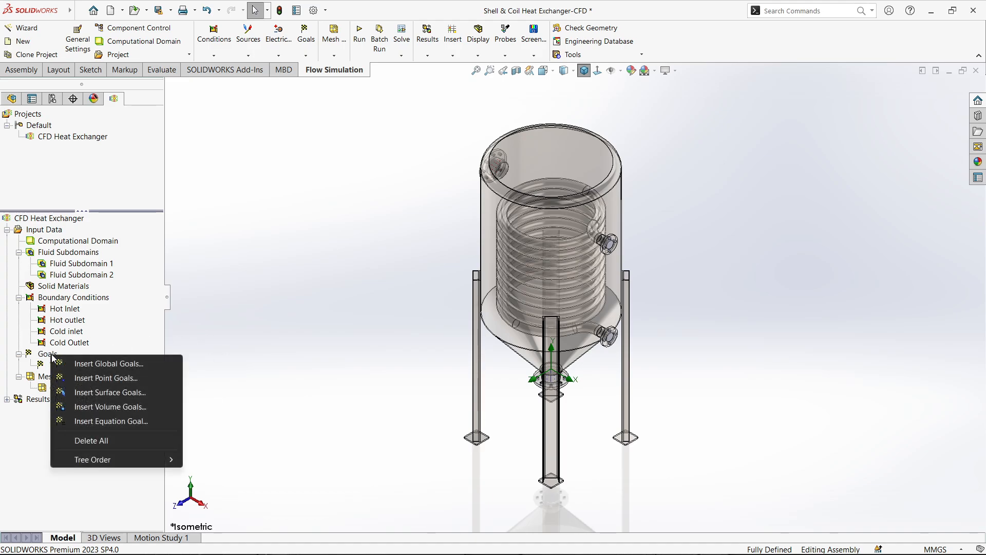
{"action": "left_click", "coordinate": [102, 392]}
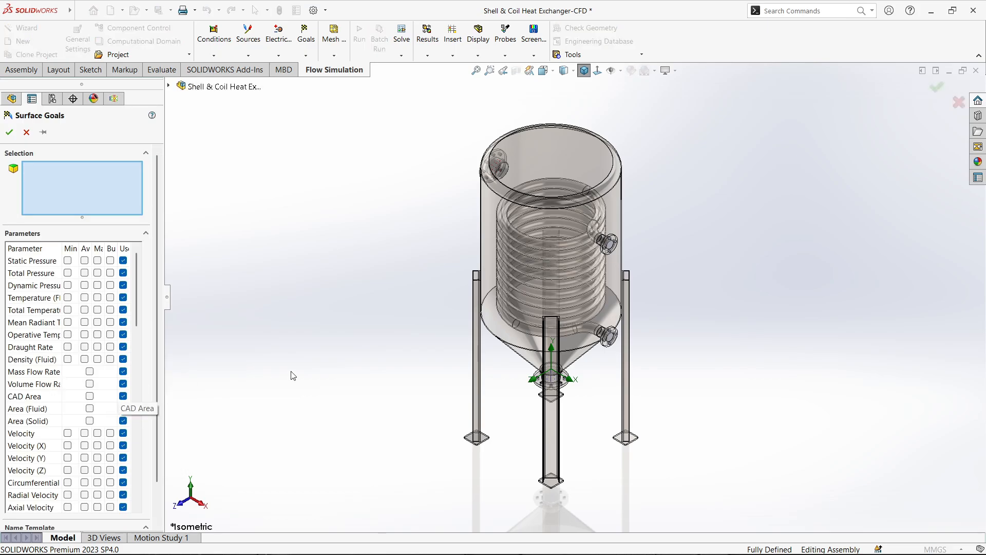
{"action": "scroll", "coordinate": [550, 279], "scroll_direction": "up", "scroll_amount": 2}
{"action": "middle_click_drag", "start_coordinate": [550, 280], "coordinate": [671, 256]}
{"action": "scroll", "coordinate": [642, 226], "scroll_direction": "down", "scroll_amount": 3}
{"action": "middle_click_drag", "start_coordinate": [608, 248], "coordinate": [558, 235]}
{"action": "scroll", "coordinate": [628, 282], "scroll_direction": "down", "scroll_amount": 5}
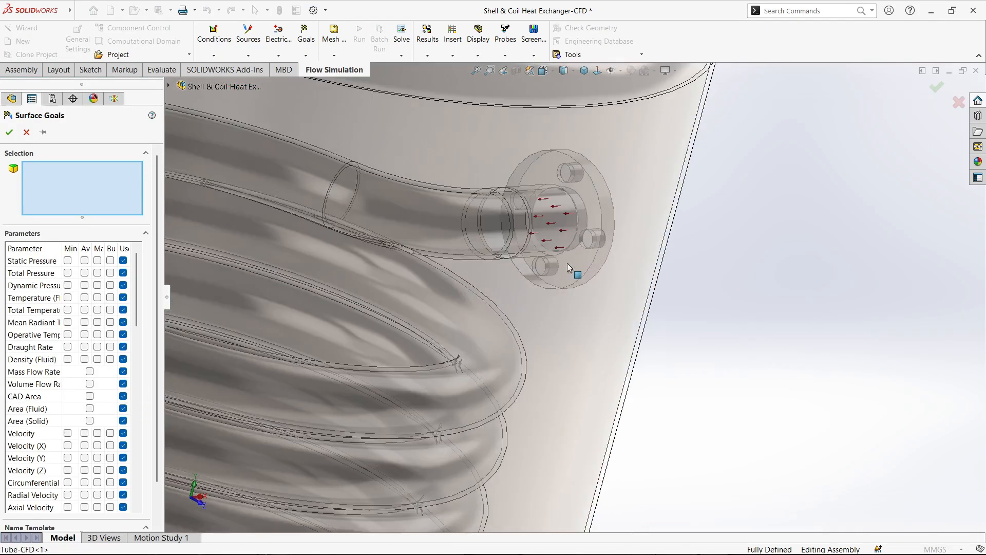
{"action": "left_click", "coordinate": [557, 236]}
{"action": "left_click_drag", "start_coordinate": [156, 279], "coordinate": [153, 317]}
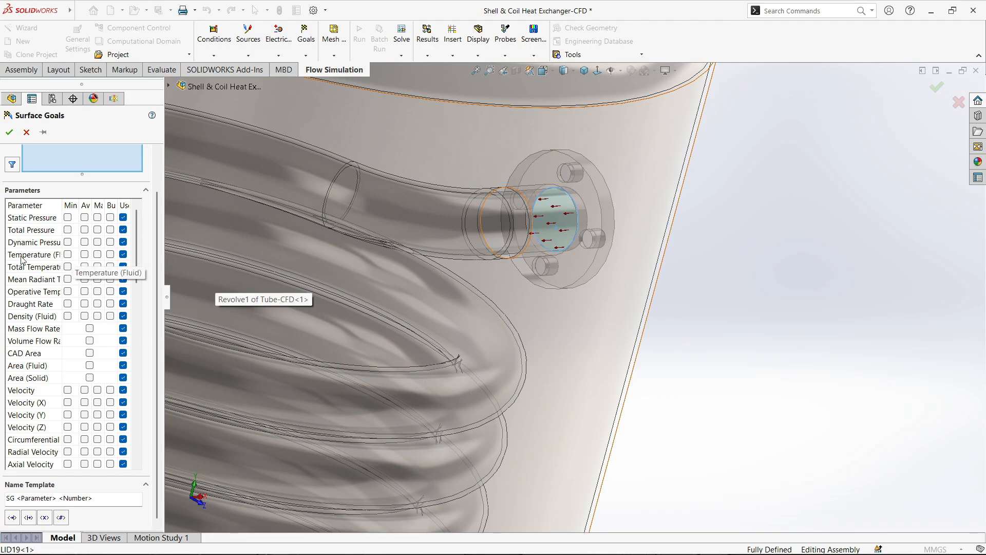
{"action": "left_click", "coordinate": [85, 254]}
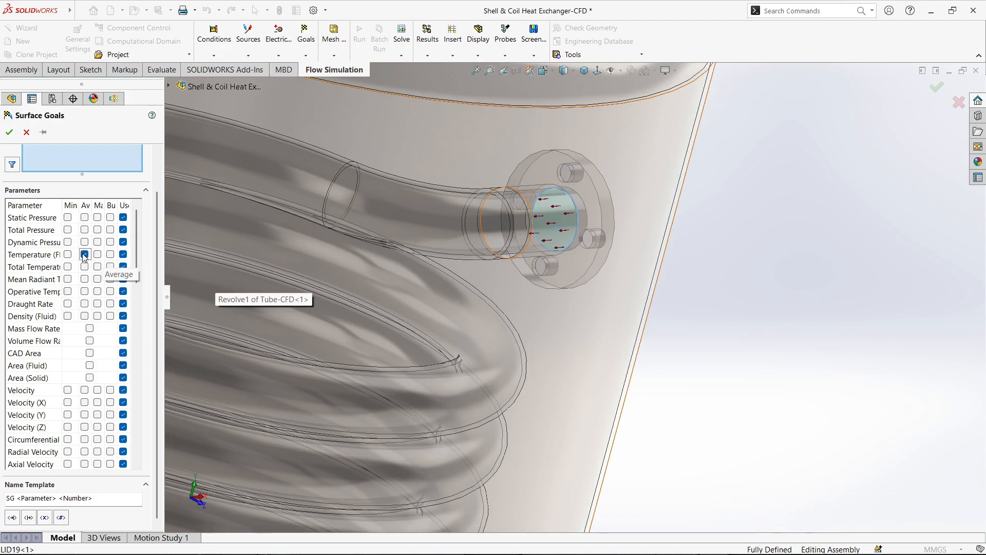
{"action": "left_click", "coordinate": [8, 132]}
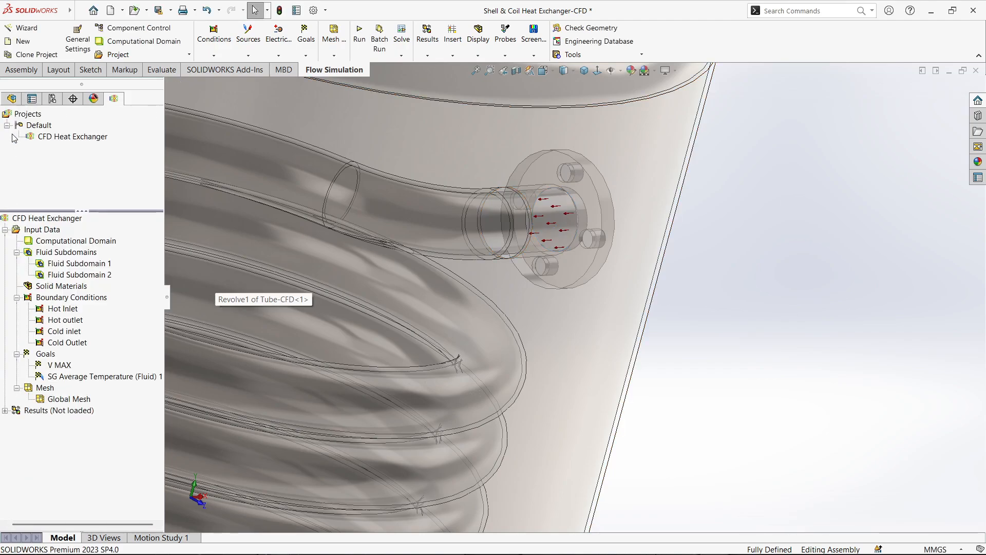
- Rename the average fluid temperature surface goal at the coil's upper flange as Hot Outlet Temperatur
{"action": "left_click", "coordinate": [88, 377]}
{"action": "left_click", "coordinate": [90, 378]}
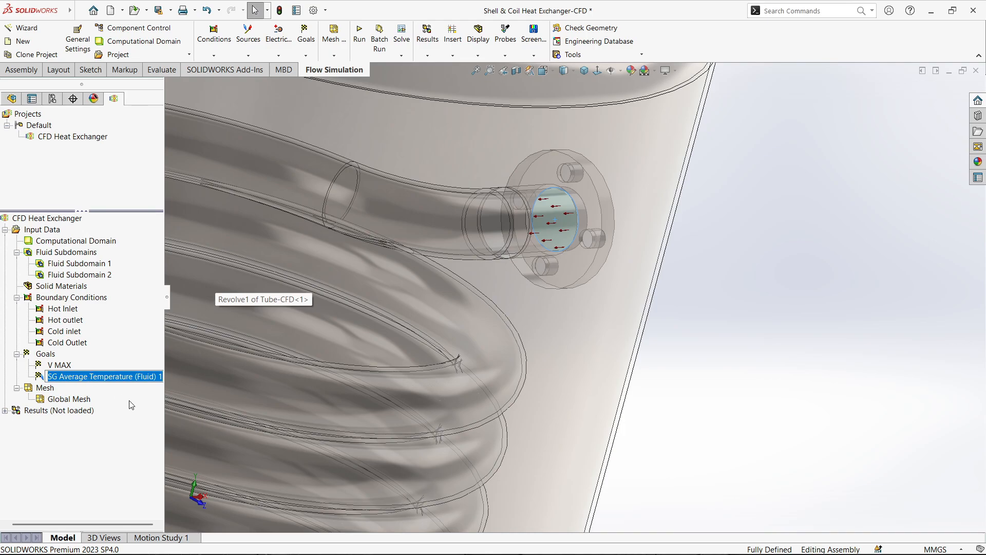
{"action": "type", "text": "O"}
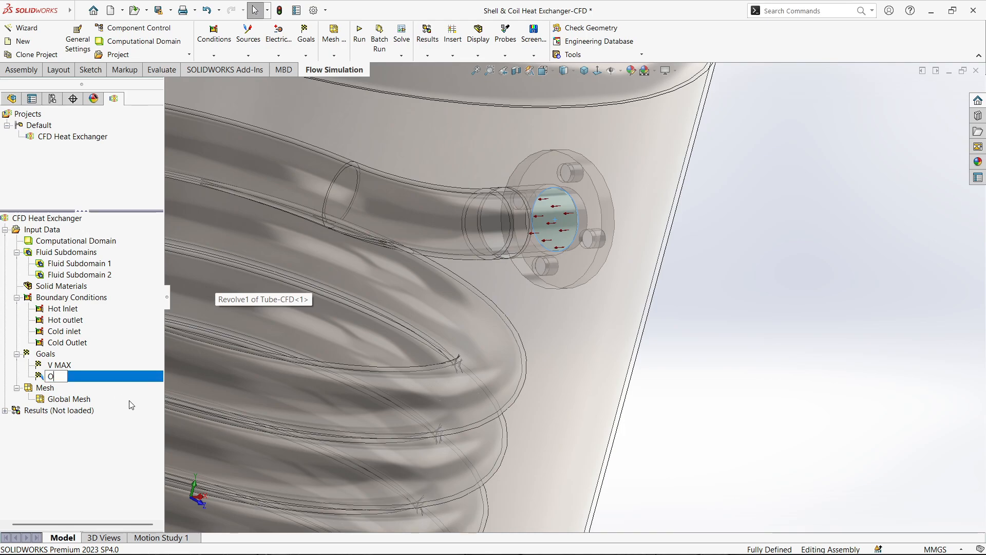
{"action": "type", "text": "utlet Te"}
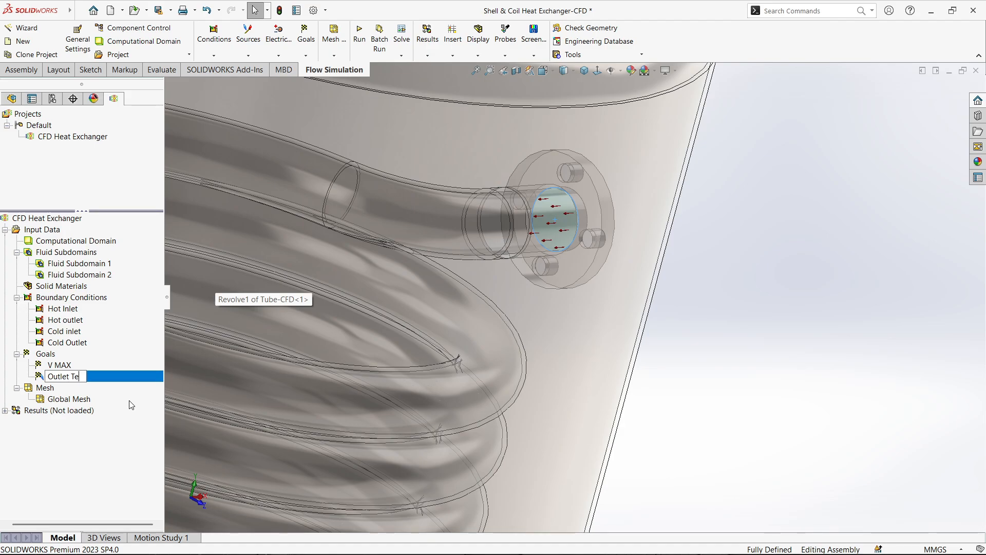
{"action": "type", "text": "mperatur"}
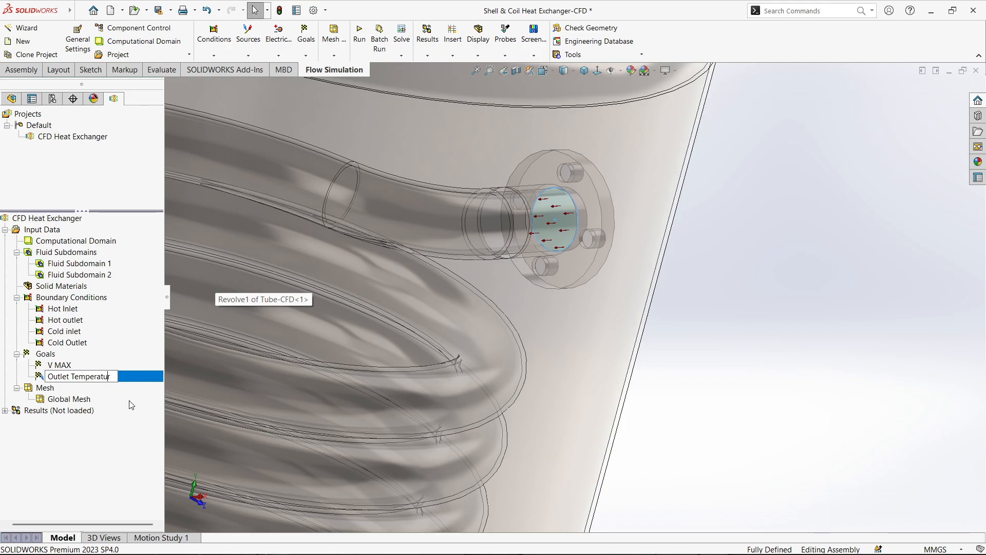
{"action": "key", "text": "Home"}
{"action": "type", "text": "Hot"}
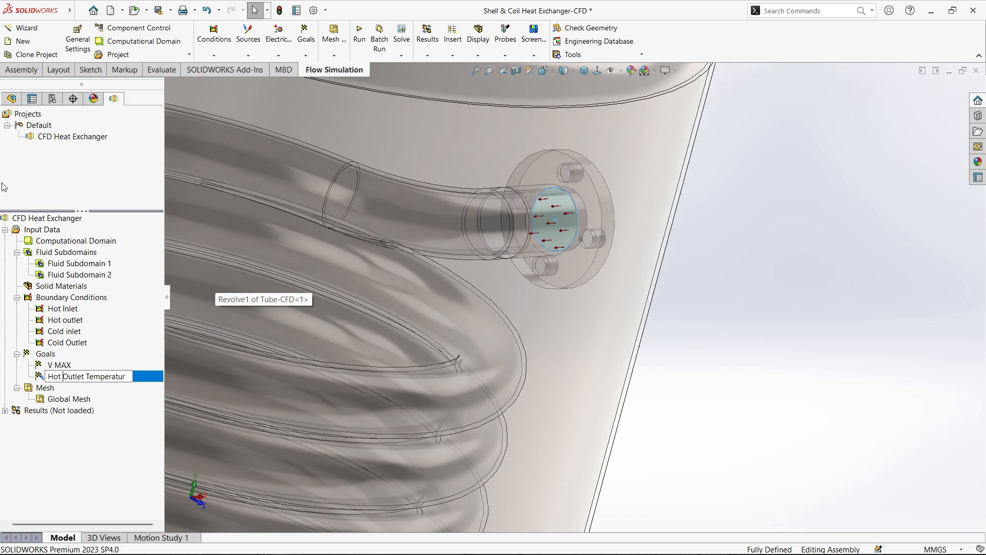
{"action": "left_click", "coordinate": [741, 354]}
- Insert a surface goal for average Temperature (Fluid) on the inner lid face at the coil's lower flange
{"action": "scroll", "coordinate": [719, 376], "scroll_direction": "up", "scroll_amount": 7}
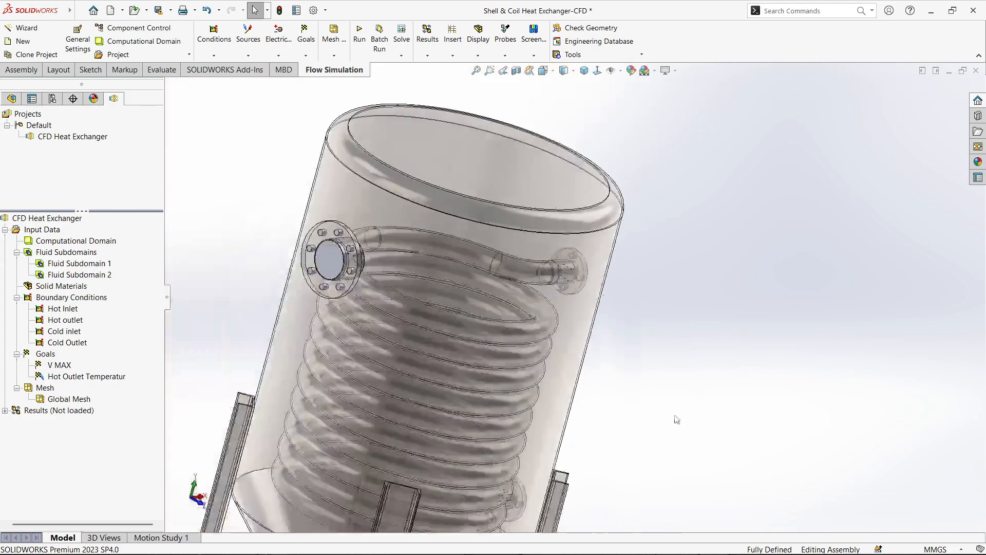
{"action": "scroll", "coordinate": [627, 446], "scroll_direction": "down", "scroll_amount": 2}
{"action": "middle_click_drag", "start_coordinate": [628, 451], "coordinate": [559, 441]}
{"action": "scroll", "coordinate": [556, 442], "scroll_direction": "up", "scroll_amount": 3}
{"action": "scroll", "coordinate": [508, 508], "scroll_direction": "down", "scroll_amount": 3}
{"action": "middle_click_drag", "start_coordinate": [475, 426], "coordinate": [485, 411]}
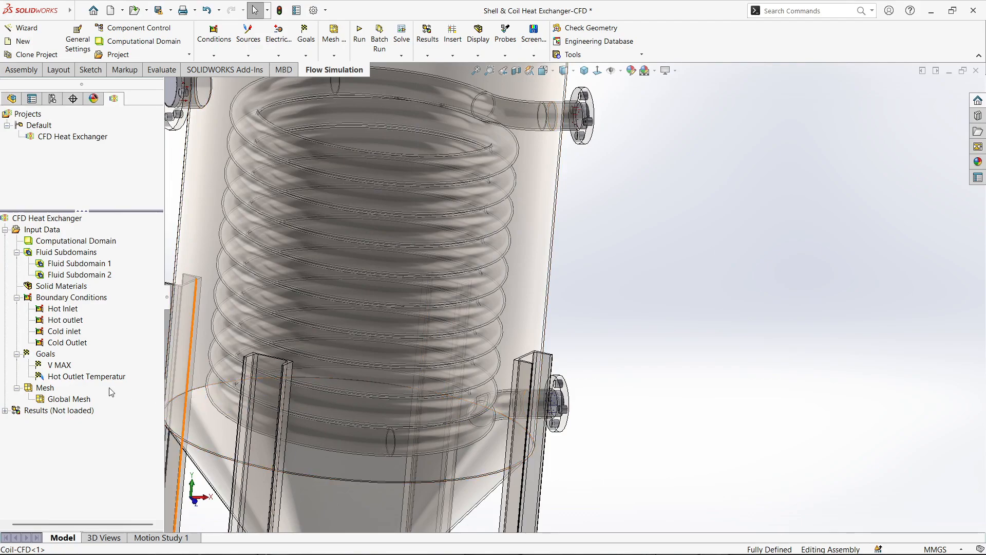
{"action": "right_click", "coordinate": [44, 358]}
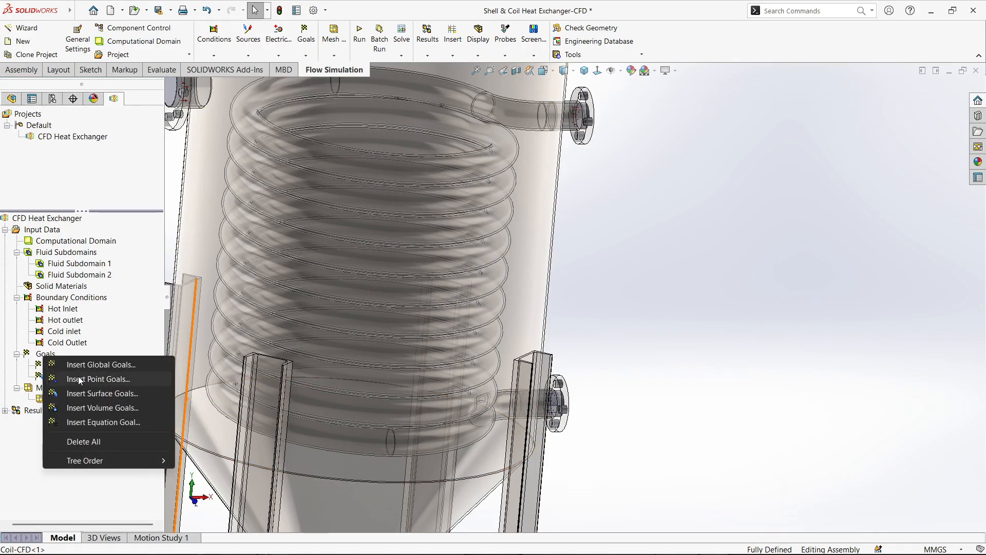
{"action": "left_click", "coordinate": [100, 394]}
{"action": "scroll", "coordinate": [506, 412], "scroll_direction": "up", "scroll_amount": 2}
{"action": "scroll", "coordinate": [506, 411], "scroll_direction": "down", "scroll_amount": 2}
{"action": "middle_click_drag", "start_coordinate": [506, 411], "coordinate": [524, 402]}
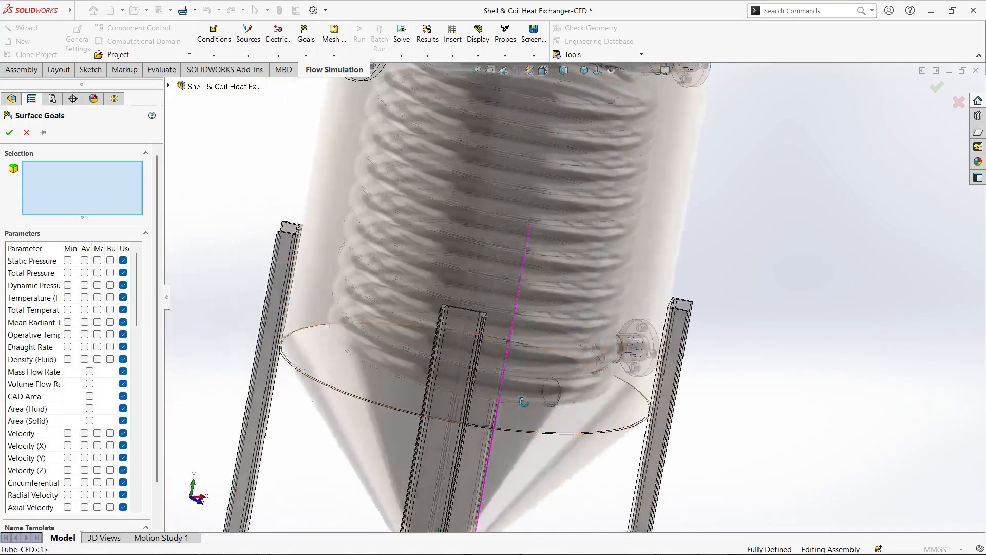
{"action": "scroll", "coordinate": [628, 380], "scroll_direction": "down", "scroll_amount": 5}
{"action": "left_click", "coordinate": [638, 298]}
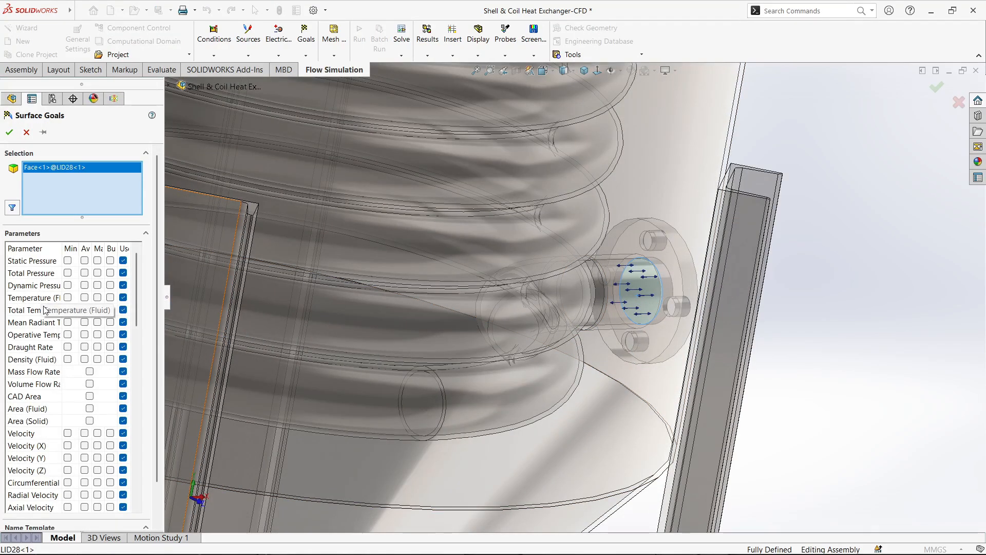
{"action": "left_click", "coordinate": [84, 299]}
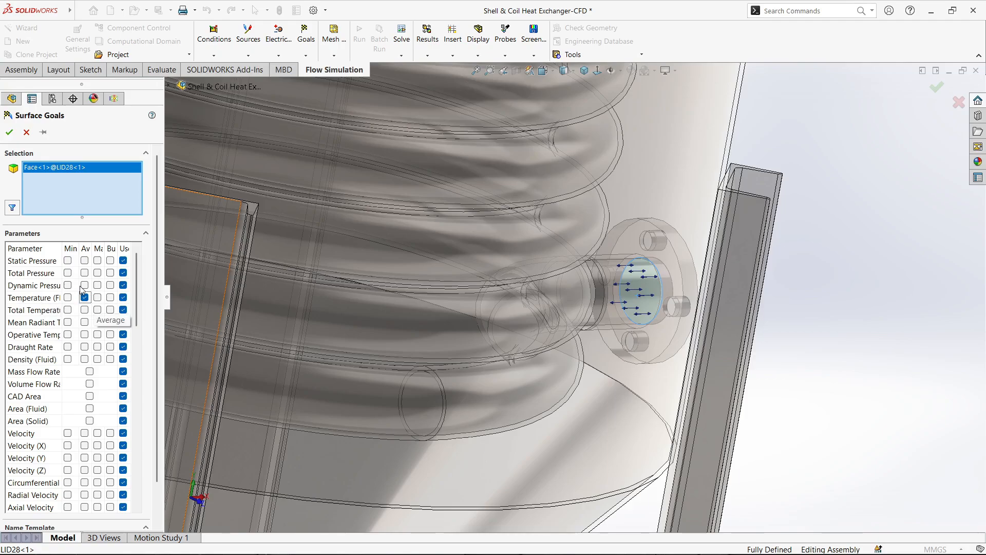
{"action": "left_click", "coordinate": [9, 132]}
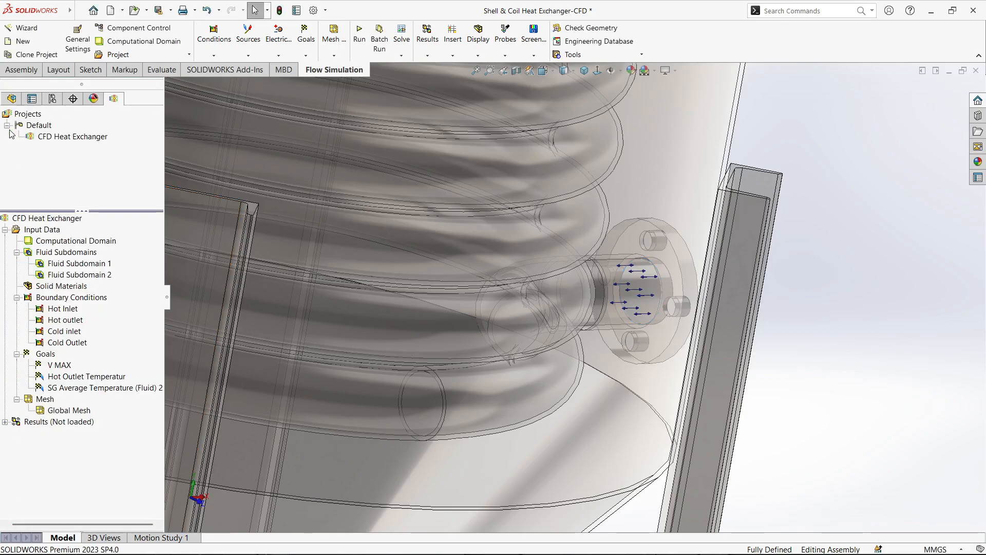
- Rename the new surface goal at the coil's lower flange as Hot Oulte T
{"action": "left_click", "coordinate": [105, 391]}
{"action": "left_click", "coordinate": [106, 391]}
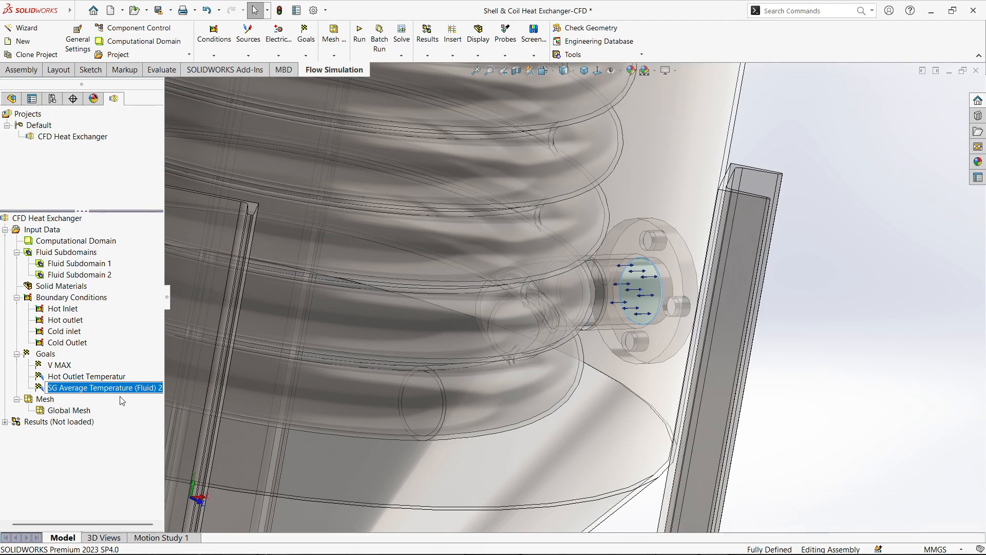
{"action": "type", "text": "Hot"}
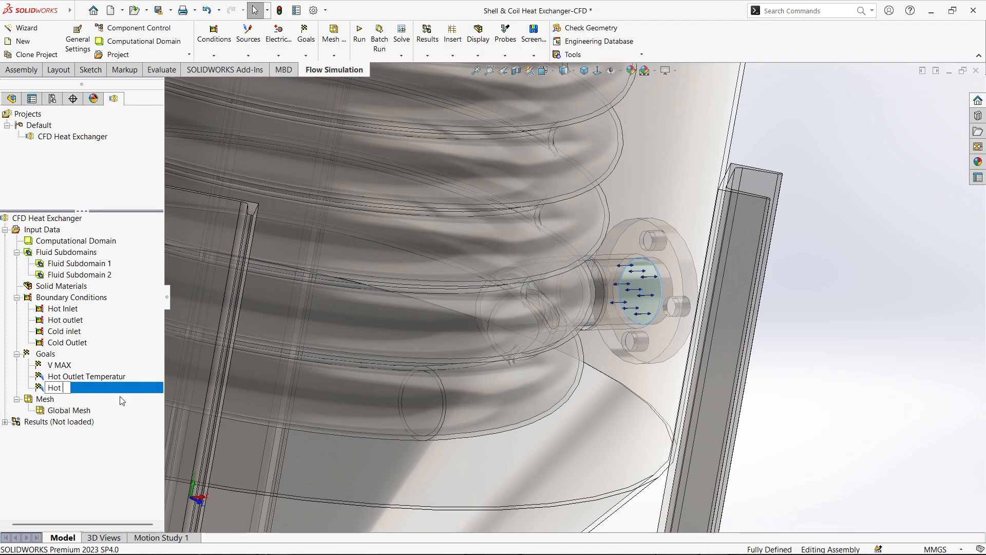
{"action": "type", "text": " Oulte T"}
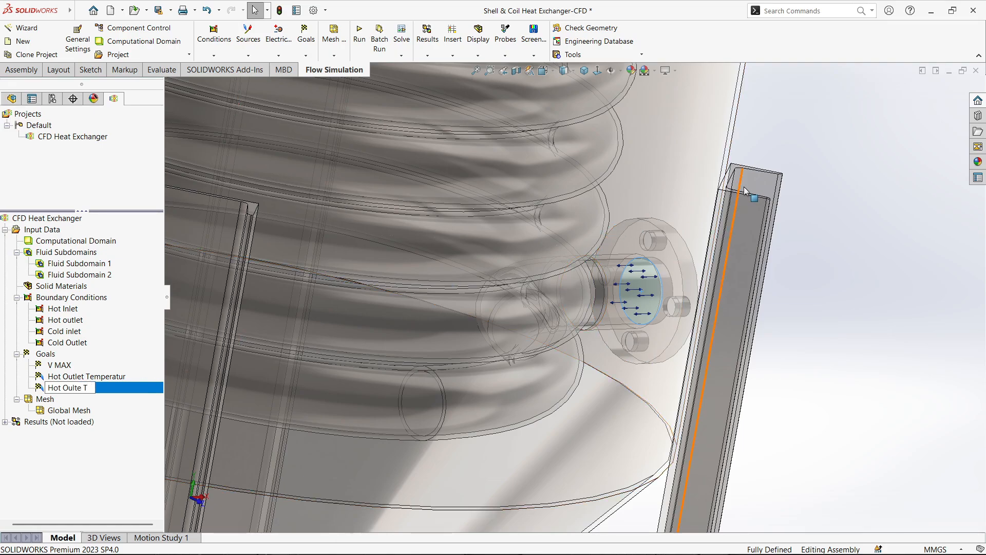
{"action": "key", "text": "Return"}
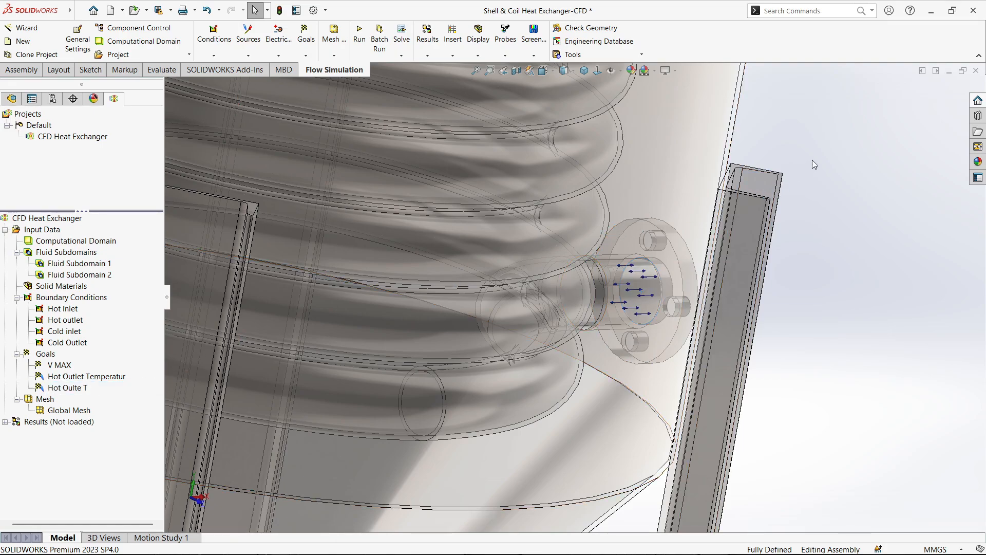
- Rename the temperature goal at the coil's upper flange as Hot Inlet T
{"action": "left_click", "coordinate": [113, 376]}
{"action": "key", "text": "F2"}
{"action": "left_click", "coordinate": [83, 378]}
{"action": "left_click_drag", "start_coordinate": [86, 376], "coordinate": [65, 388]}
{"action": "type", "text": "Inlet"}
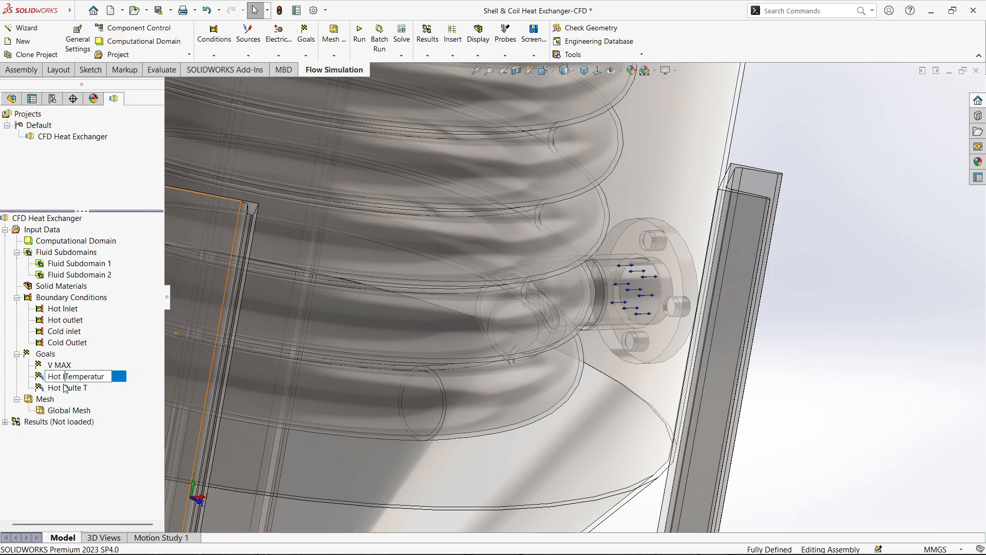
{"action": "key", "text": "Right"}
{"action": "key", "text": "Right"}
{"action": "key", "text": "Delete"}
{"action": "key", "text": "Delete"}
{"action": "key", "text": "Delete"}
{"action": "key", "text": "Delete"}
{"action": "key", "text": "Delete"}
{"action": "key", "text": "Delete"}
{"action": "key", "text": "Delete"}
{"action": "key", "text": "Delete"}
{"action": "key", "text": "Delete"}
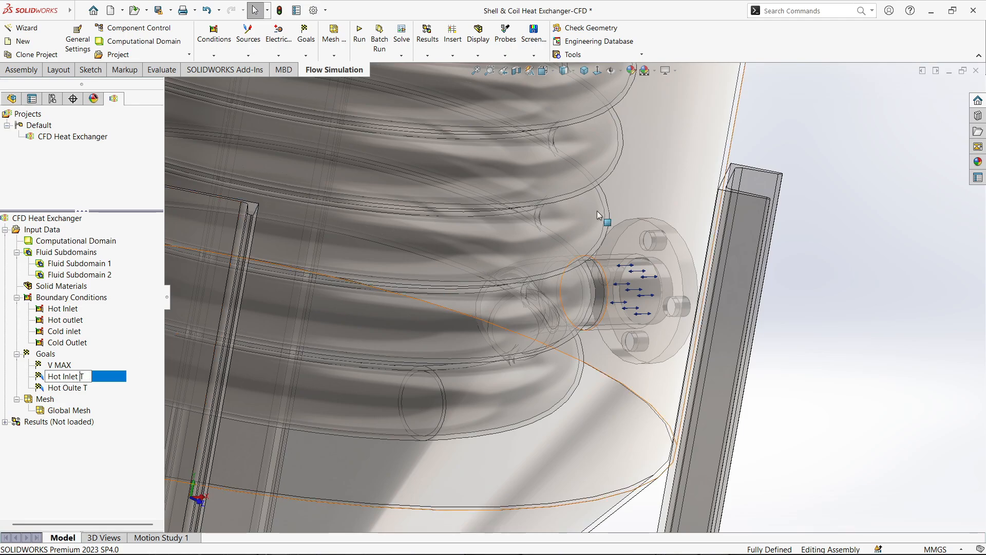
{"action": "key", "text": "Return"}
- Insert a surface goal for average Temperature (Fluid) on the inner lid face at the shell's upper side inlet
{"action": "scroll", "coordinate": [694, 205], "scroll_direction": "up", "scroll_amount": 5}
{"action": "middle_click_drag", "start_coordinate": [673, 206], "coordinate": [380, 241]}
{"action": "left_click", "coordinate": [45, 354]}
{"action": "right_click", "coordinate": [41, 358]}
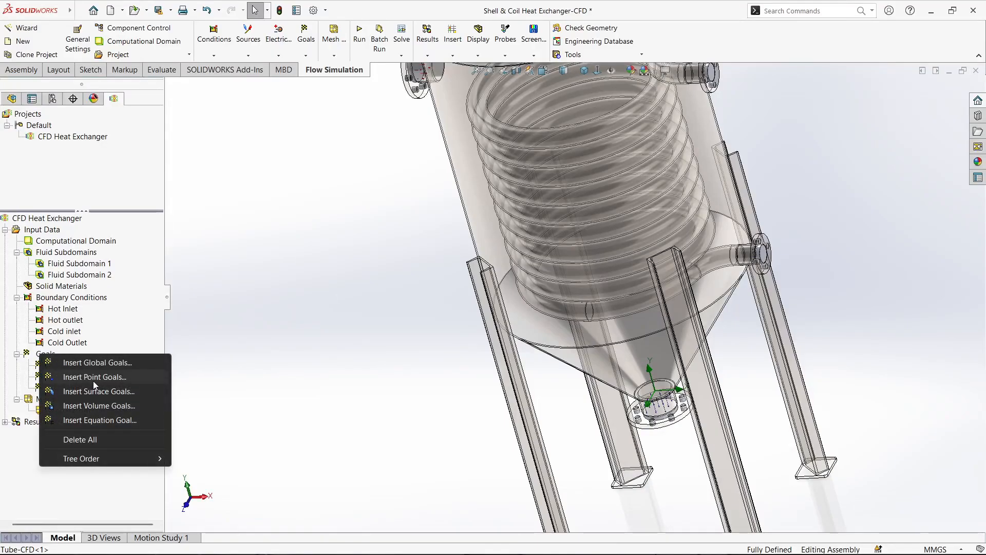
{"action": "left_click", "coordinate": [98, 391]}
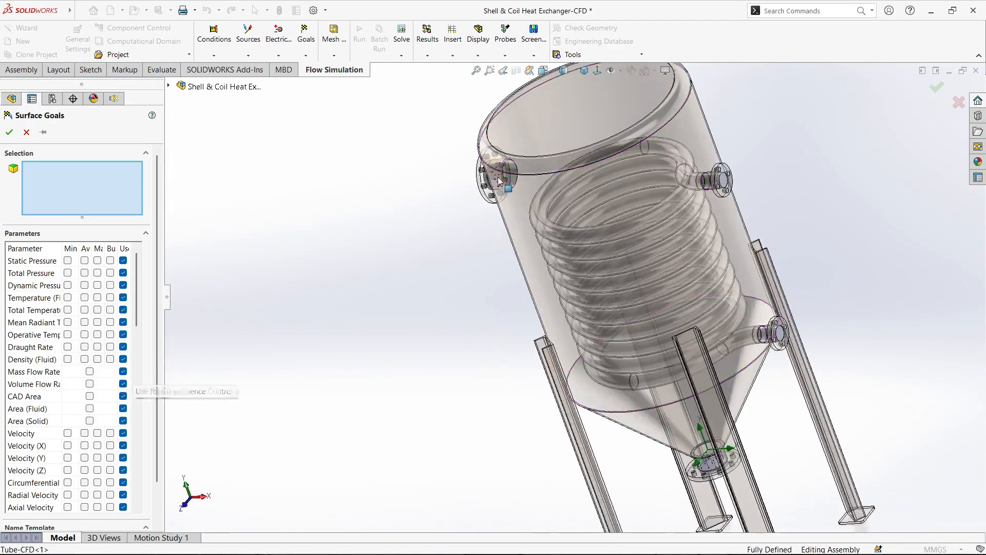
{"action": "scroll", "coordinate": [514, 195], "scroll_direction": "down", "scroll_amount": 5}
{"action": "left_click", "coordinate": [521, 221]}
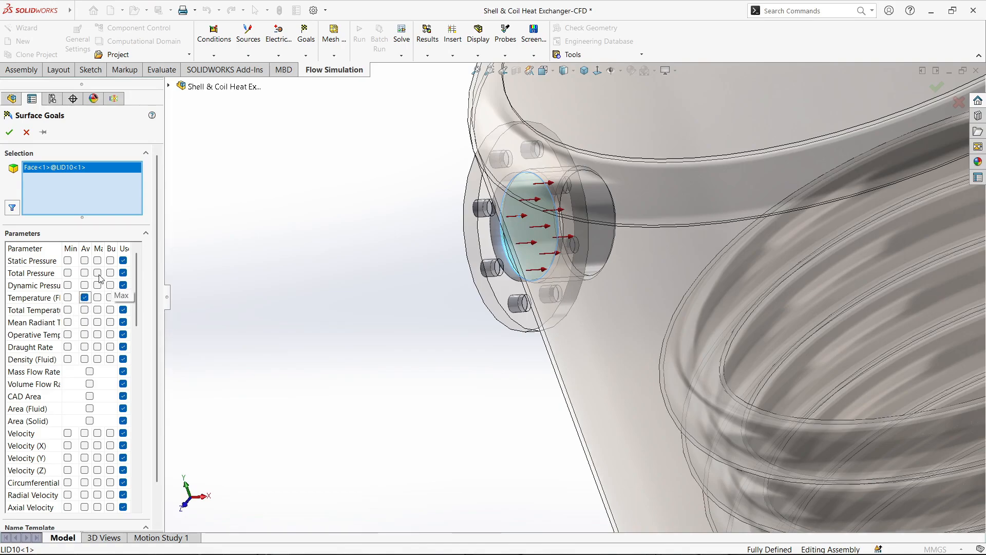
{"action": "left_click", "coordinate": [10, 133]}
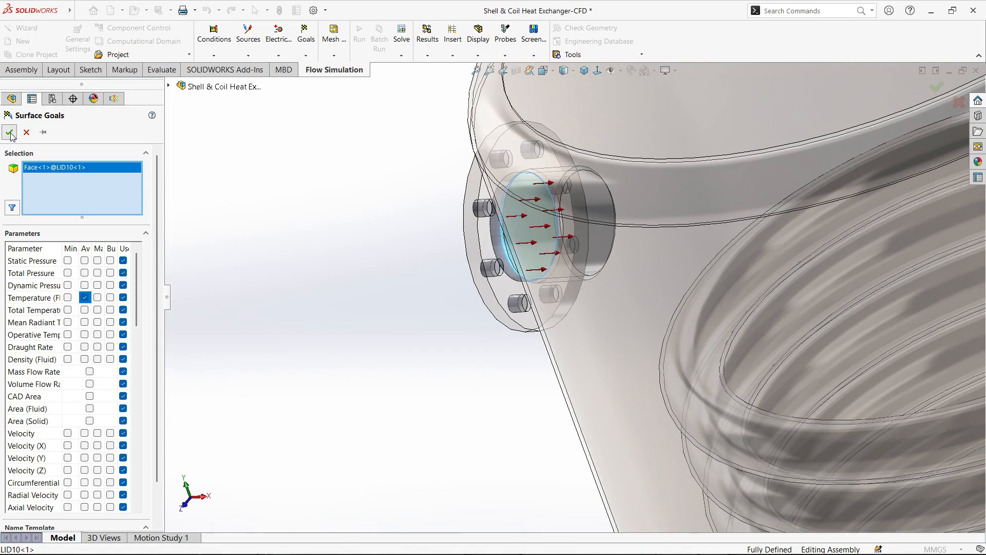
- Rename the new surface goal at the shell's upper side inlet as Cold Inlet T
{"action": "left_click", "coordinate": [94, 402]}
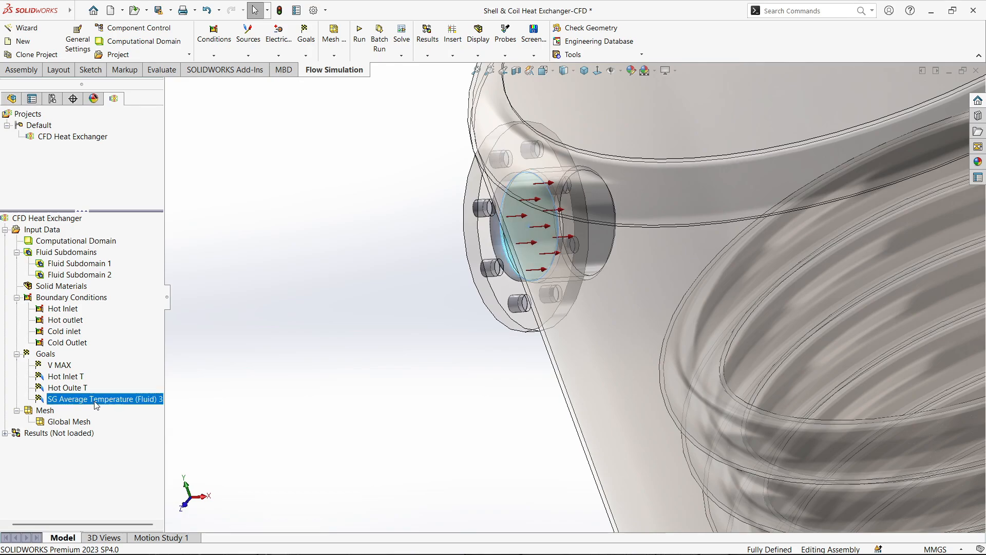
{"action": "key", "text": "F2"}
{"action": "type", "text": "Cold "}
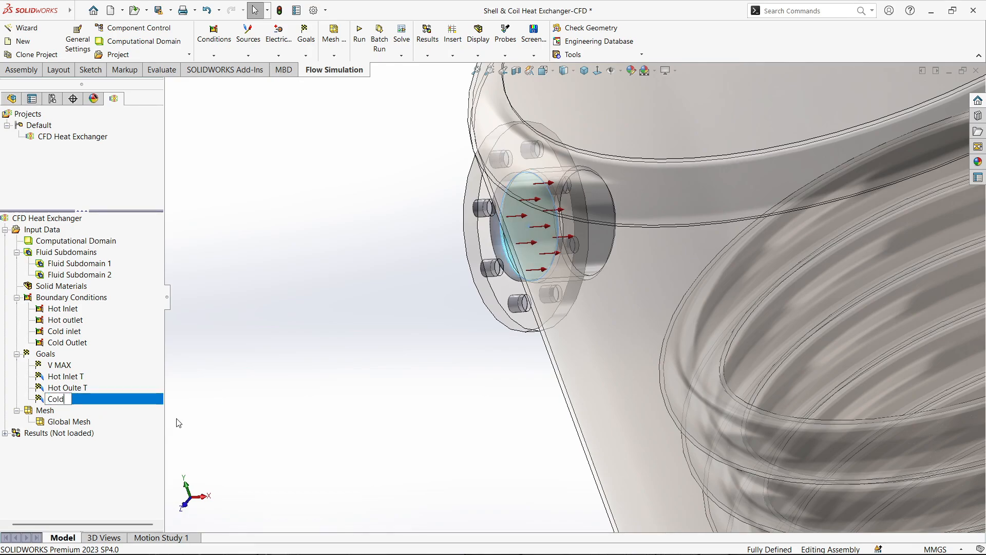
{"action": "type", "text": "Inlet"}
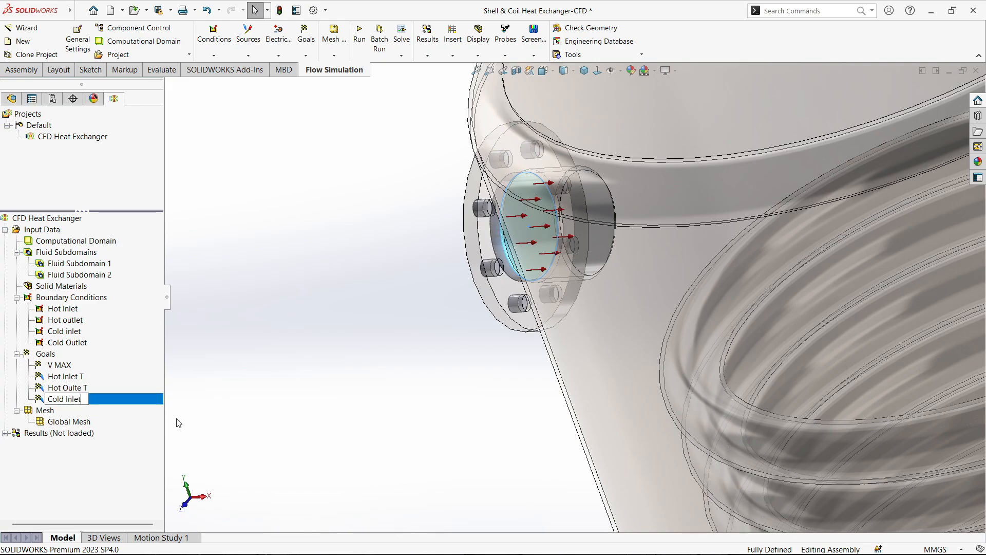
{"action": "type", "text": " T"}
{"action": "left_click", "coordinate": [254, 369]}
- Insert a surface goal for average Temperature (Fluid) on the inner lid face at the shell's bottom outlet
{"action": "right_click", "coordinate": [46, 355]}
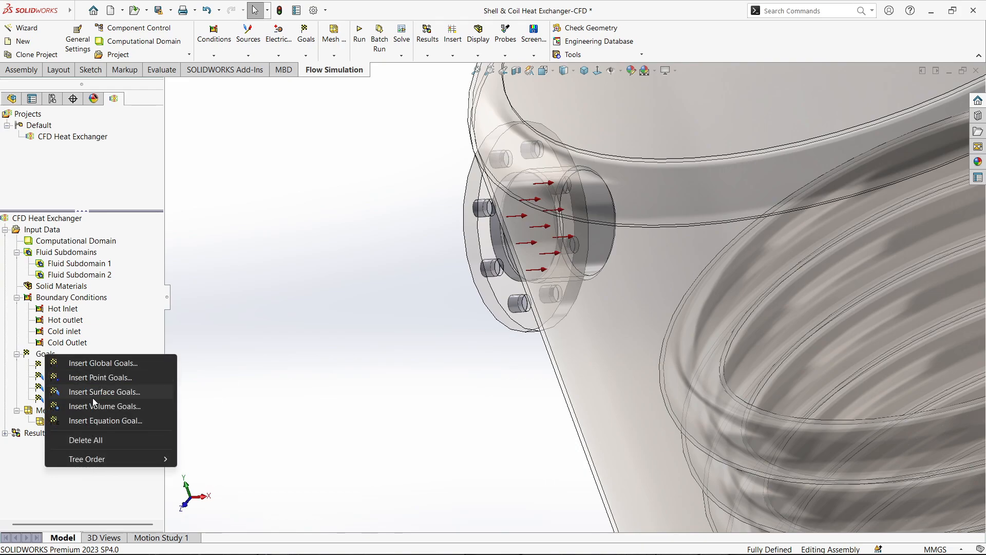
{"action": "left_click", "coordinate": [91, 392]}
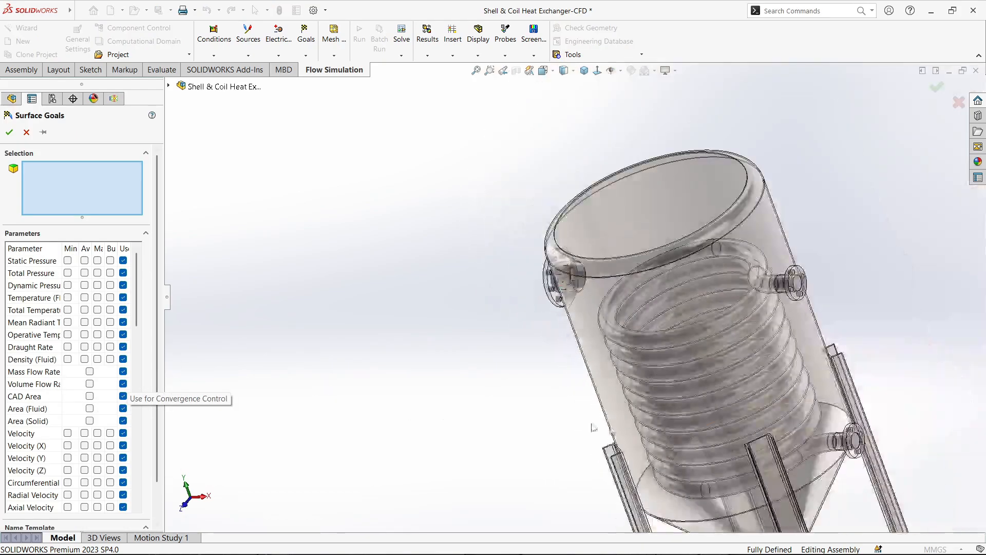
{"action": "scroll", "coordinate": [640, 382], "scroll_direction": "down", "scroll_amount": 8}
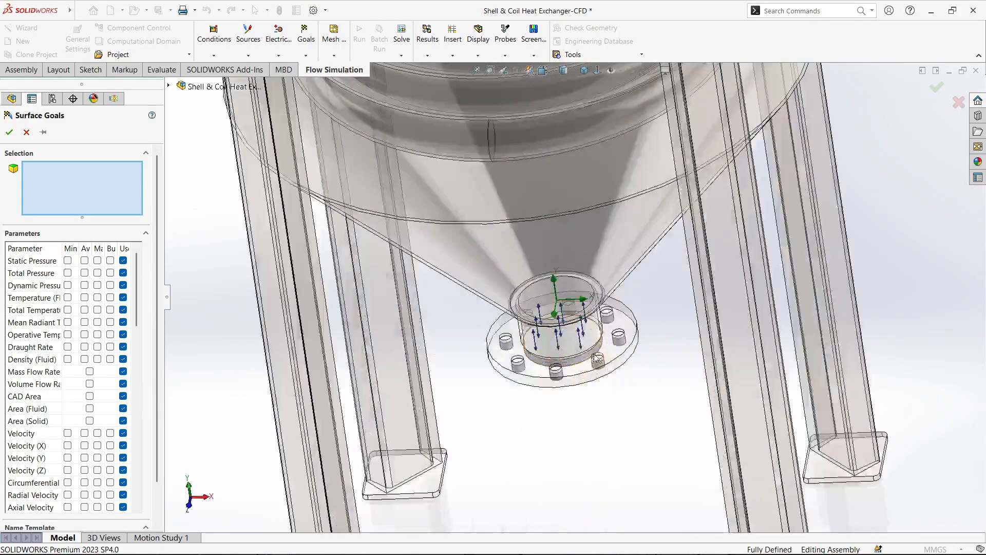
{"action": "left_click", "coordinate": [565, 347]}
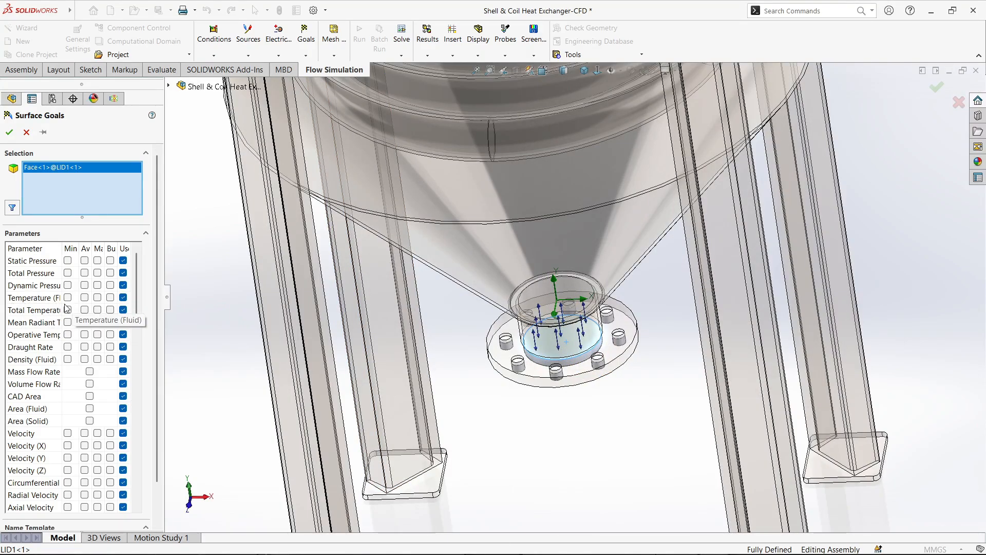
{"action": "left_click", "coordinate": [85, 298]}
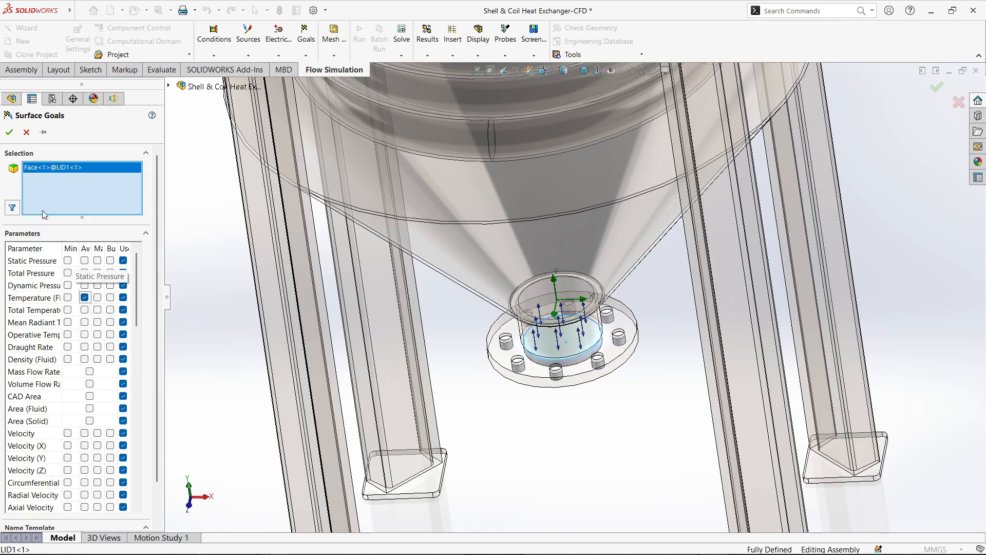
{"action": "left_click", "coordinate": [9, 132]}
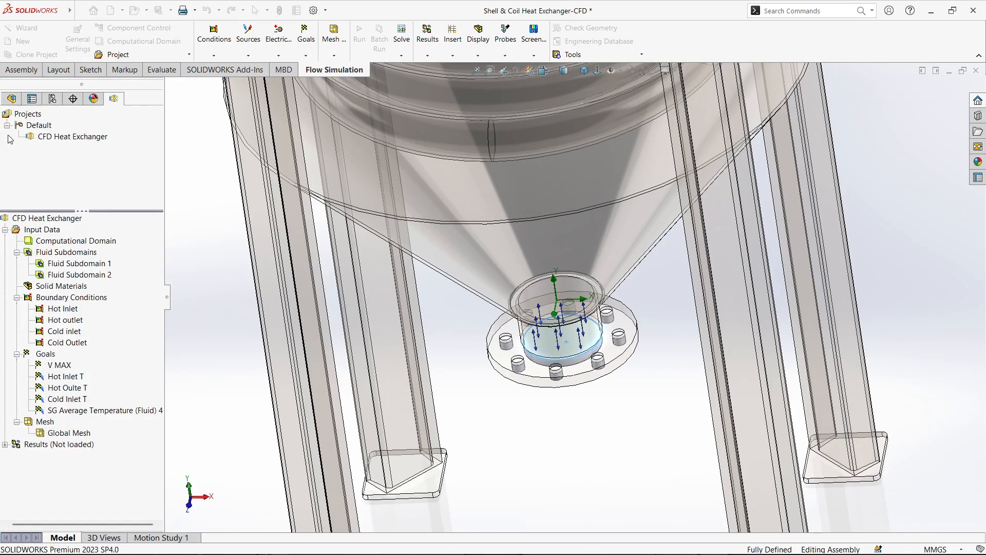
- Rename the new surface goal at the shell's bottom outlet as Cold Outlet T
{"action": "left_click", "coordinate": [89, 411]}
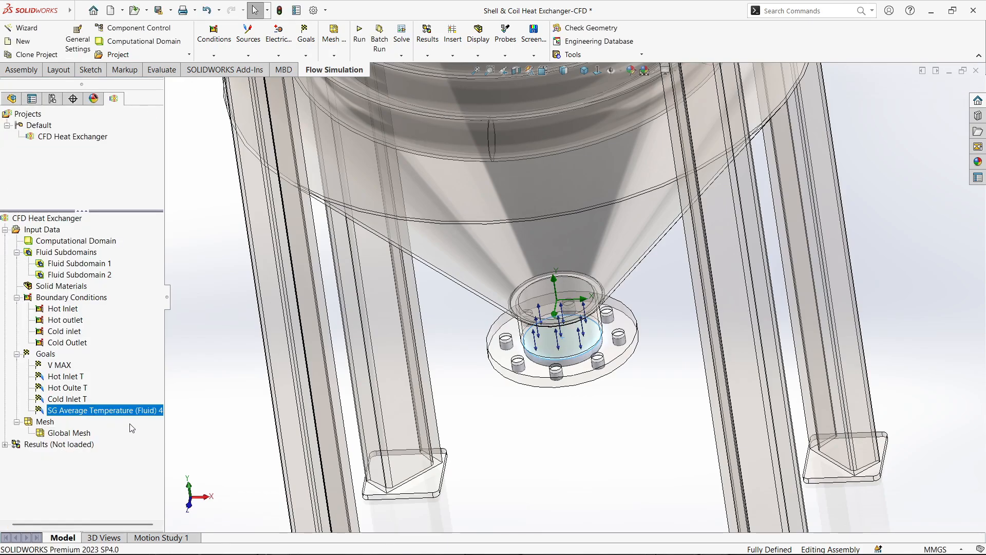
{"action": "left_click", "coordinate": [107, 407]}
{"action": "type", "text": "Cold Outlet T"}
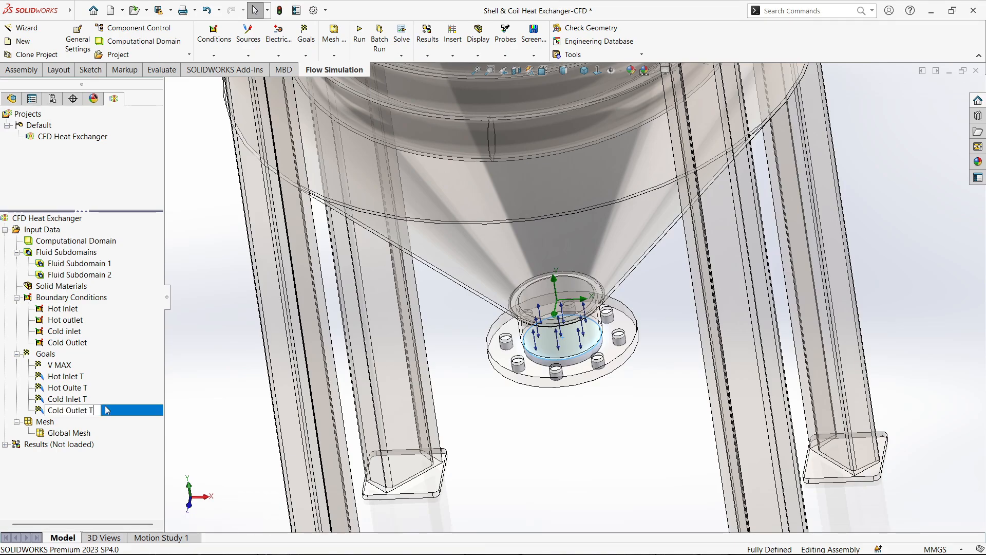
{"action": "left_click", "coordinate": [200, 344]}
{"action": "scroll", "coordinate": [423, 352], "scroll_direction": "up", "scroll_amount": 7}
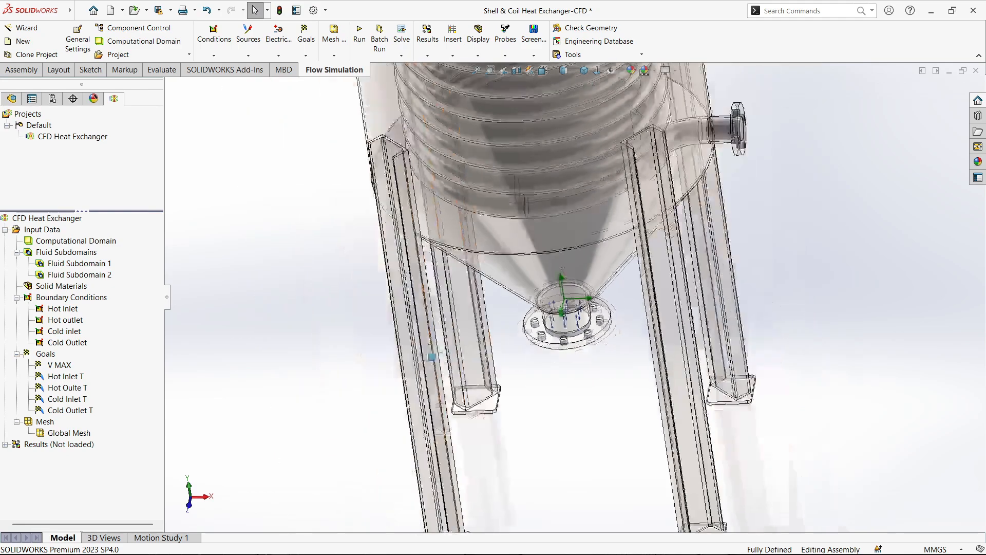
{"action": "middle_click_drag", "start_coordinate": [571, 212], "coordinate": [595, 245]}
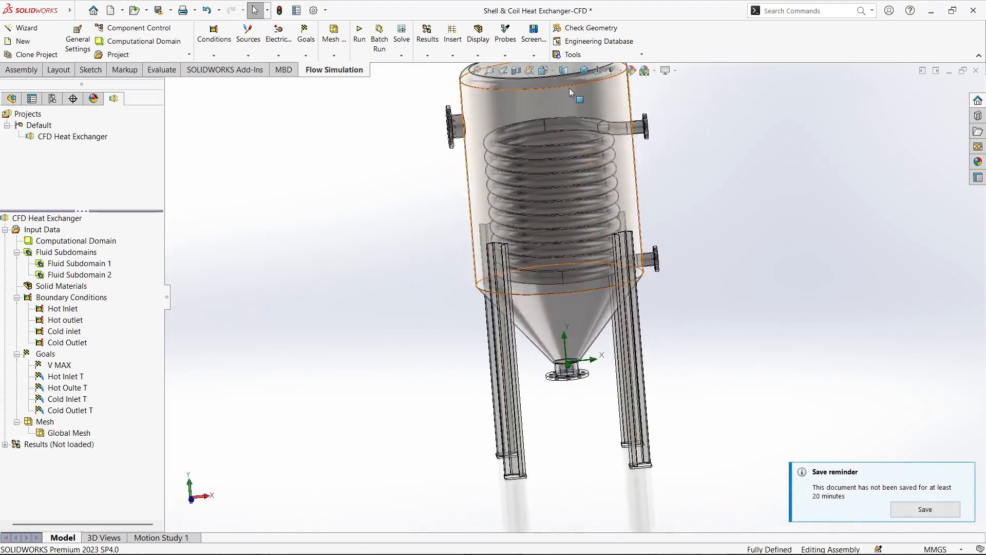
- Accept the global mesh settings with the automatic type and an initial mesh level of 3
{"action": "key", "text": "ctrl+7"}
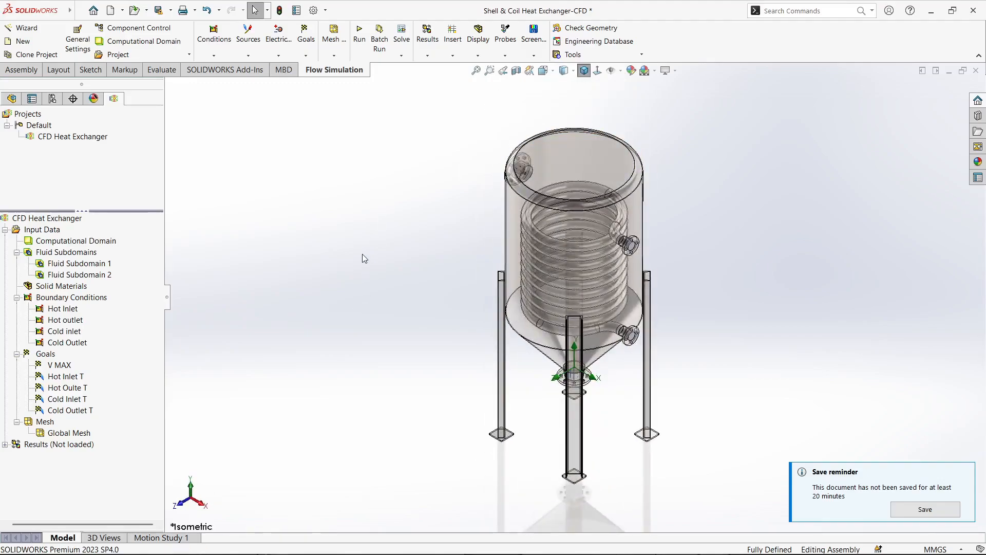
{"action": "right_click", "coordinate": [45, 422]}
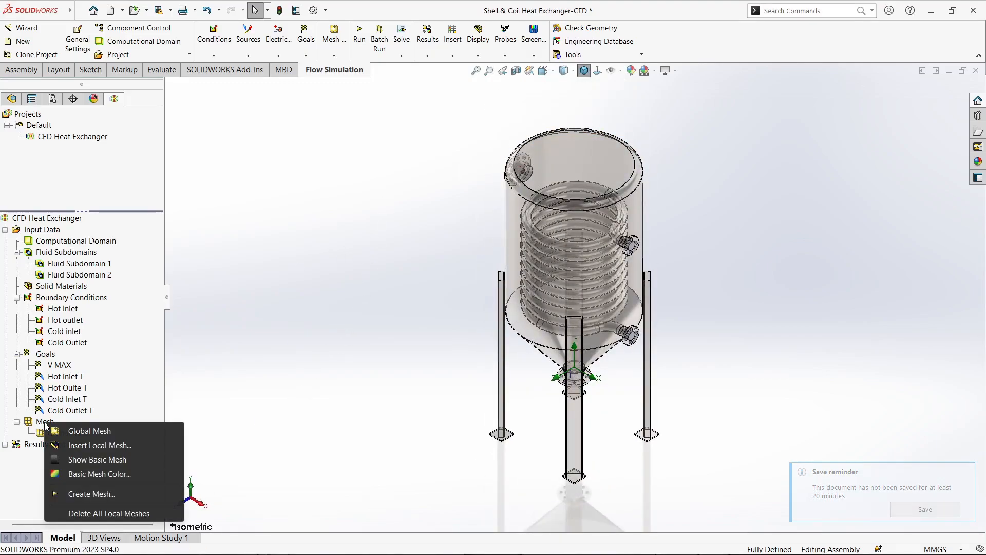
{"action": "left_click", "coordinate": [95, 430]}
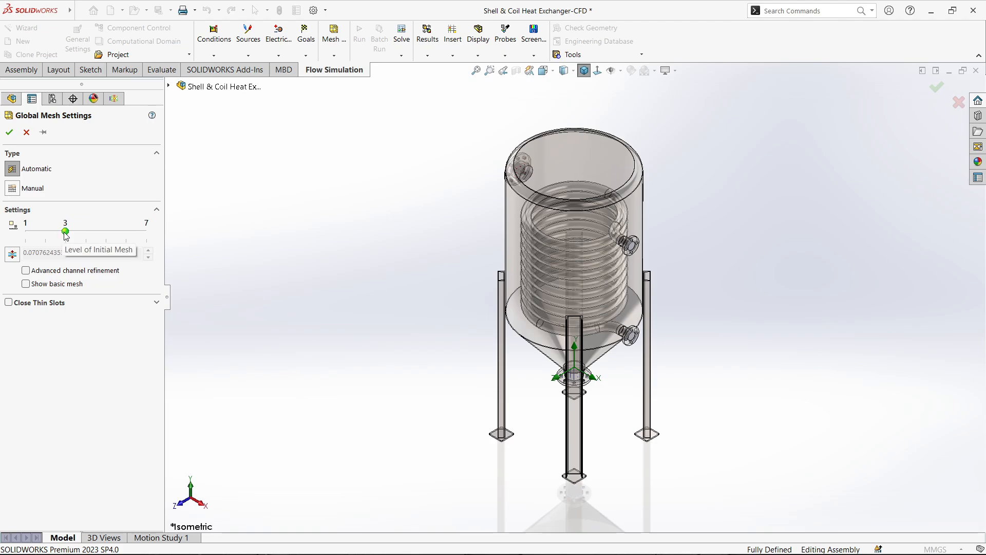
{"action": "left_click", "coordinate": [9, 133]}
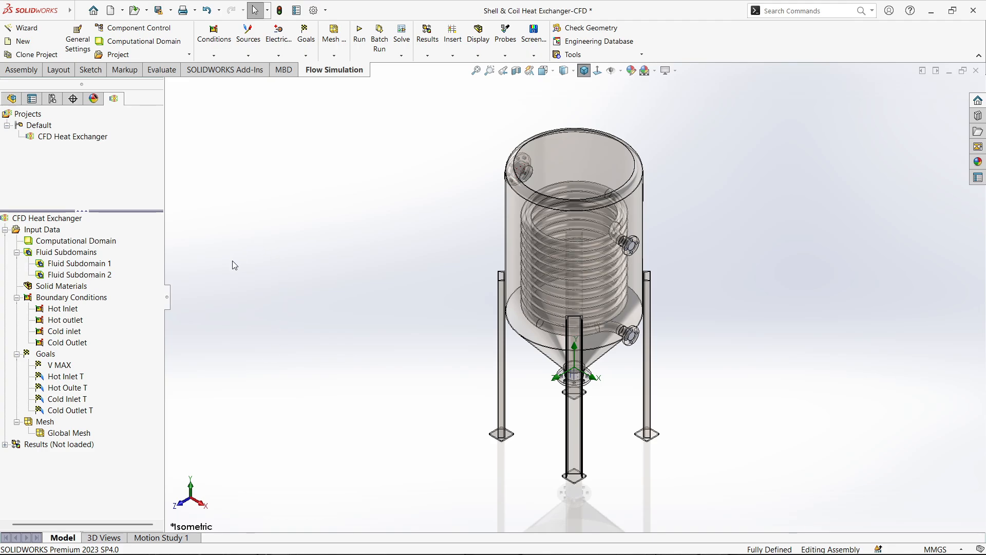
- Run a new calculation on this computer using all cores with results loading enabled, and minimize the solver window once solving finishes
{"action": "left_click", "coordinate": [359, 33]}
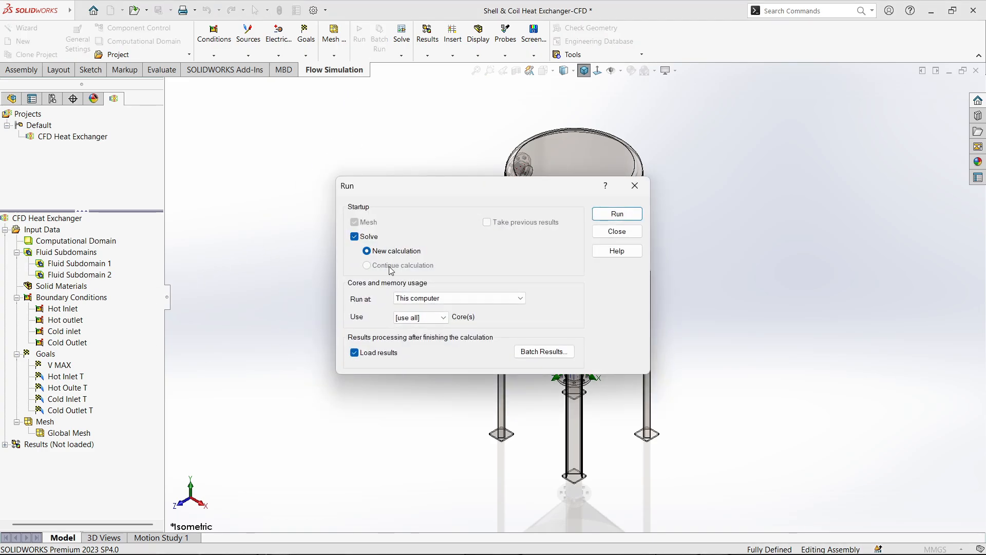
{"action": "left_click", "coordinate": [607, 216]}
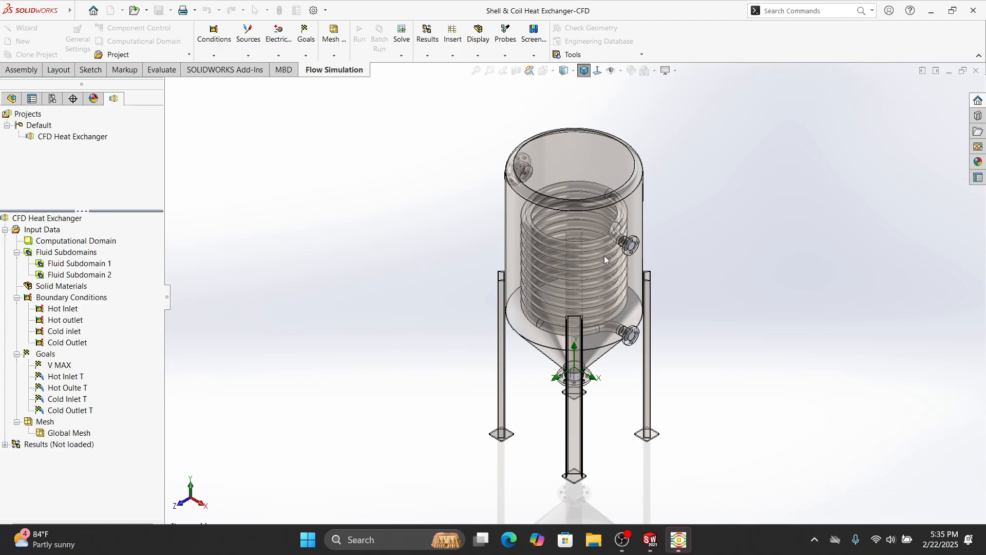
{"action": "left_click", "coordinate": [681, 540]}
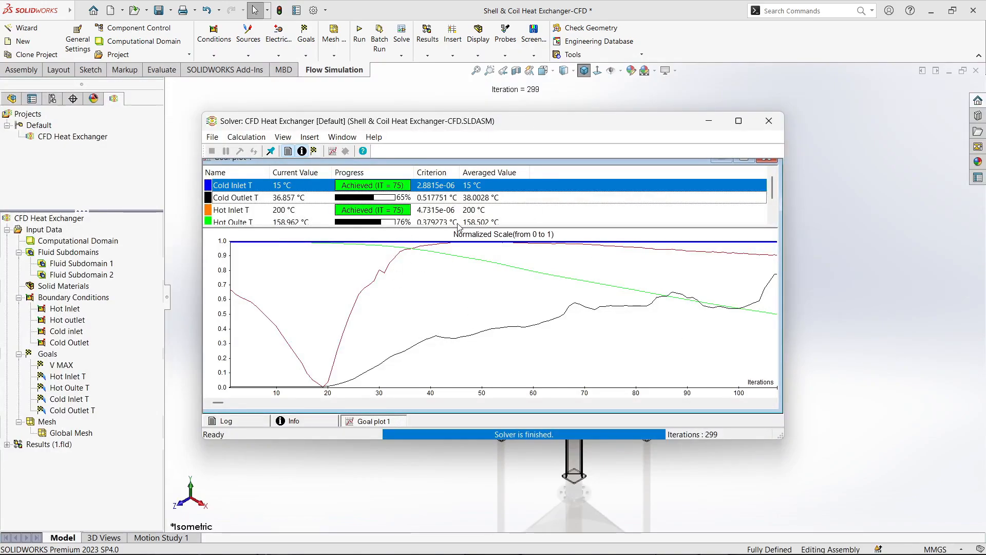
{"action": "left_click", "coordinate": [710, 121]}
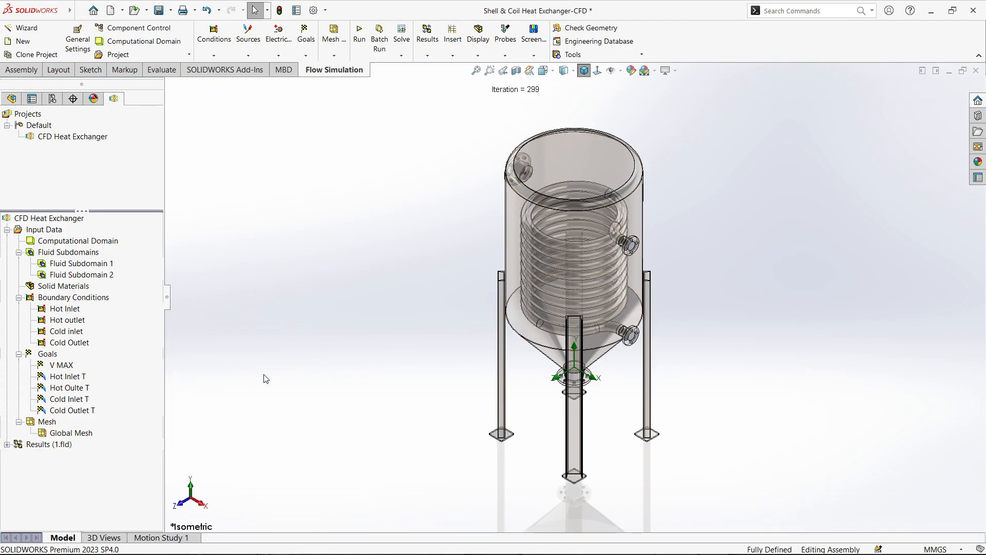
- Insert a cut plot on the Front Plane showing Temperature (Fluid) contours
{"action": "right_click", "coordinate": [43, 445]}
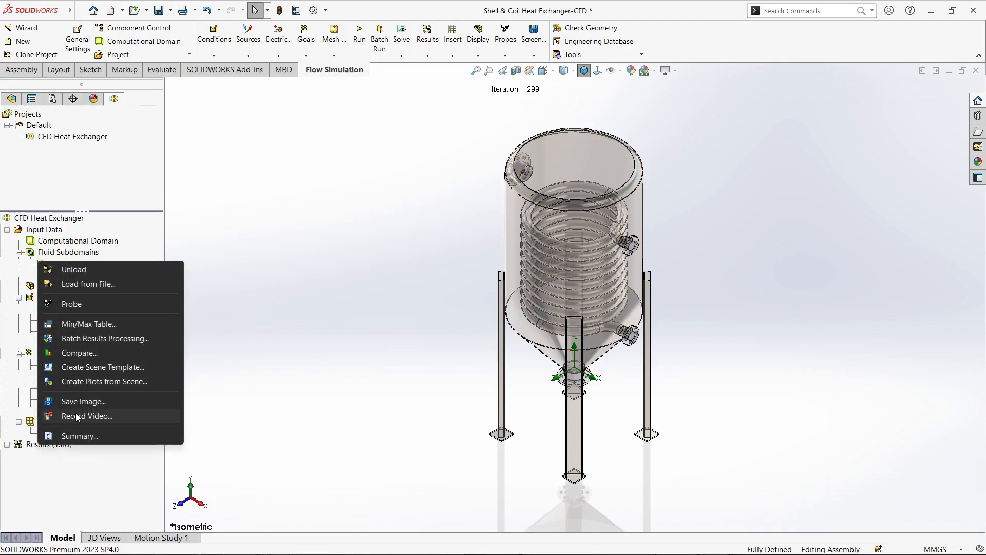
{"action": "left_click", "coordinate": [6, 444]}
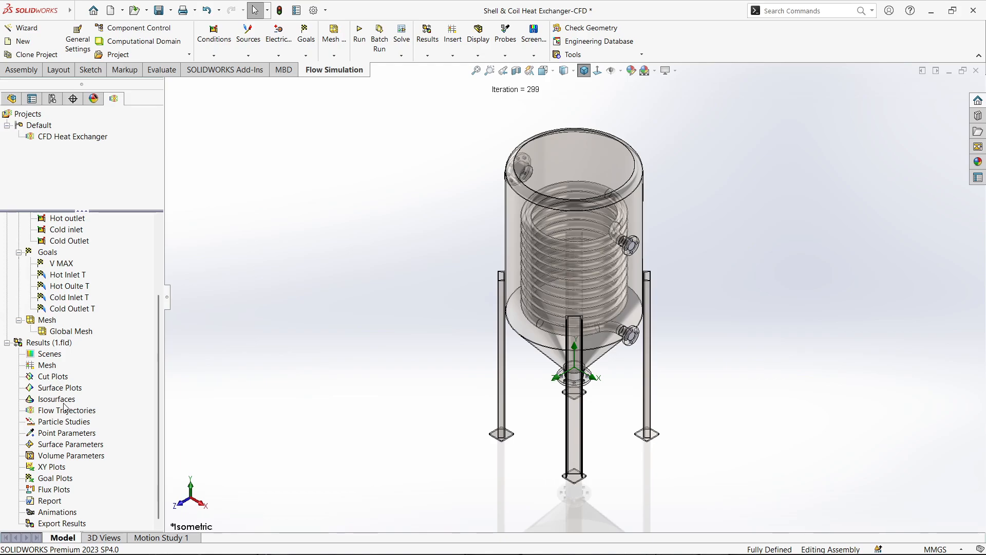
{"action": "right_click", "coordinate": [53, 377]}
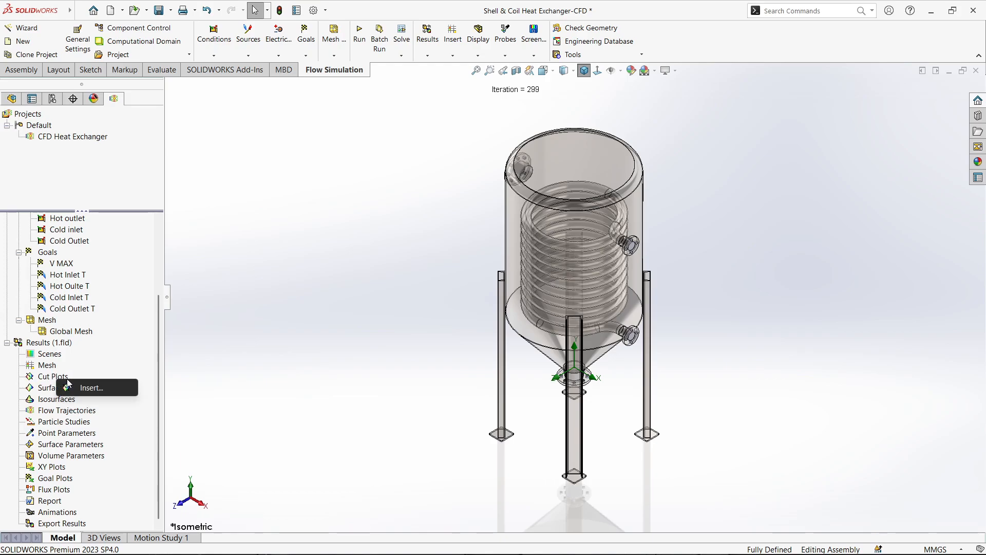
{"action": "left_click", "coordinate": [92, 390]}
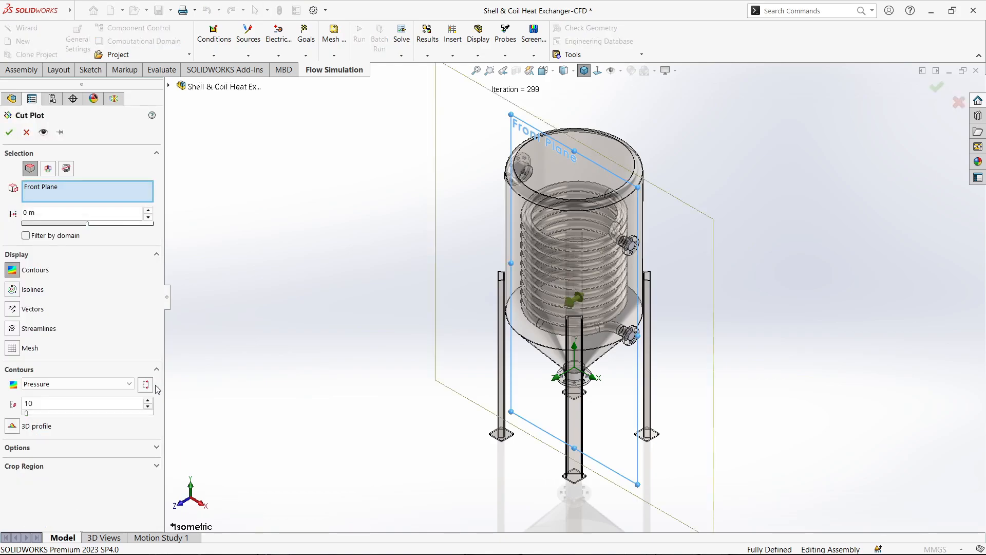
{"action": "middle_click_drag", "start_coordinate": [564, 334], "coordinate": [628, 272]}
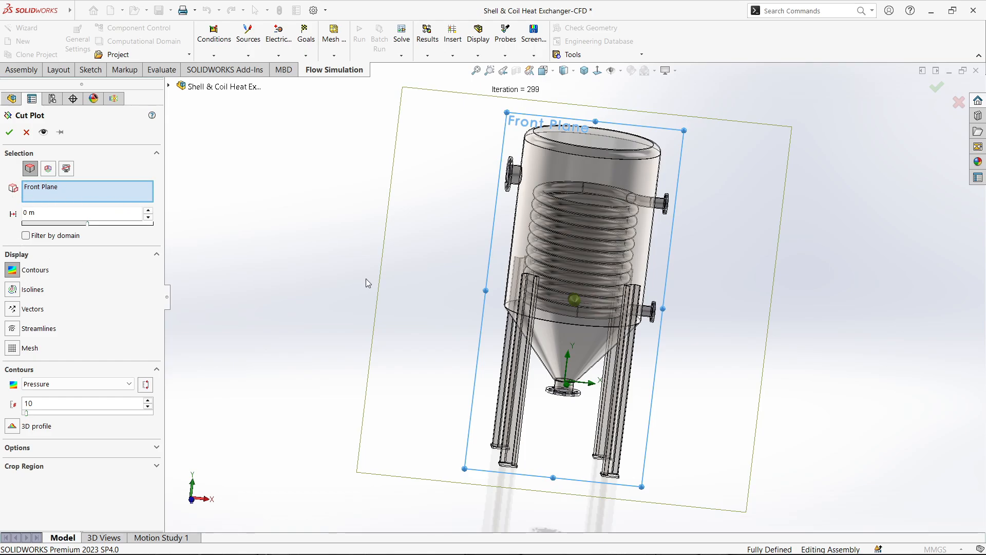
{"action": "middle_click_drag", "start_coordinate": [368, 282], "coordinate": [324, 291]}
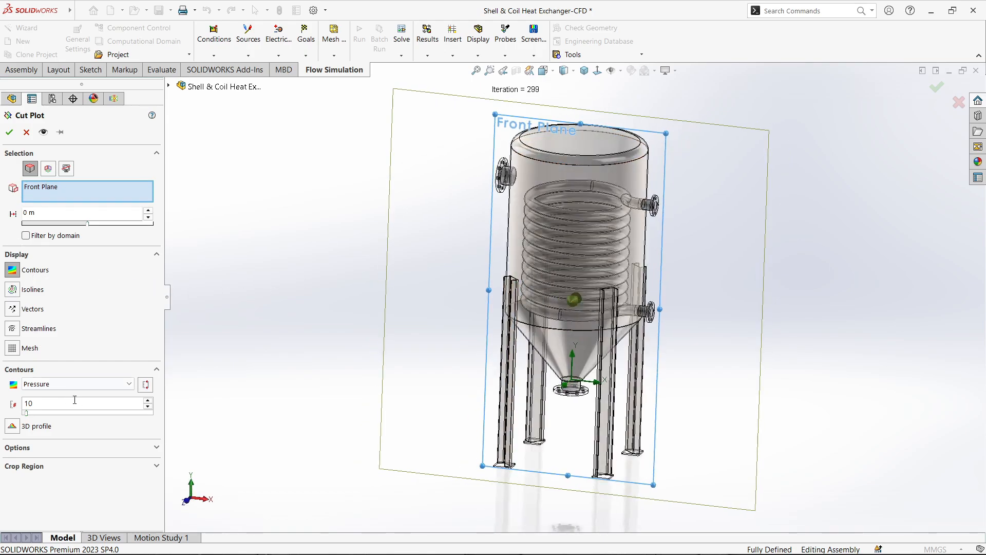
{"action": "left_click", "coordinate": [99, 389]}
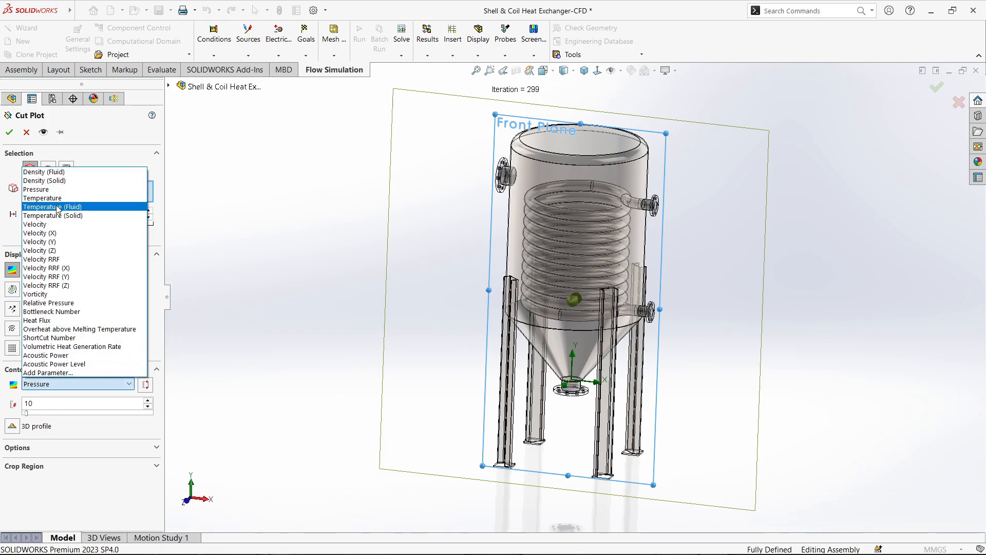
{"action": "left_click", "coordinate": [62, 207]}
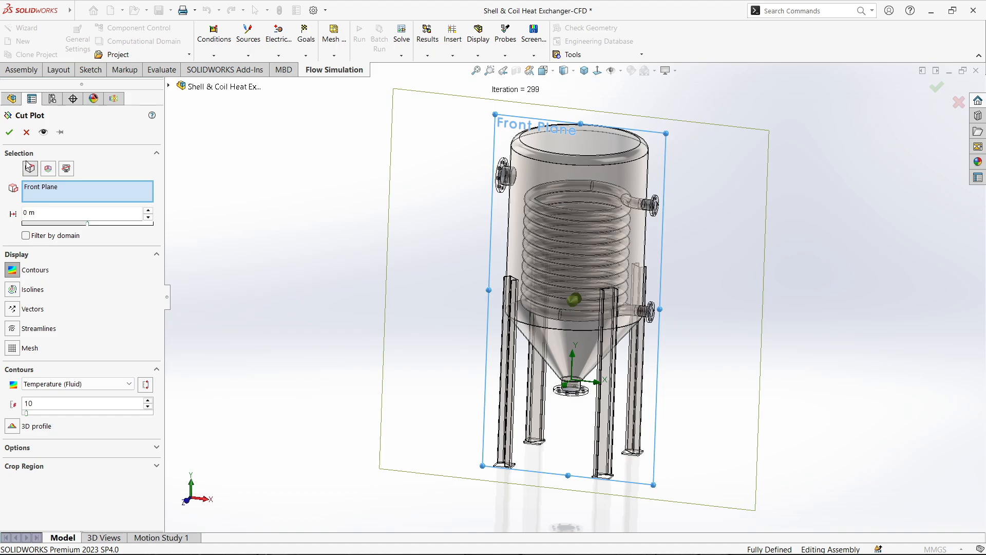
{"action": "left_click", "coordinate": [10, 133]}
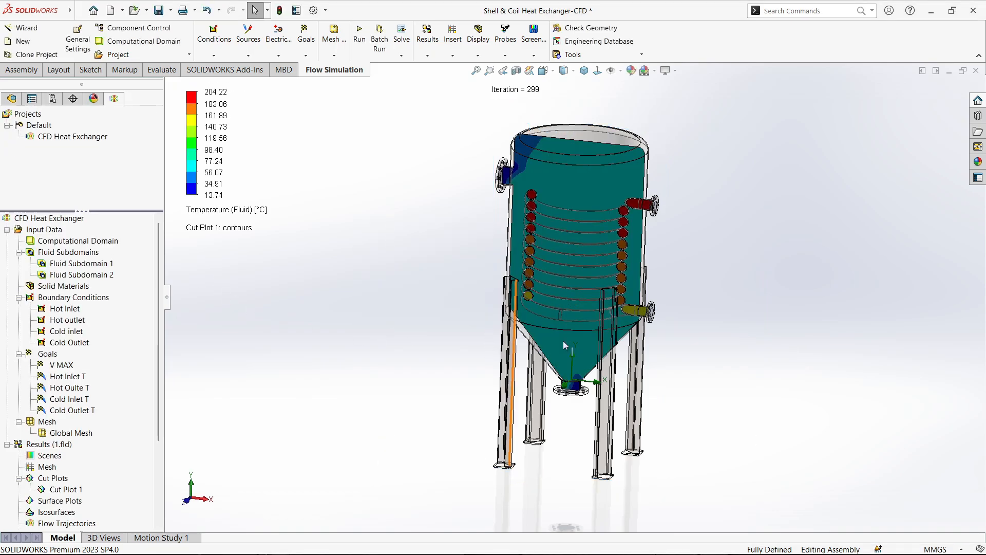
- Examine the temperature contours across the shell, the coil turns and the coil's lower nozzle
{"action": "scroll", "coordinate": [623, 297], "scroll_direction": "down", "scroll_amount": 1}
{"action": "middle_click_drag", "start_coordinate": [622, 296], "coordinate": [630, 271]}
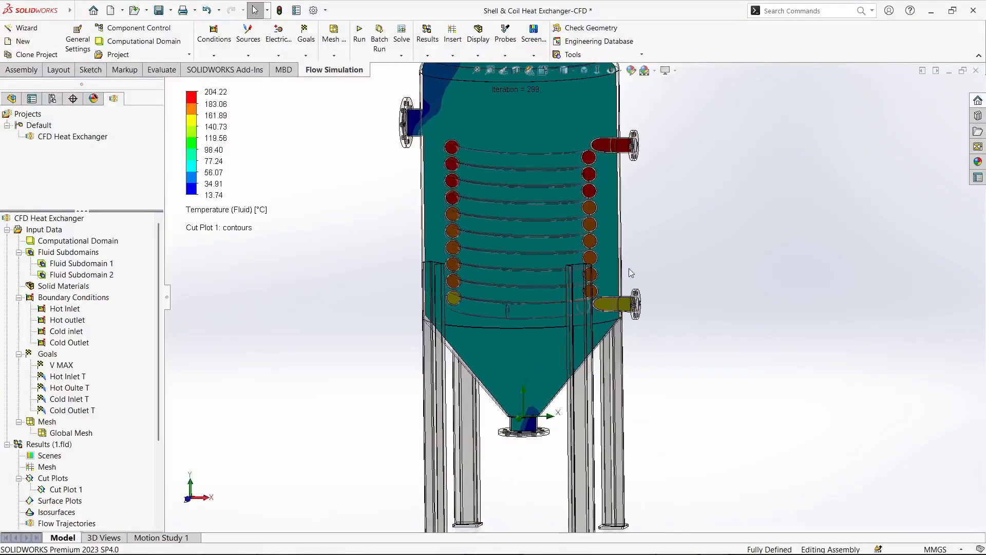
{"action": "scroll", "coordinate": [629, 267], "scroll_direction": "up", "scroll_amount": 2}
{"action": "scroll", "coordinate": [623, 195], "scroll_direction": "down", "scroll_amount": 2}
{"action": "scroll", "coordinate": [625, 198], "scroll_direction": "down", "scroll_amount": 1}
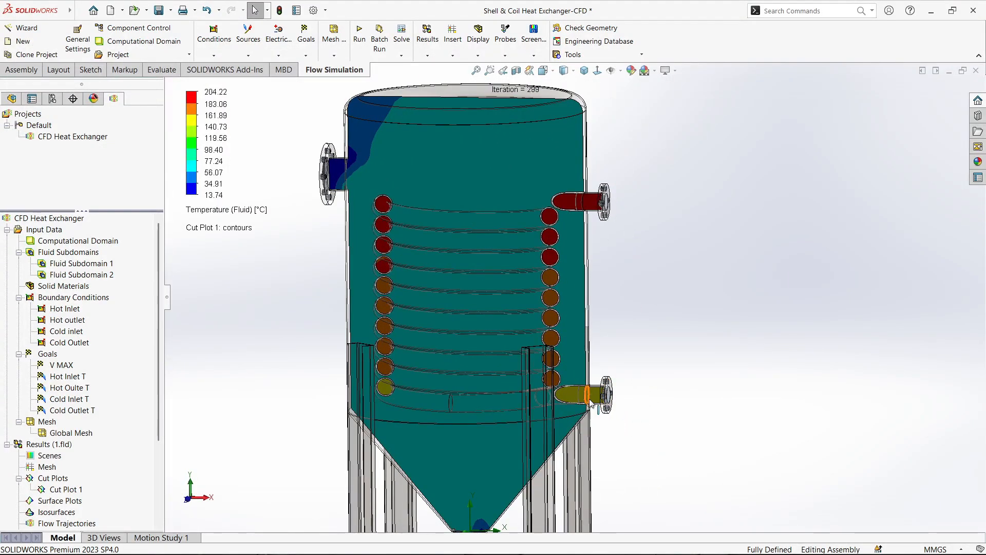
{"action": "middle_click_drag", "start_coordinate": [584, 391], "coordinate": [600, 398]}
{"action": "scroll", "coordinate": [602, 399], "scroll_direction": "down", "scroll_amount": 4}
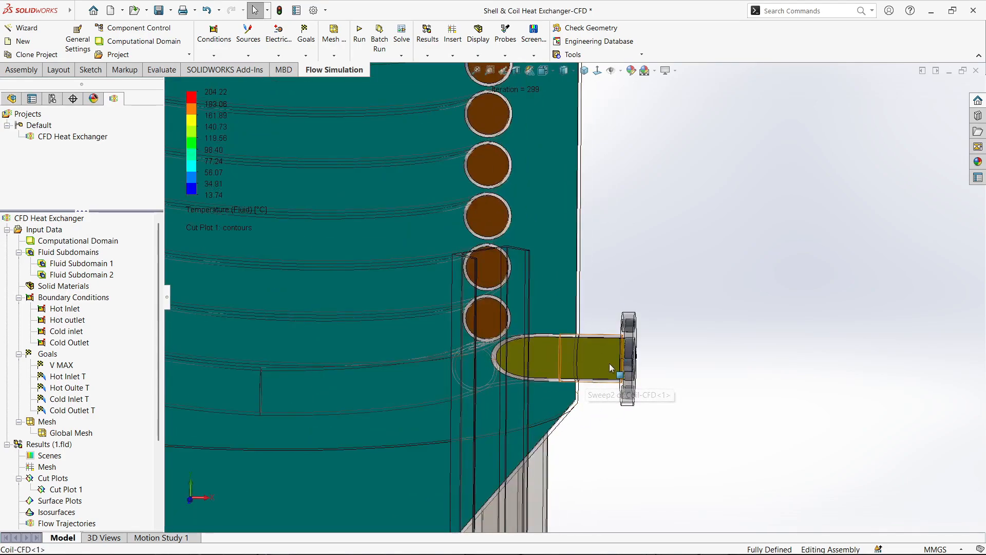
{"action": "mouse_move", "coordinate": [597, 360]}
{"action": "middle_mouse_down"}
{"action": "mouse_move", "coordinate": [599, 373]}
{"action": "mouse_move", "coordinate": [584, 336]}
{"action": "mouse_move", "coordinate": [585, 353]}
{"action": "mouse_move", "coordinate": [612, 352]}
{"action": "mouse_move", "coordinate": [596, 354]}
{"action": "middle_mouse_up"}
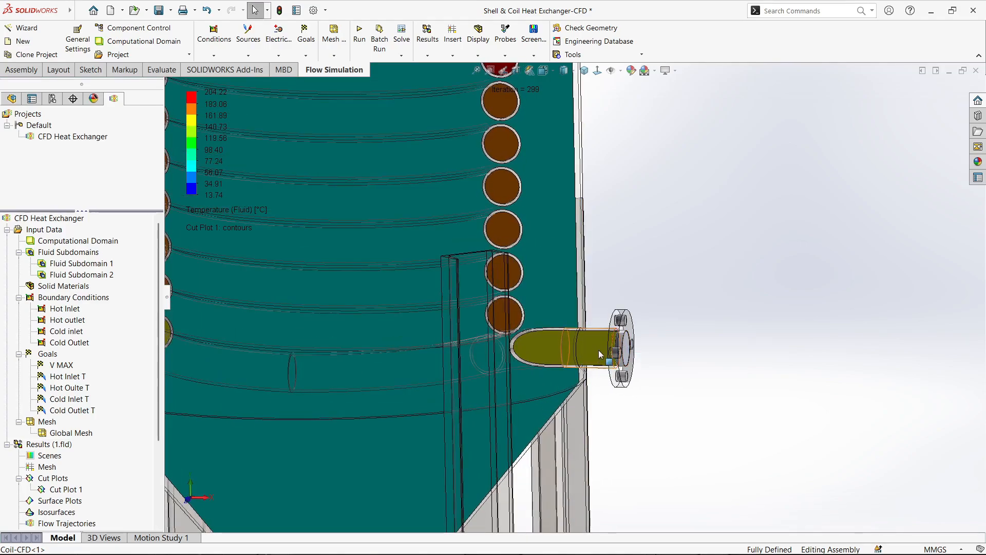
{"action": "scroll", "coordinate": [589, 356], "scroll_direction": "up", "scroll_amount": 8}
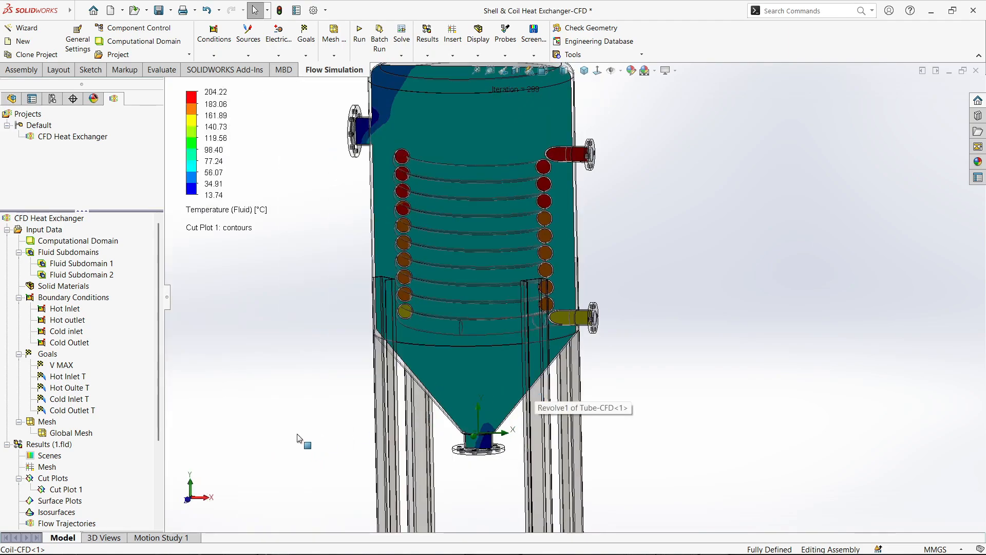
{"action": "right_click", "coordinate": [62, 444]}
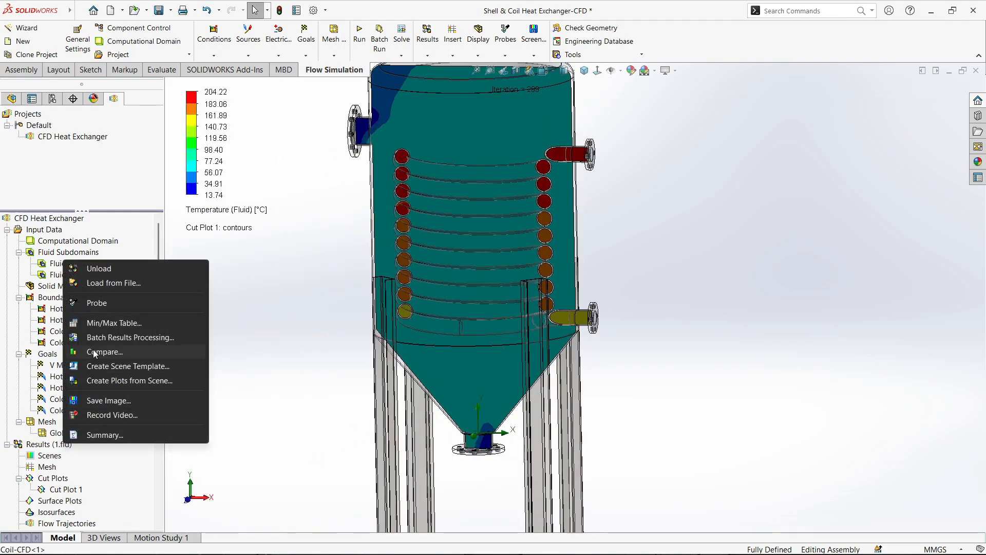
{"action": "left_click", "coordinate": [97, 303]}
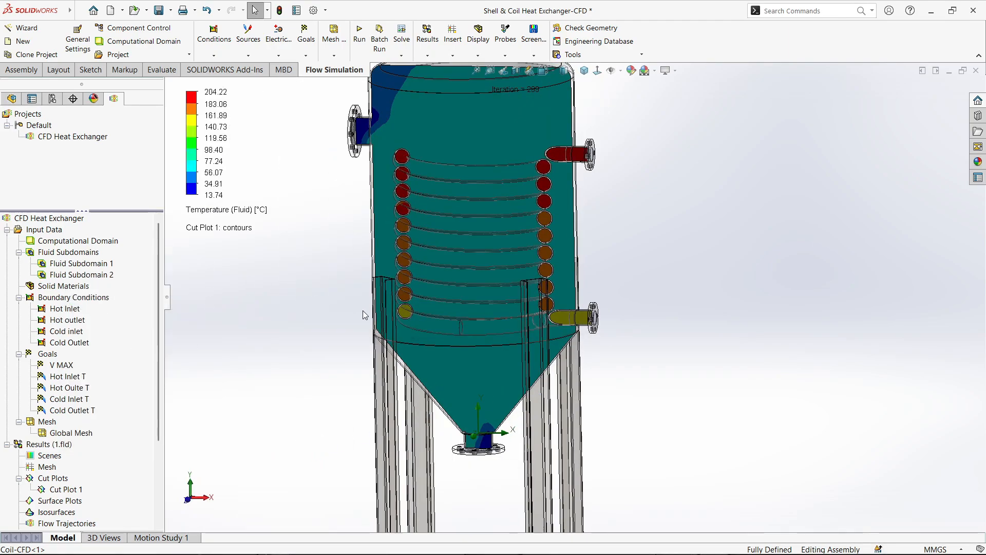
{"action": "scroll", "coordinate": [272, 403], "scroll_direction": "up", "scroll_amount": 2}
{"action": "right_click", "coordinate": [56, 444]}
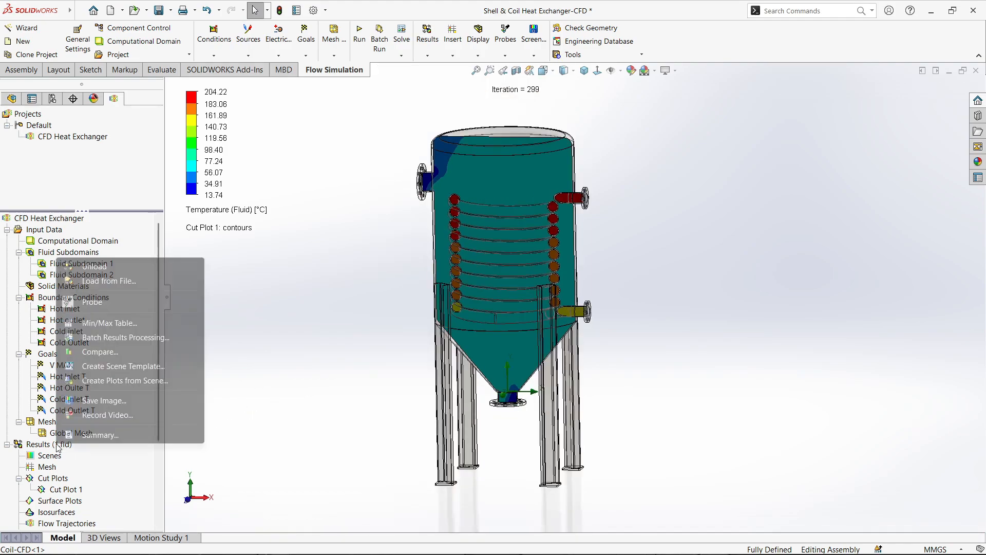
{"action": "left_click", "coordinate": [109, 304]}
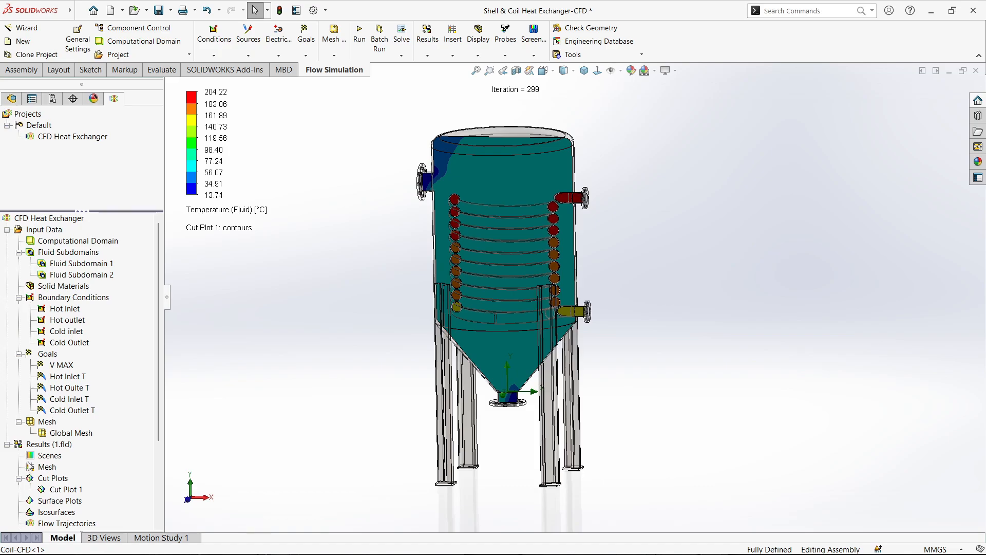
- Probe the fluid temperature on the cut plot inside the coil's lower nozzle
{"action": "right_click", "coordinate": [35, 448]}
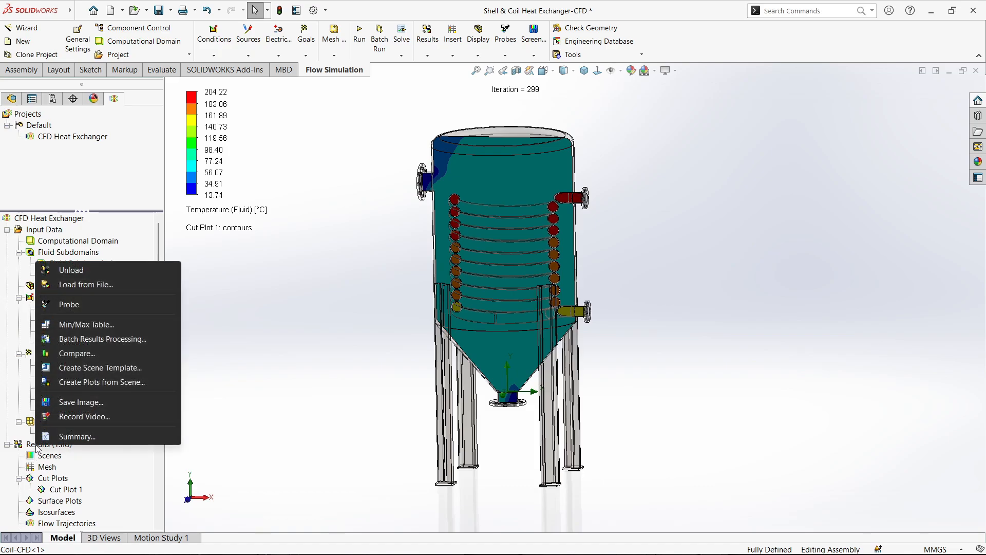
{"action": "left_click", "coordinate": [75, 304]}
{"action": "scroll", "coordinate": [549, 309], "scroll_direction": "down", "scroll_amount": 3}
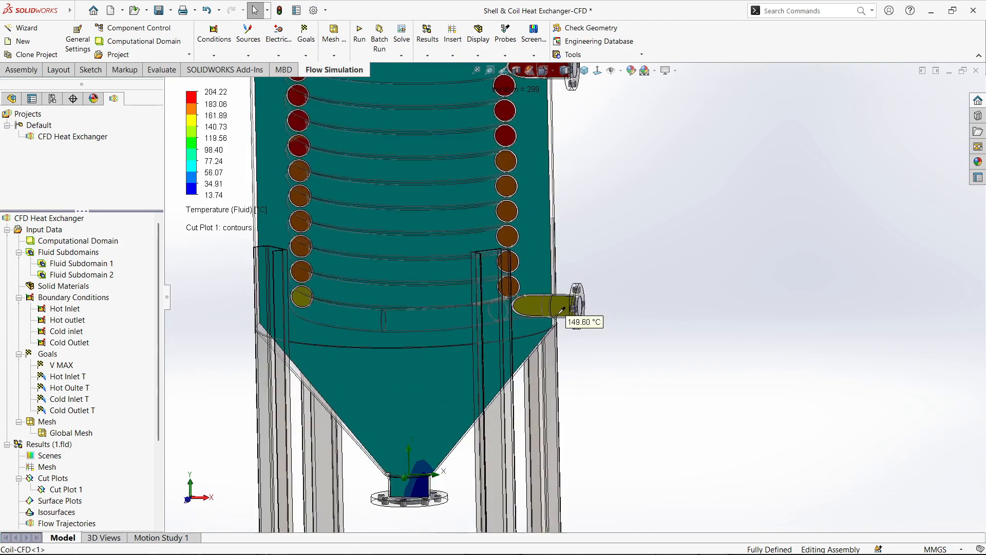
{"action": "scroll", "coordinate": [565, 308], "scroll_direction": "down", "scroll_amount": 3}
{"action": "middle_click_drag", "start_coordinate": [563, 308], "coordinate": [574, 309]}
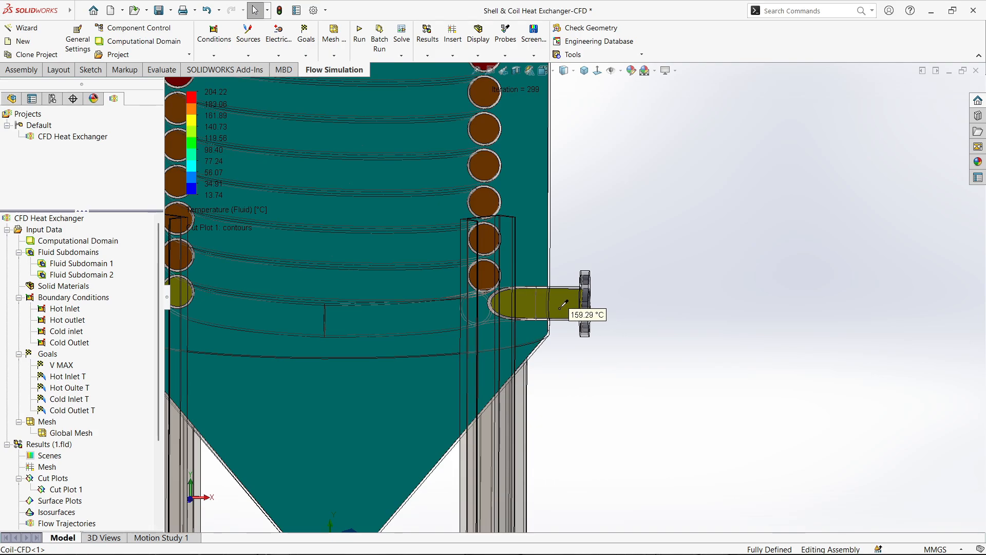
- Probe the fluid temperature on the cut plot at the shell's bottom outlet and inside the shell
{"action": "scroll", "coordinate": [569, 304], "scroll_direction": "up", "scroll_amount": 5}
{"action": "scroll", "coordinate": [519, 369], "scroll_direction": "down", "scroll_amount": 6}
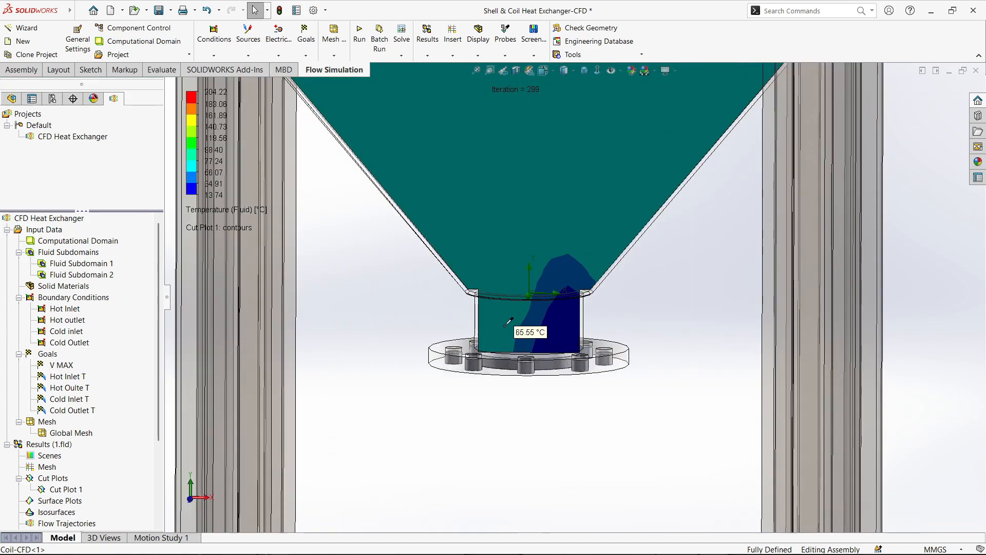
{"action": "scroll", "coordinate": [568, 316], "scroll_direction": "up", "scroll_amount": 4}
{"action": "scroll", "coordinate": [568, 316], "scroll_direction": "down", "scroll_amount": 3}
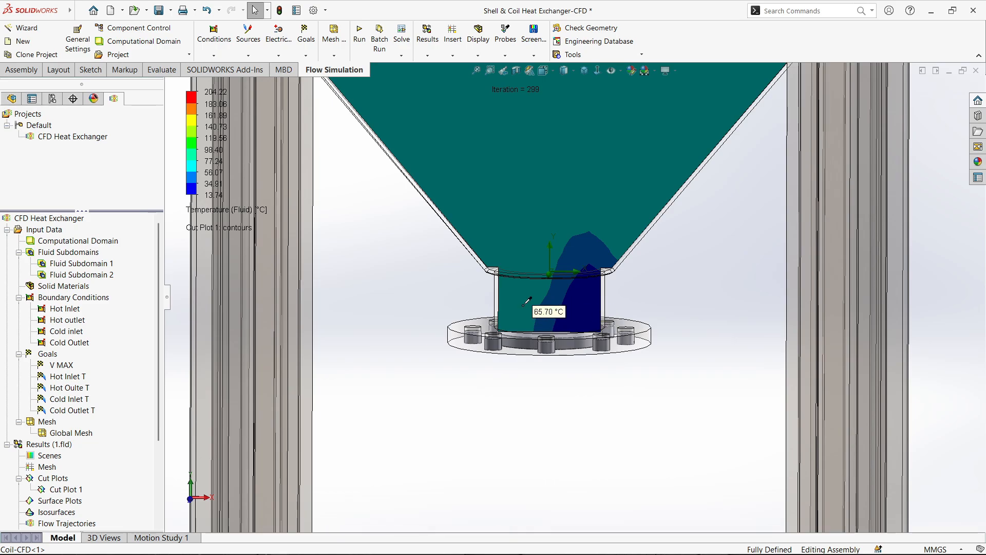
{"action": "scroll", "coordinate": [562, 297], "scroll_direction": "up", "scroll_amount": 3}
{"action": "scroll", "coordinate": [562, 297], "scroll_direction": "up", "scroll_amount": 5}
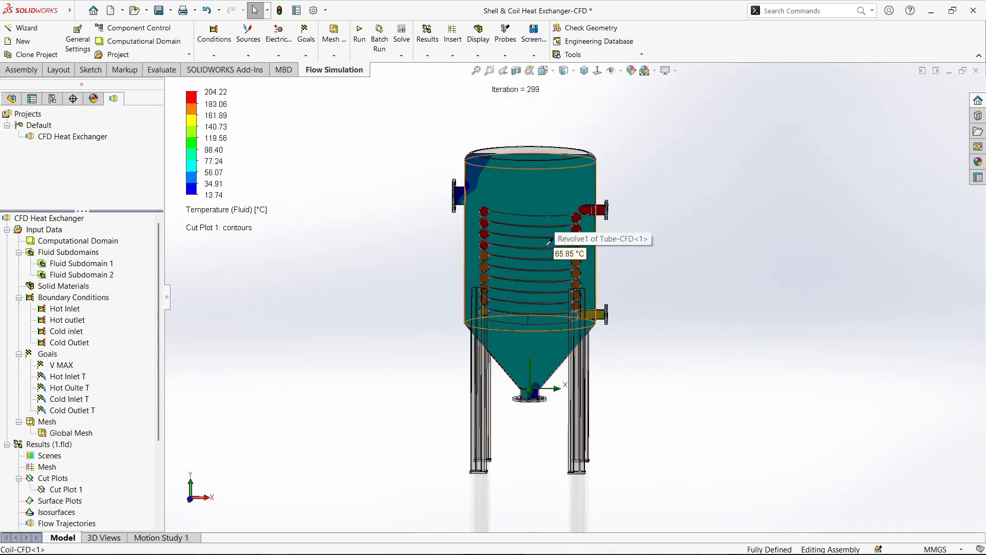
- Hide the fluid temperature cut plot from the model view
{"action": "middle_click_drag", "start_coordinate": [421, 267], "coordinate": [431, 344]}
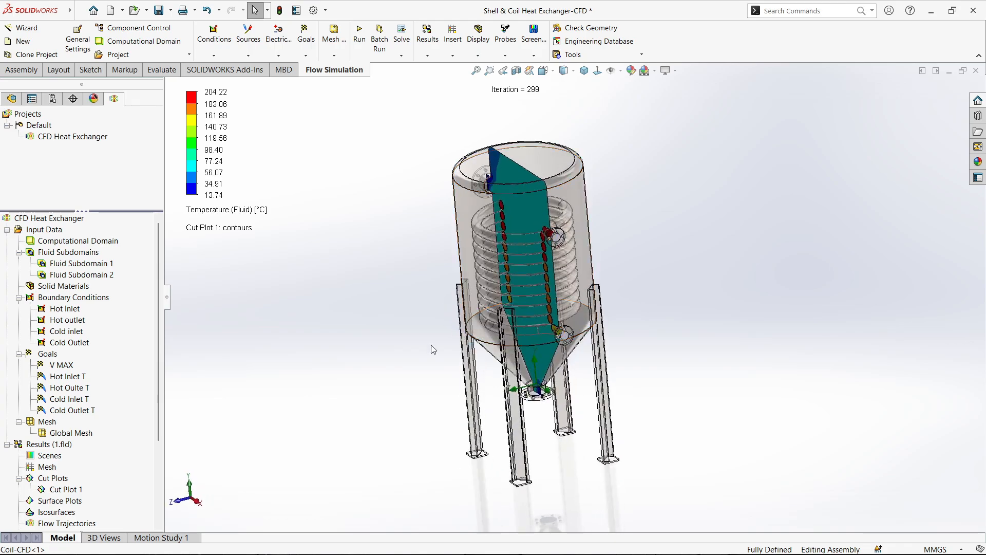
{"action": "scroll", "coordinate": [102, 451], "scroll_direction": "down", "scroll_amount": 3}
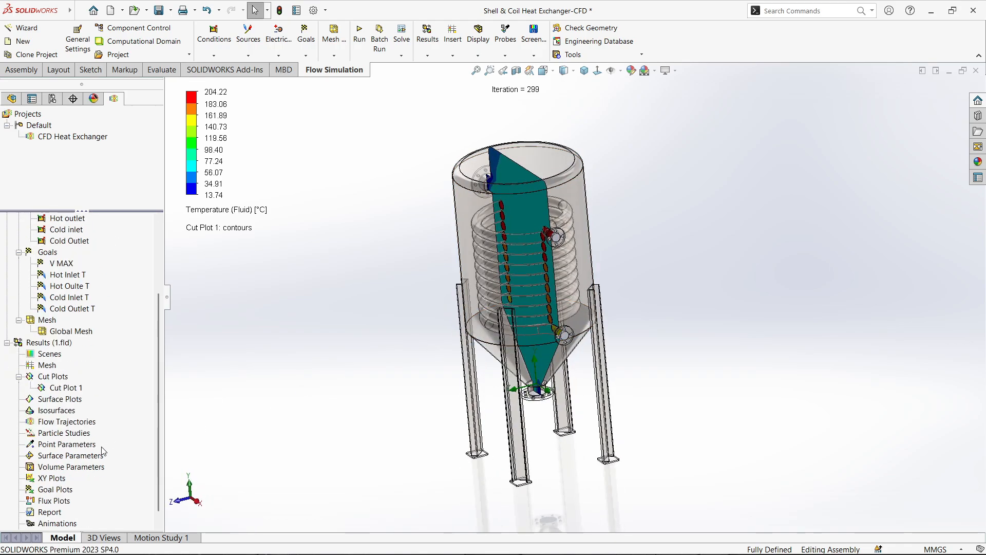
{"action": "right_click", "coordinate": [58, 392]}
{"action": "left_click", "coordinate": [103, 193]}
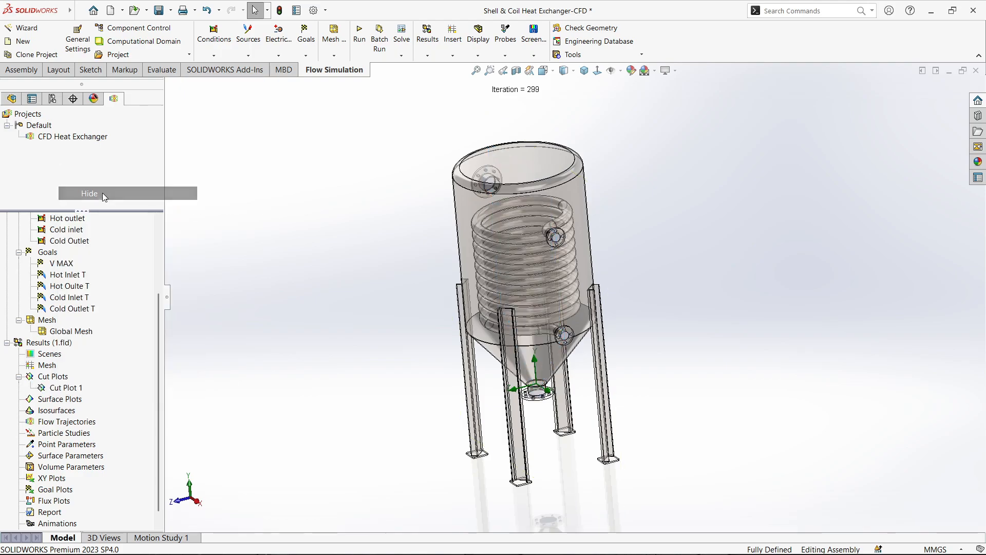
- Begin a flow trajectories plot with the lid face at the coil's upper nozzle as the starting surface
{"action": "middle_click_drag", "start_coordinate": [287, 383], "coordinate": [311, 380]}
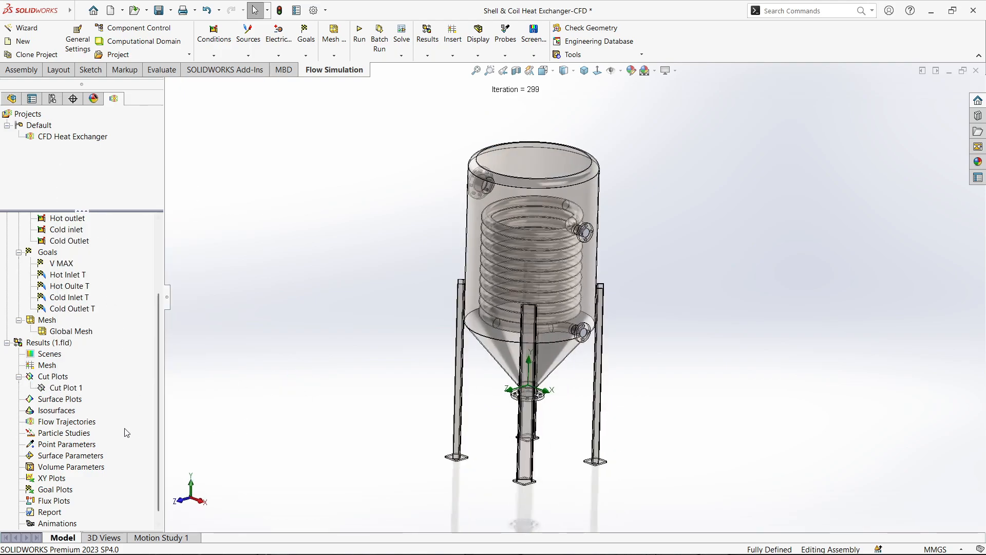
{"action": "right_click", "coordinate": [65, 424]}
{"action": "left_click", "coordinate": [81, 433]}
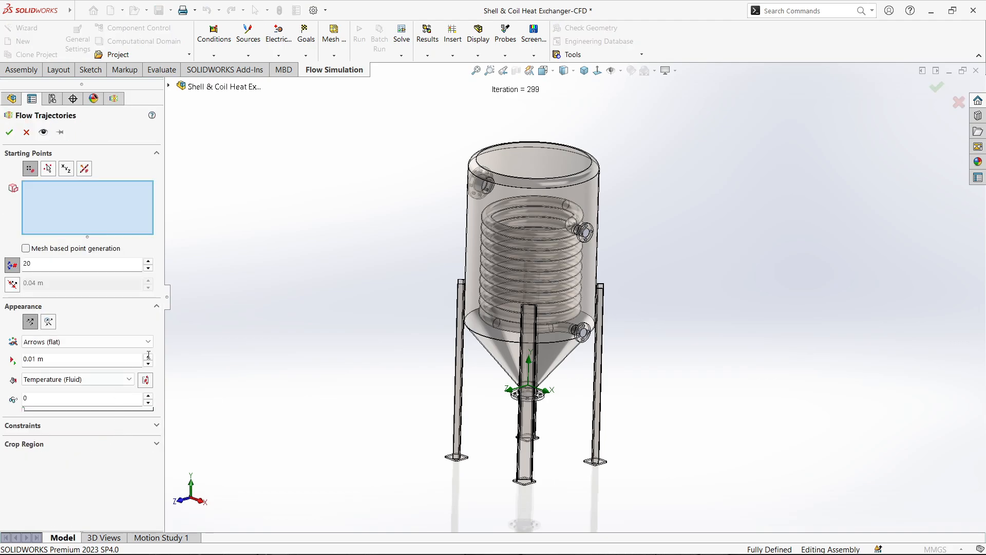
{"action": "scroll", "coordinate": [447, 260], "scroll_direction": "down", "scroll_amount": 2}
{"action": "middle_click_drag", "start_coordinate": [557, 260], "coordinate": [683, 229]}
{"action": "scroll", "coordinate": [751, 214], "scroll_direction": "up", "scroll_amount": 2}
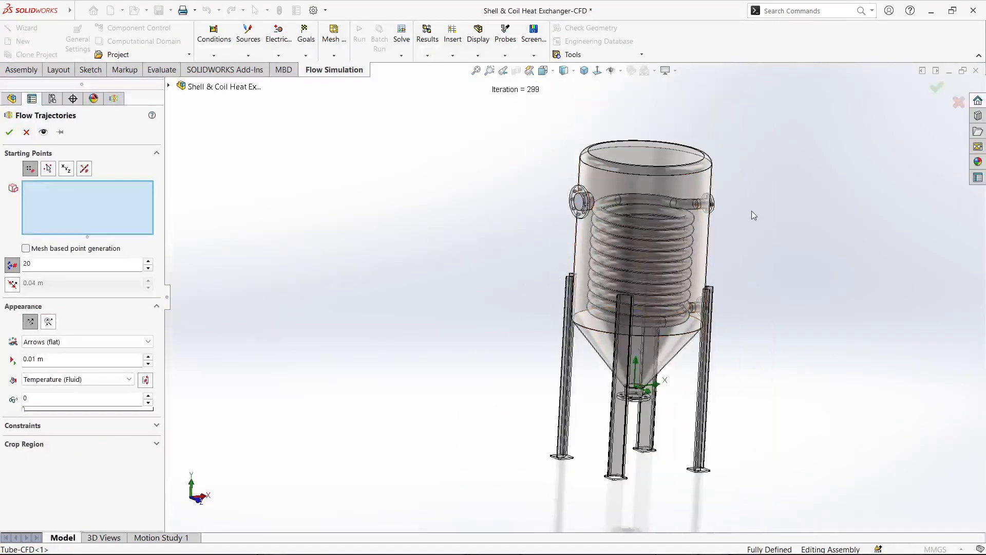
{"action": "scroll", "coordinate": [750, 214], "scroll_direction": "down", "scroll_amount": 6}
{"action": "middle_click_drag", "start_coordinate": [579, 247], "coordinate": [528, 371]}
{"action": "left_click", "coordinate": [559, 244]}
{"action": "scroll", "coordinate": [558, 236], "scroll_direction": "up", "scroll_amount": 4}
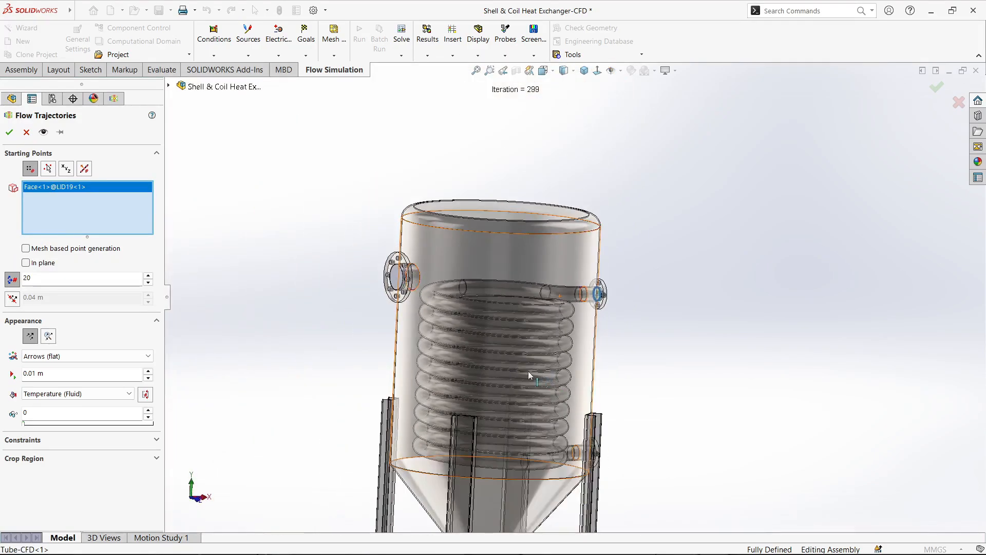
- Set 50 trajectory points drawn as Lines, and generate the flow trajectories coloured by fluid temperature
{"action": "double_click", "coordinate": [77, 280]}
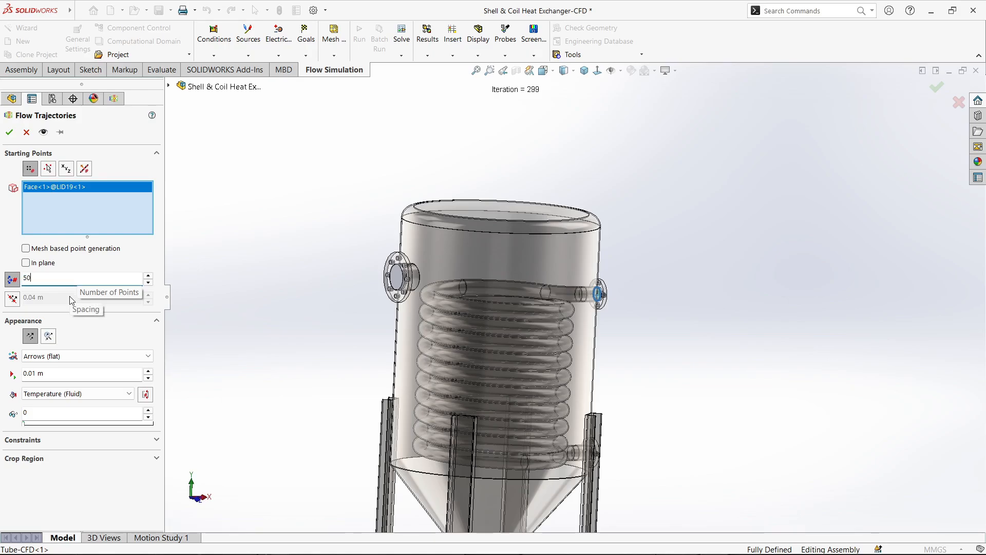
{"action": "left_click", "coordinate": [114, 357]}
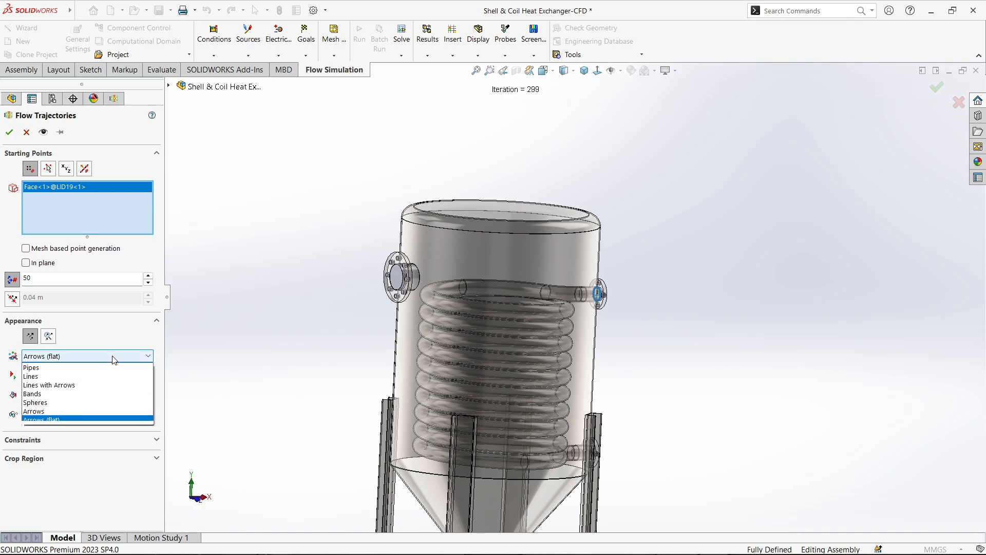
{"action": "left_click", "coordinate": [93, 378]}
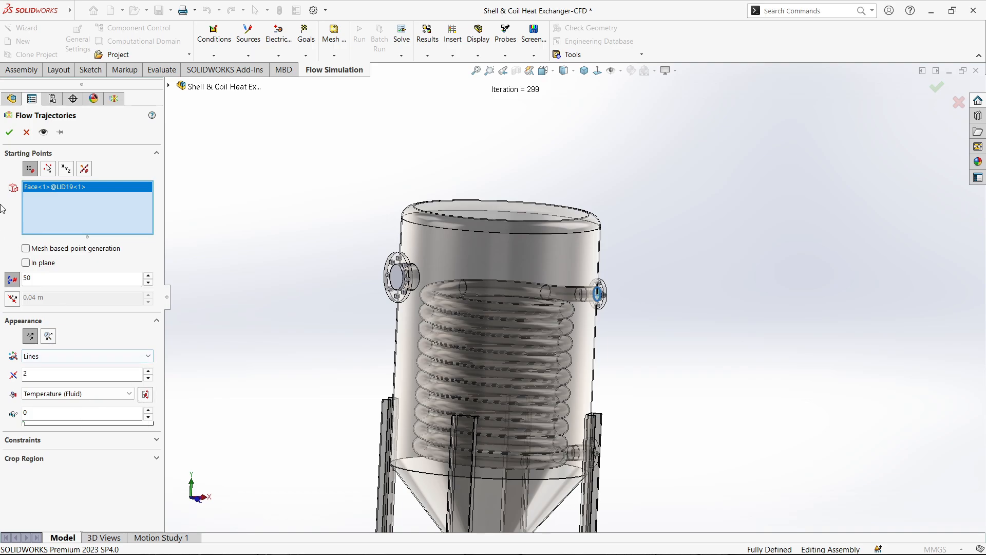
{"action": "left_click", "coordinate": [14, 135]}
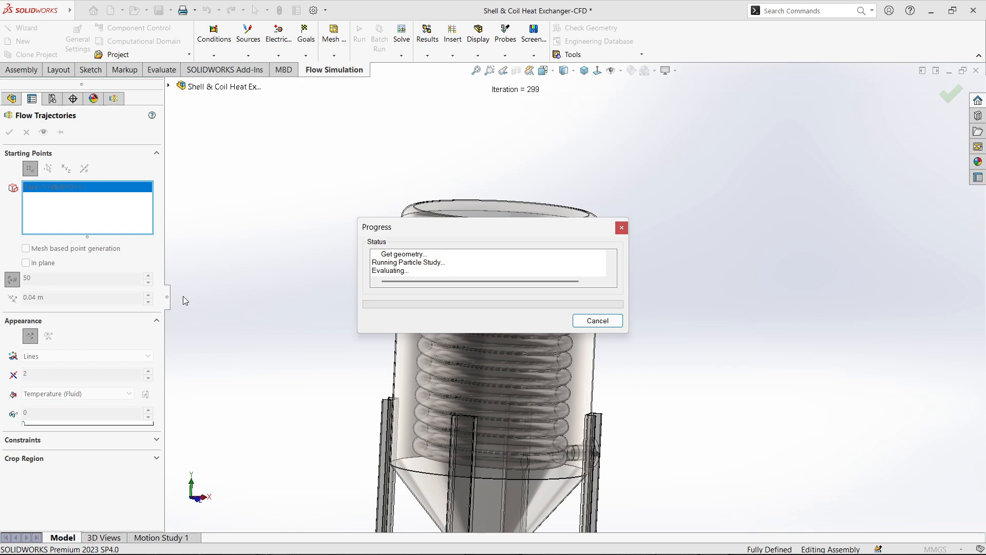
- Play the flow trajectories animation and examine the hot fluid travelling through the coil turns
{"action": "scroll", "coordinate": [563, 383], "scroll_direction": "down", "scroll_amount": 1}
{"action": "middle_click_drag", "start_coordinate": [563, 383], "coordinate": [514, 374]}
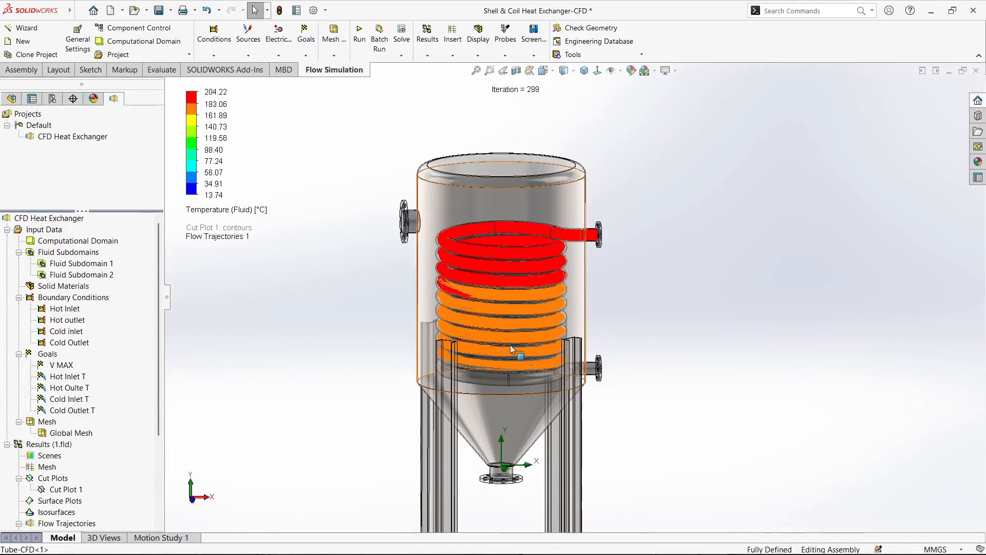
{"action": "scroll", "coordinate": [530, 352], "scroll_direction": "down", "scroll_amount": 2}
{"action": "middle_click_drag", "start_coordinate": [536, 338], "coordinate": [508, 381]}
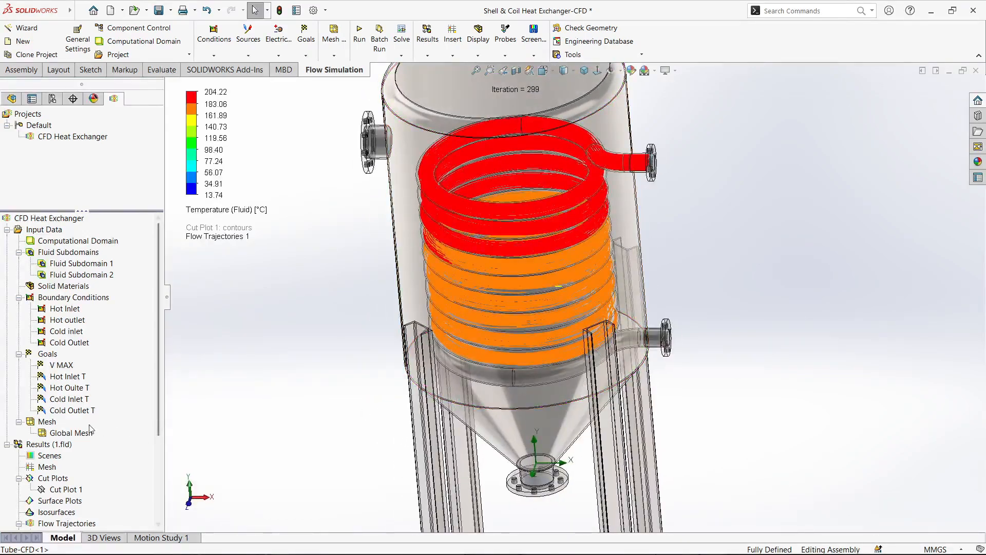
{"action": "scroll", "coordinate": [75, 435], "scroll_direction": "down", "scroll_amount": 3}
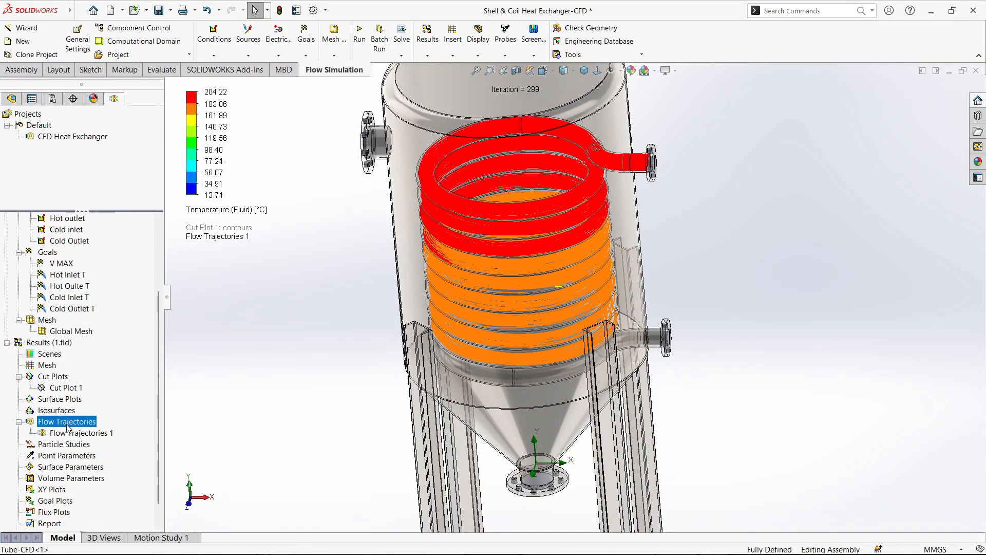
{"action": "right_click", "coordinate": [66, 422]}
{"action": "right_click", "coordinate": [64, 434]}
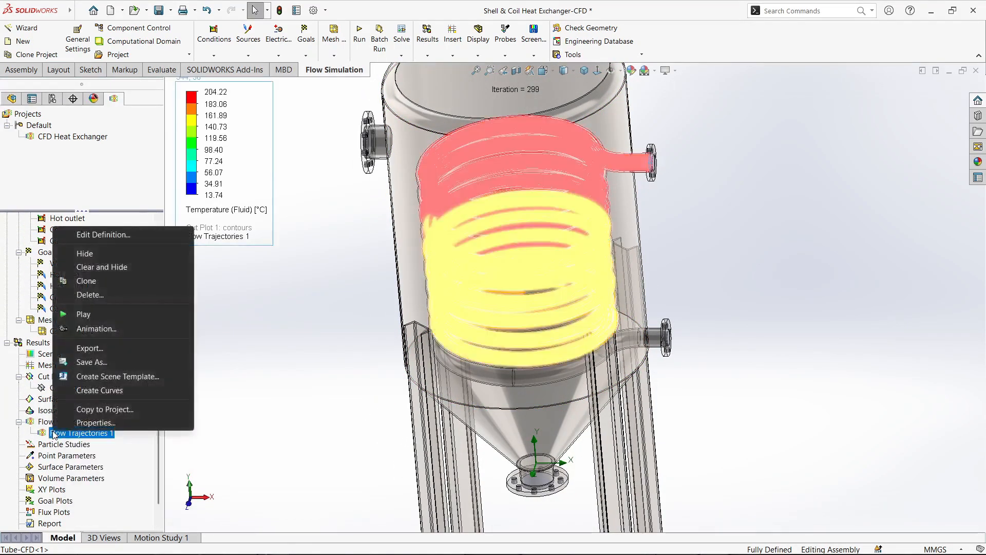
{"action": "left_click", "coordinate": [86, 317]}
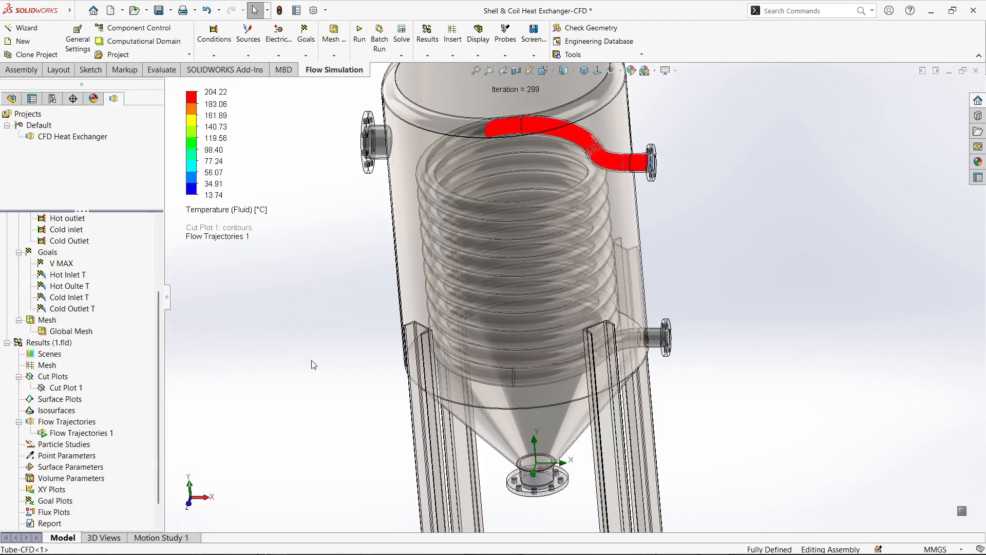
{"action": "middle_click_drag", "start_coordinate": [479, 347], "coordinate": [497, 321]}
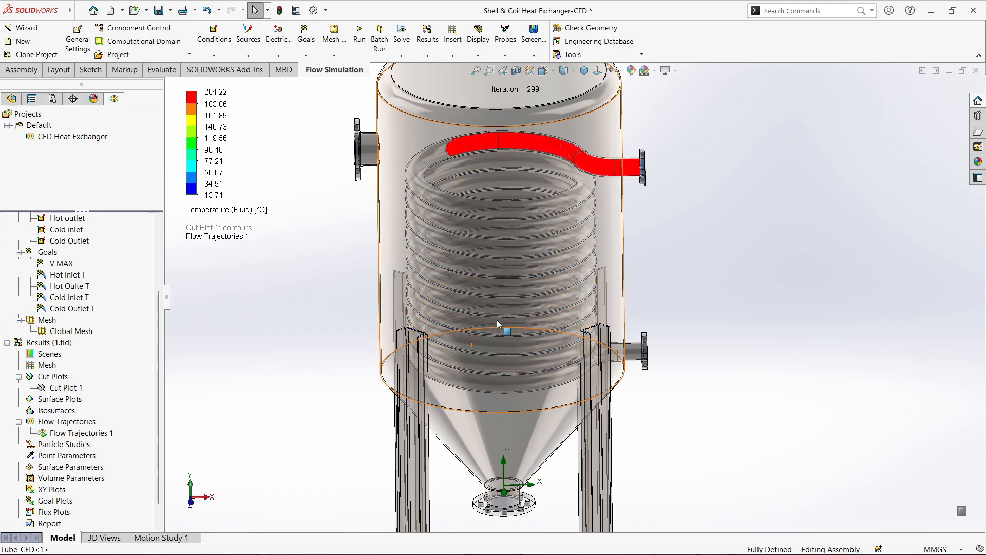
{"action": "middle_click_drag", "start_coordinate": [496, 321], "coordinate": [503, 343]}
{"action": "scroll", "coordinate": [82, 411], "scroll_direction": "down", "scroll_amount": 1}
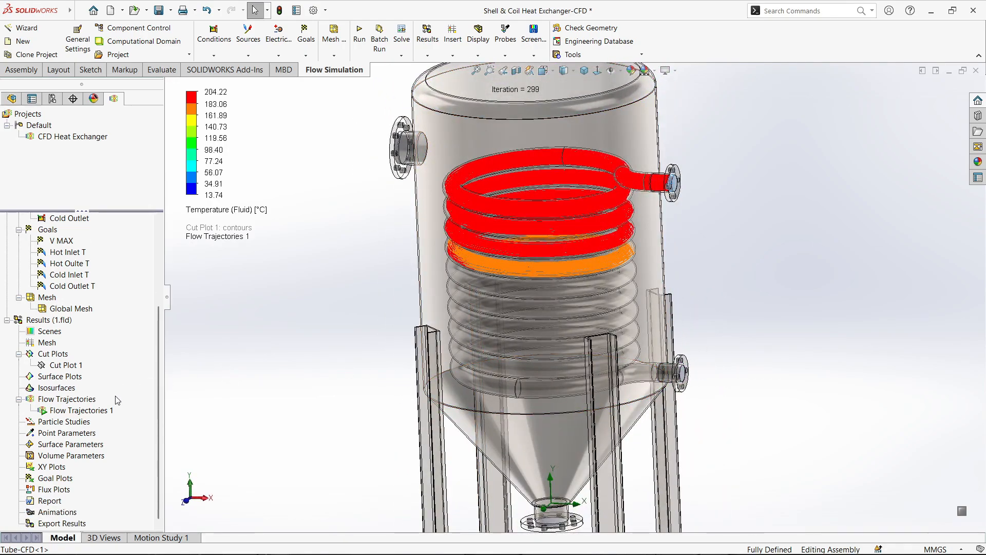
- Stop the flow trajectories animation with the whole heat exchanger in view
{"action": "right_click", "coordinate": [82, 413]}
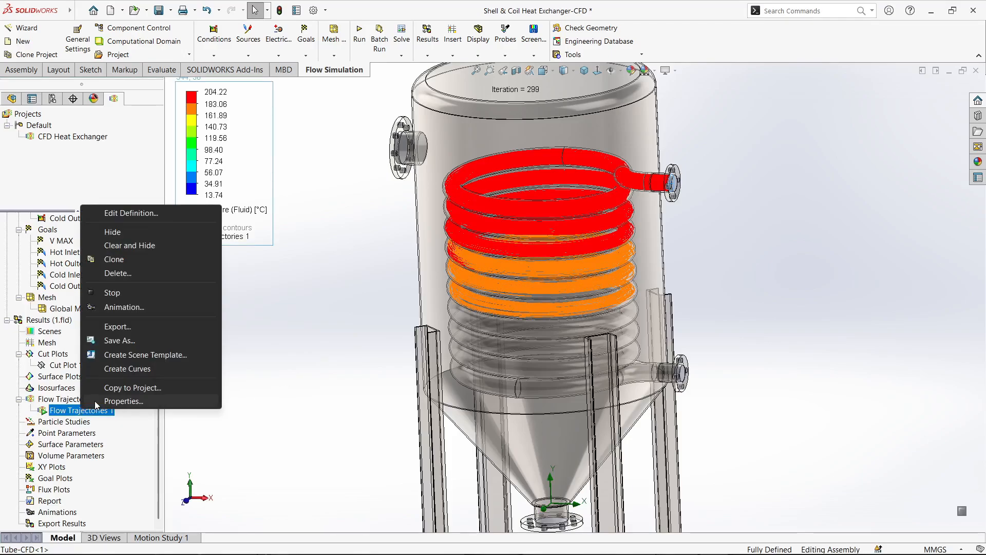
{"action": "left_click", "coordinate": [141, 291]}
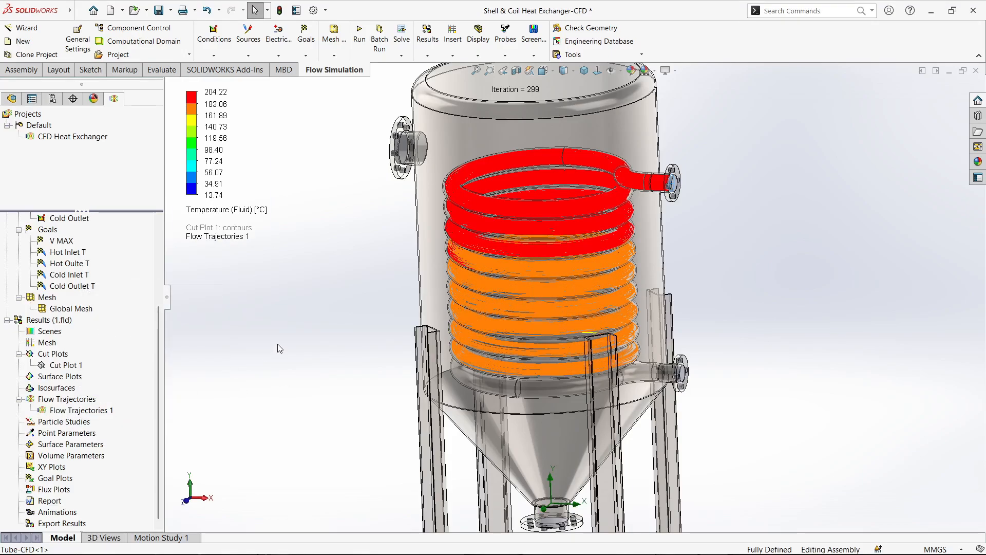
{"action": "scroll", "coordinate": [485, 297], "scroll_direction": "up", "scroll_amount": 3}
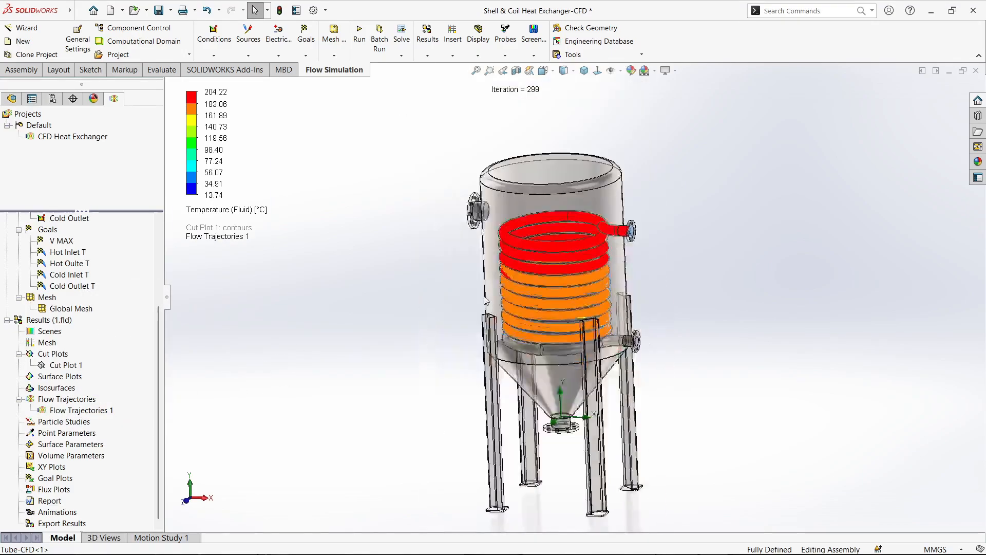
- Orient the heat exchanger model to the isometric view, leaving its appearance unedited
{"action": "left_click", "coordinate": [631, 70]}
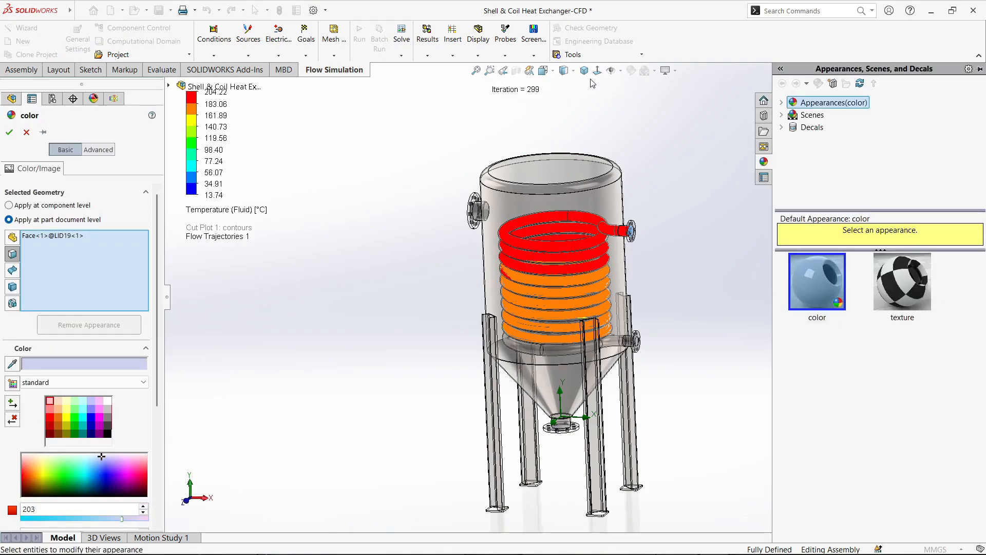
{"action": "left_click", "coordinate": [584, 70]}
{"action": "left_click", "coordinate": [27, 133]}
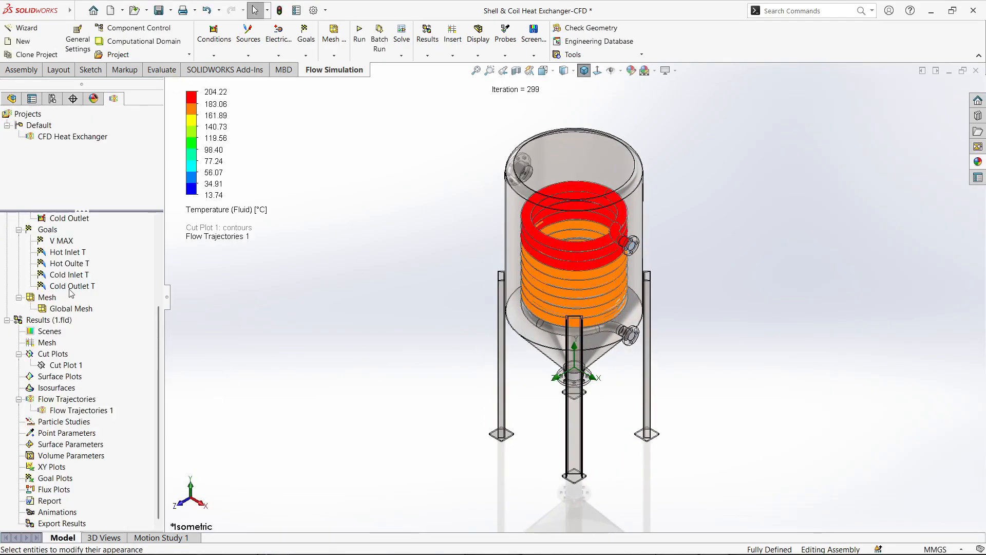
- Create a goal plot of all goals against iterations, show its summary table and enlarge the table area
{"action": "right_click", "coordinate": [70, 485]}
{"action": "left_click", "coordinate": [93, 488]}
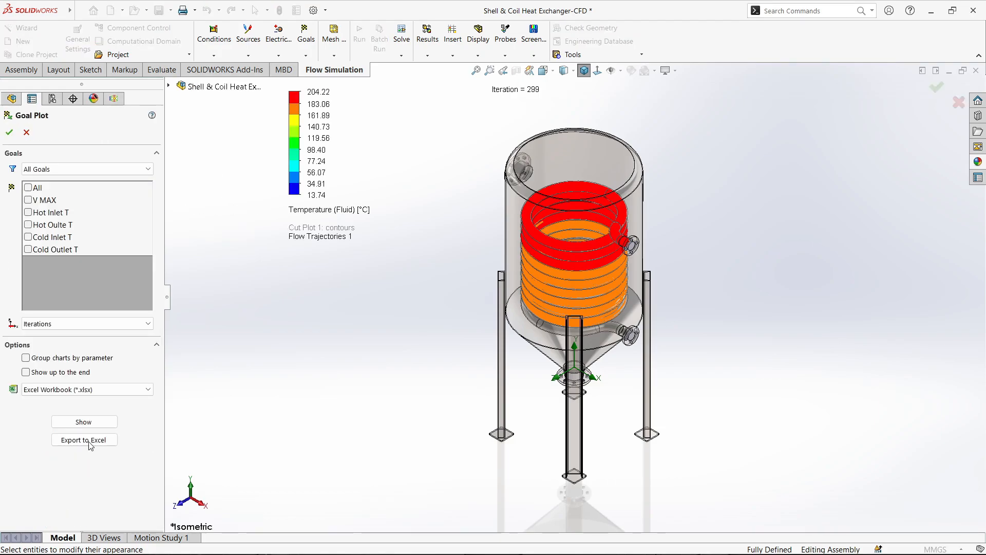
{"action": "left_click", "coordinate": [31, 189]}
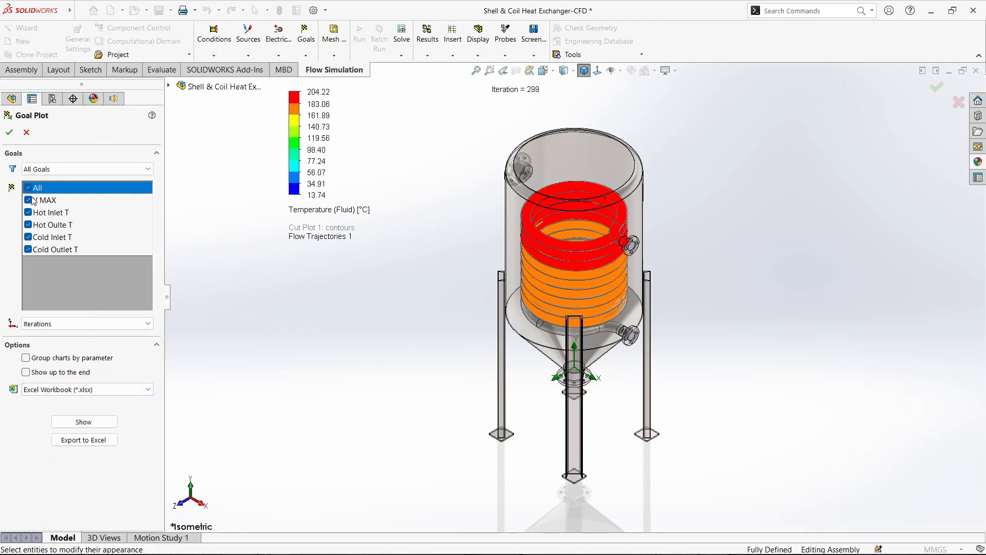
{"action": "left_click", "coordinate": [83, 422]}
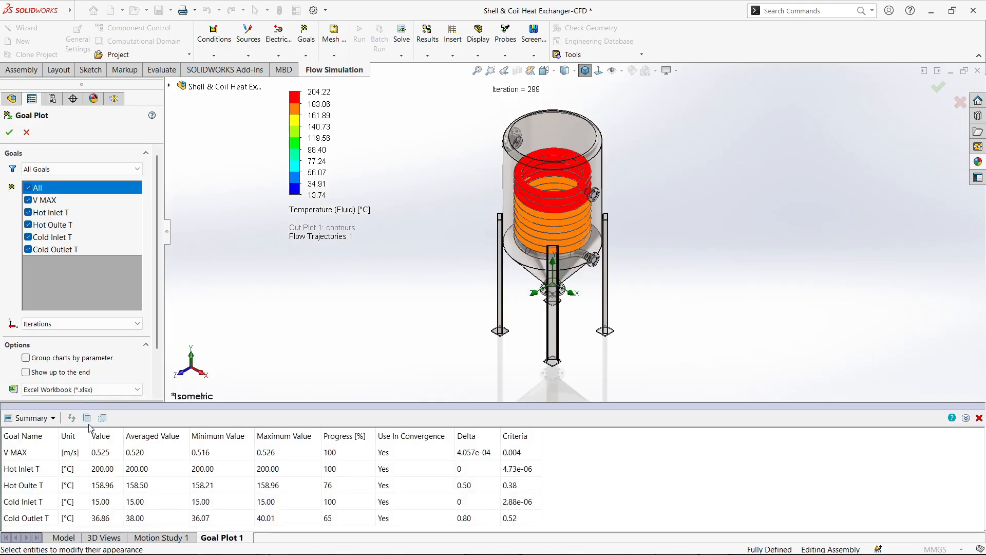
{"action": "left_click_drag", "start_coordinate": [242, 403], "coordinate": [249, 309]}
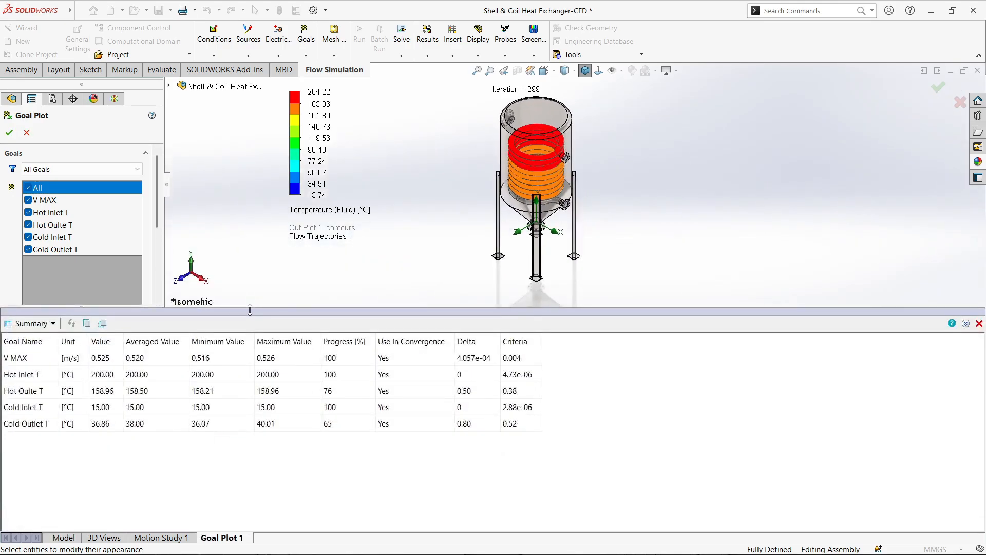